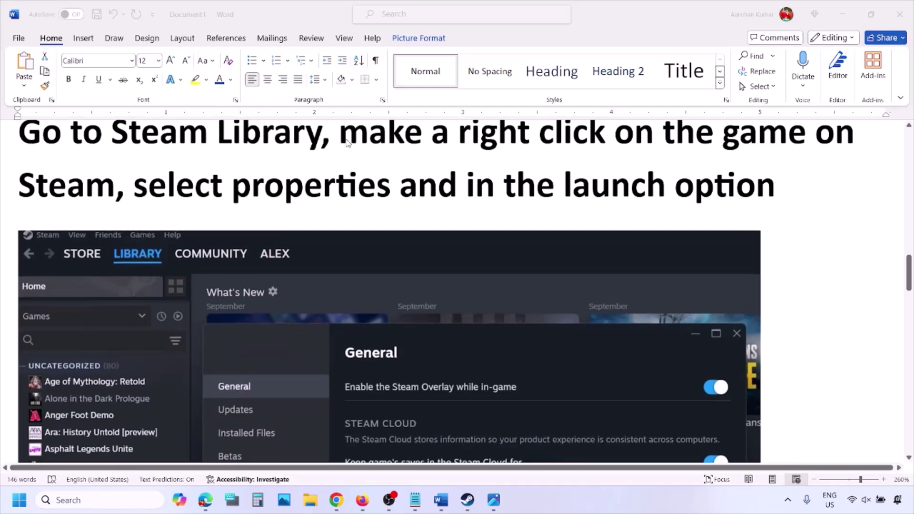
Highlight the instructions for opening the game's Steam properties in the Word document and examine the first launch options screenshot.
{"action": "key", "text": "alt+Tab"}
{"action": "left_click_drag", "start_coordinate": [344, 137], "coordinate": [812, 138]}
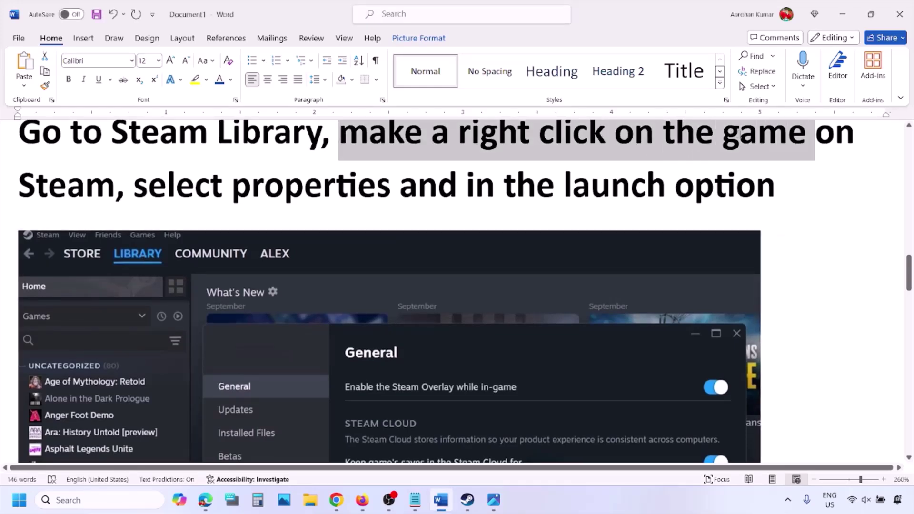
{"action": "left_click_drag", "start_coordinate": [133, 186], "coordinate": [398, 186]}
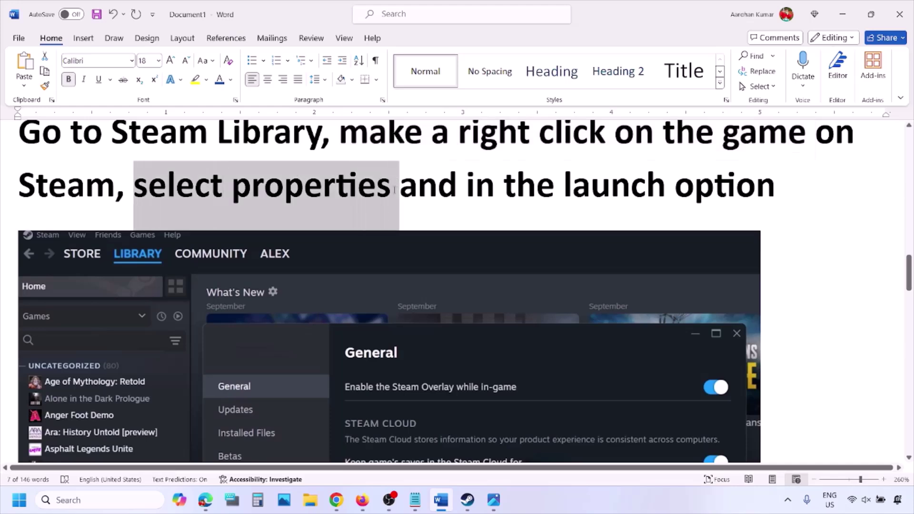
{"action": "scroll", "coordinate": [393, 191], "scroll_direction": "down", "scroll_amount": 5}
{"action": "scroll", "coordinate": [393, 190], "scroll_direction": "up", "scroll_amount": 1}
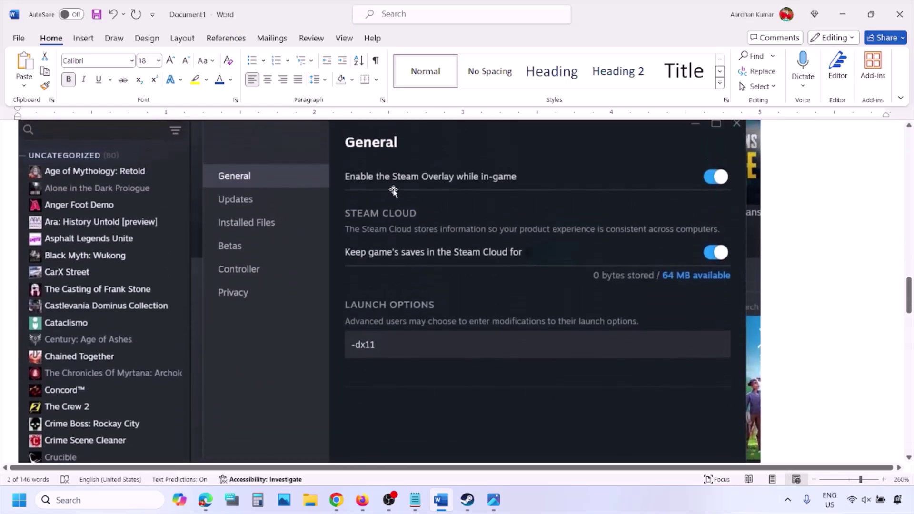
{"action": "right_click", "coordinate": [394, 190]}
{"action": "left_click", "coordinate": [360, 348]}
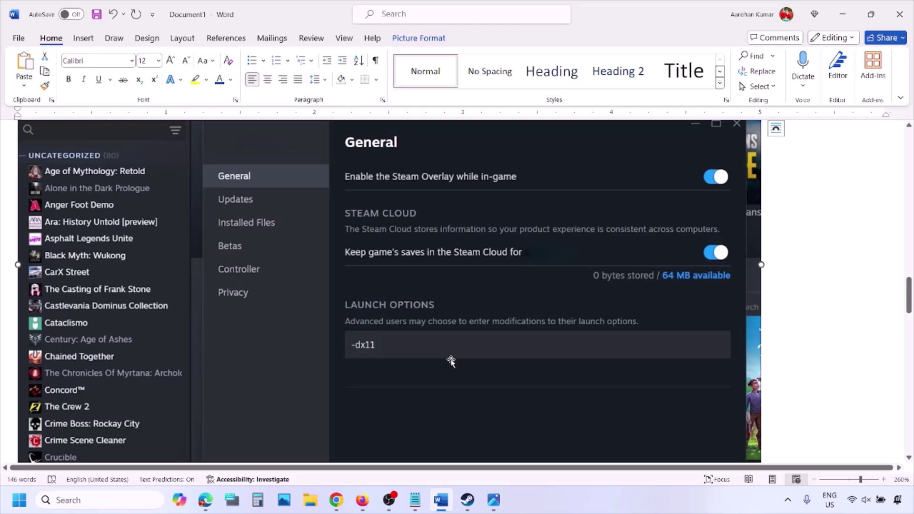
Examine the launch options entries in the remaining Steam screenshots further down the Word document.
{"action": "scroll", "coordinate": [451, 361], "scroll_direction": "down", "scroll_amount": 10}
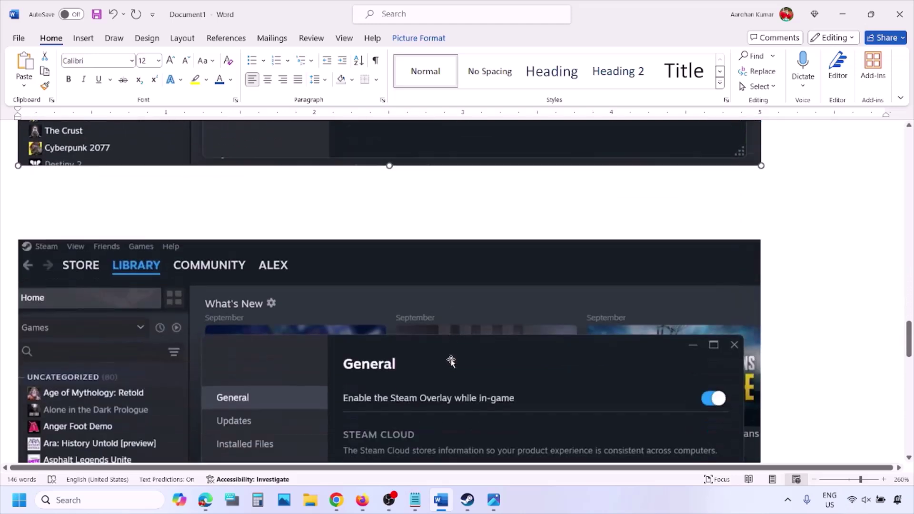
{"action": "scroll", "coordinate": [451, 360], "scroll_direction": "down", "scroll_amount": 5}
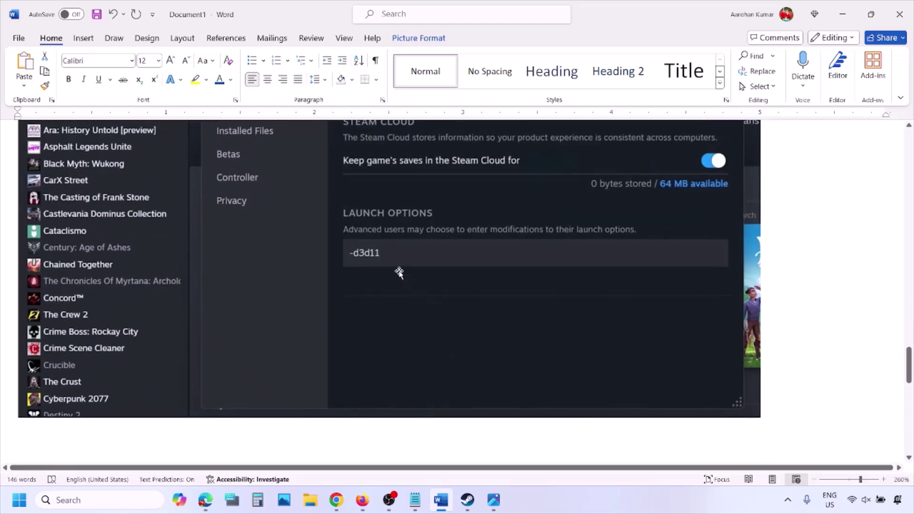
{"action": "scroll", "coordinate": [400, 271], "scroll_direction": "up", "scroll_amount": 1}
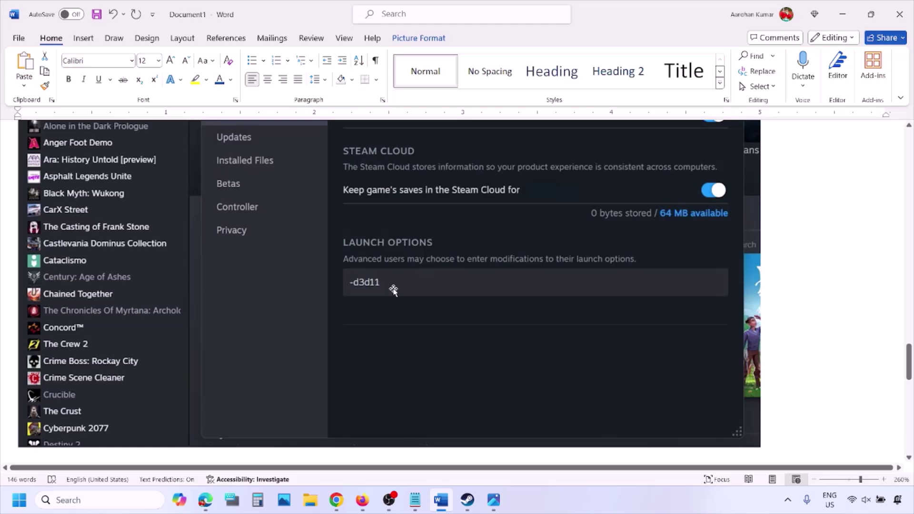
{"action": "scroll", "coordinate": [409, 291], "scroll_direction": "down", "scroll_amount": 10}
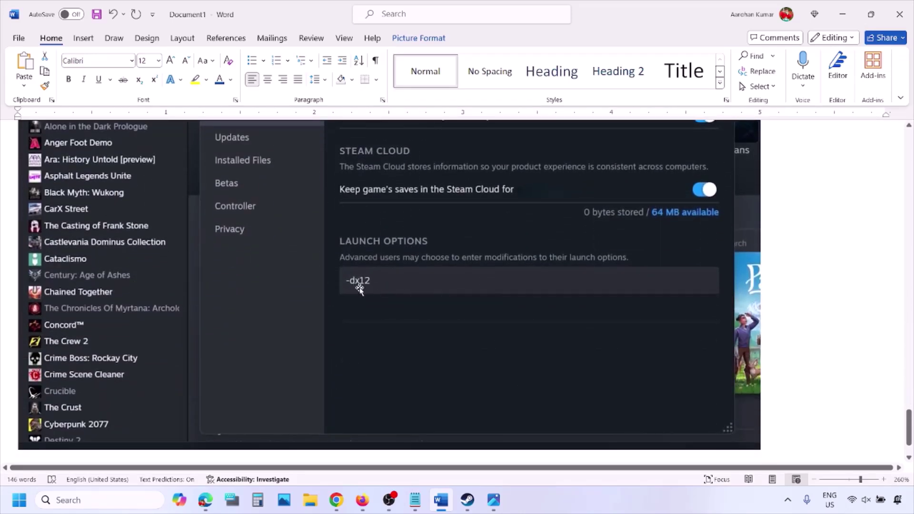
Switch to the Steam library and show the Windows power options that include Restart.
{"action": "left_click", "coordinate": [575, 504]}
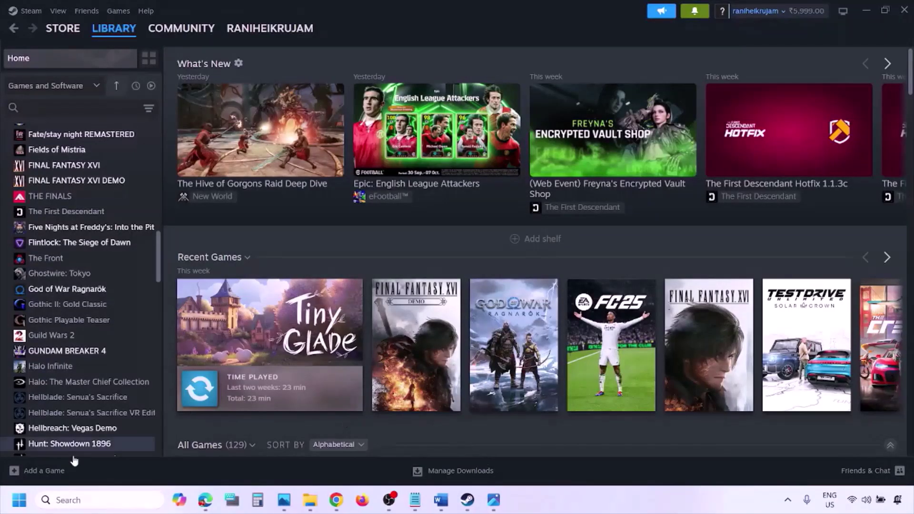
{"action": "left_click", "coordinate": [19, 499]}
{"action": "left_click", "coordinate": [345, 459]}
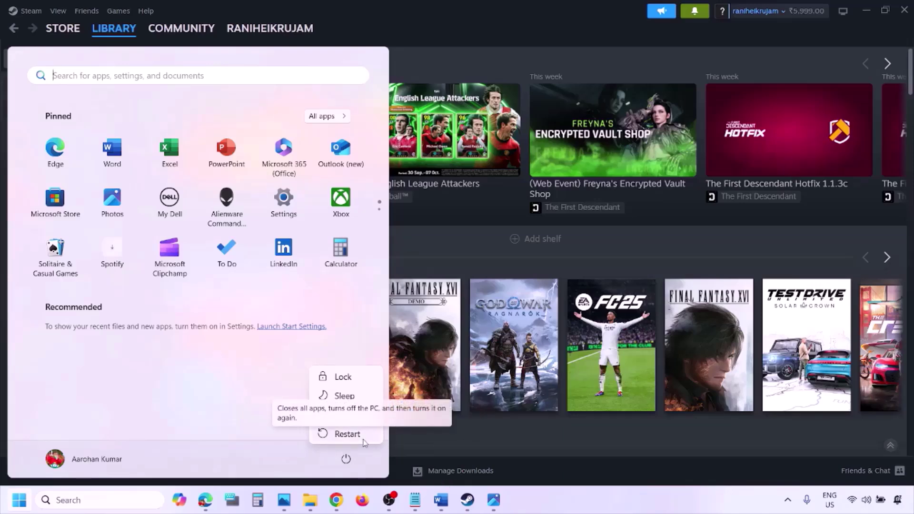
Switch to the Word troubleshooting guide and highlight Step 2 about running the game as an administrator.
{"action": "left_click", "coordinate": [443, 502]}
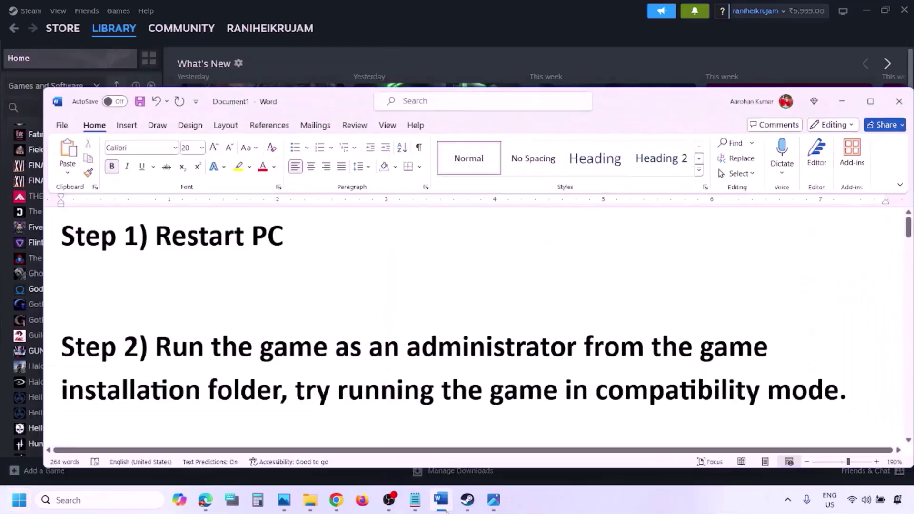
{"action": "left_click_drag", "start_coordinate": [158, 346], "coordinate": [256, 395]}
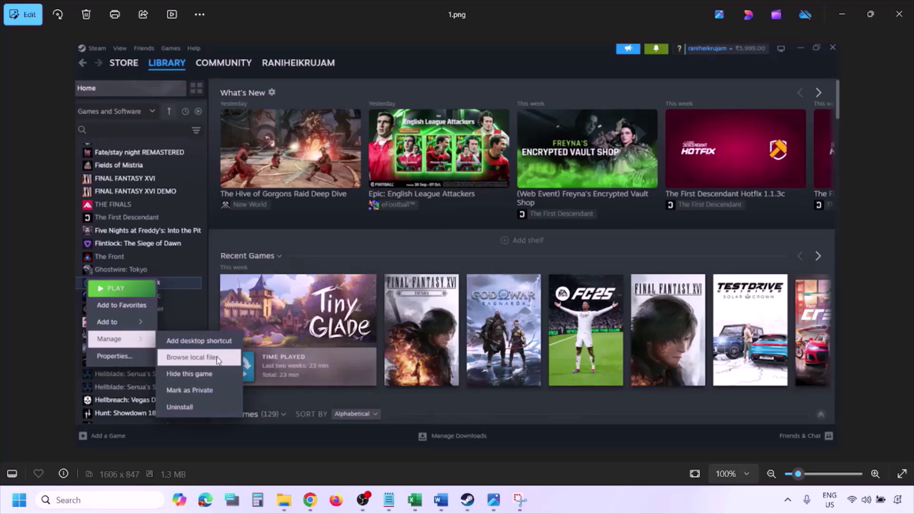
Examine the Browse local files command in 1.png and the Properties command in 2.png up close.
{"action": "scroll", "coordinate": [216, 356], "scroll_direction": "up", "scroll_amount": 1}
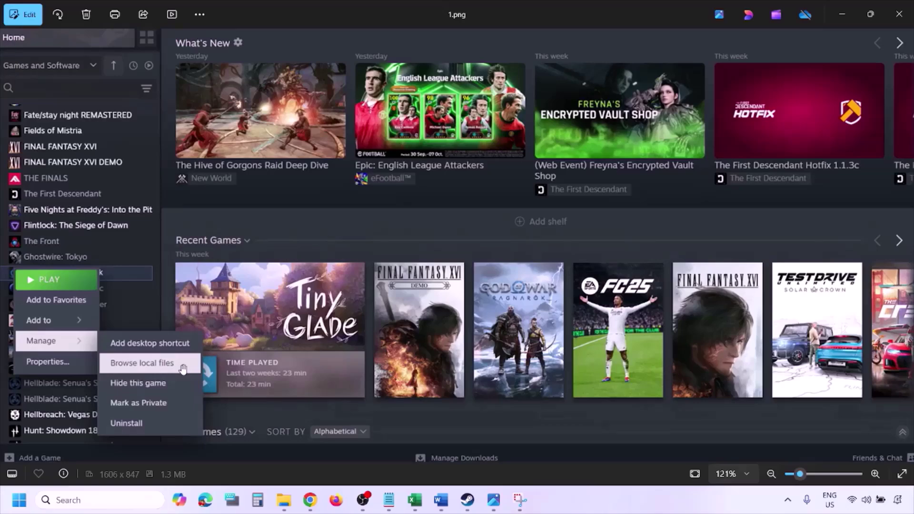
{"action": "scroll", "coordinate": [183, 369], "scroll_direction": "down", "scroll_amount": 1}
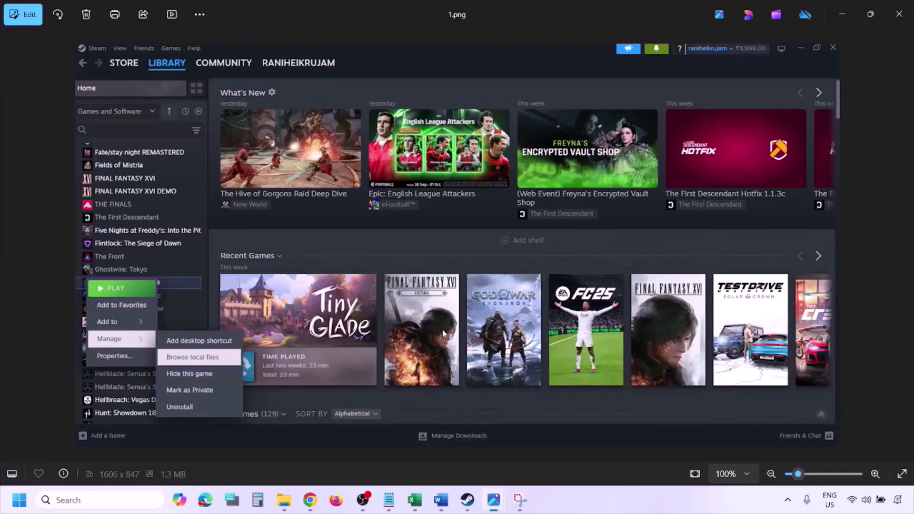
{"action": "key", "text": "Right"}
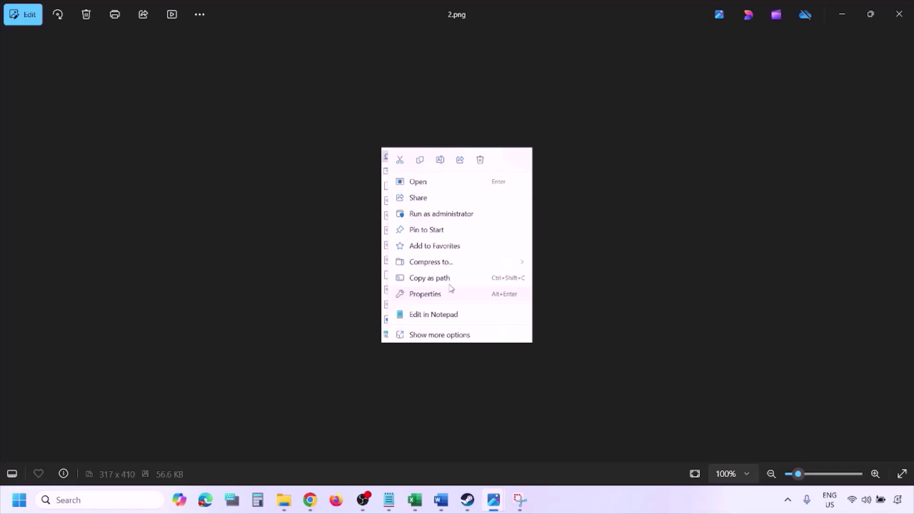
{"action": "scroll", "coordinate": [451, 288], "scroll_direction": "up", "scroll_amount": 5}
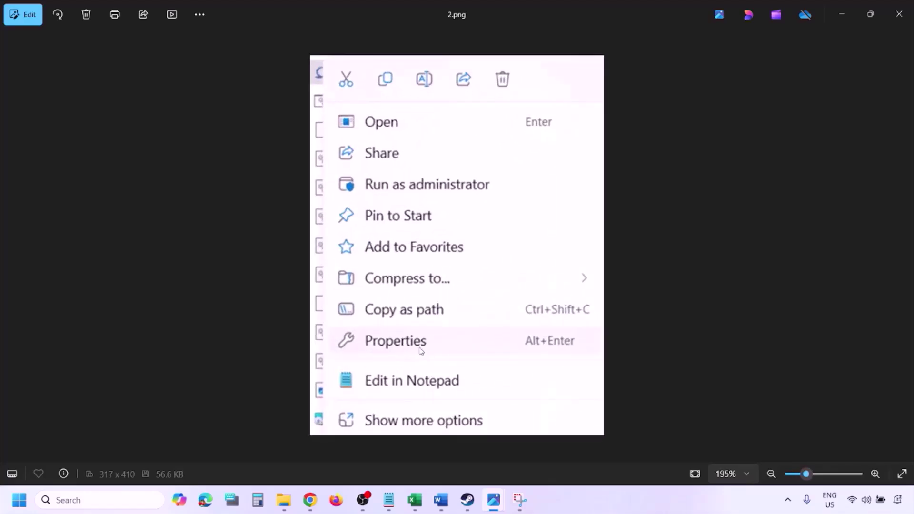
{"action": "scroll", "coordinate": [421, 350], "scroll_direction": "down", "scroll_amount": 5}
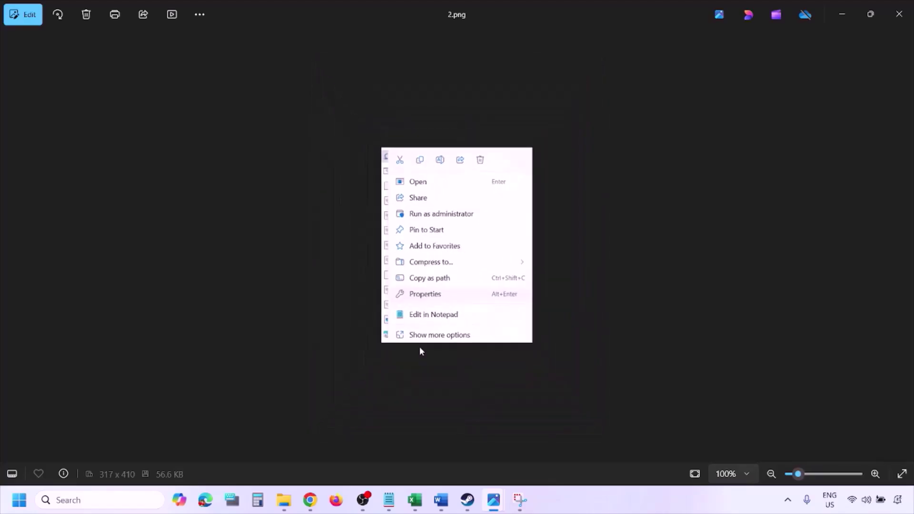
Show 3.png and examine the administrator setting in the pictured Compatibility properties.
{"action": "key", "text": "Right"}
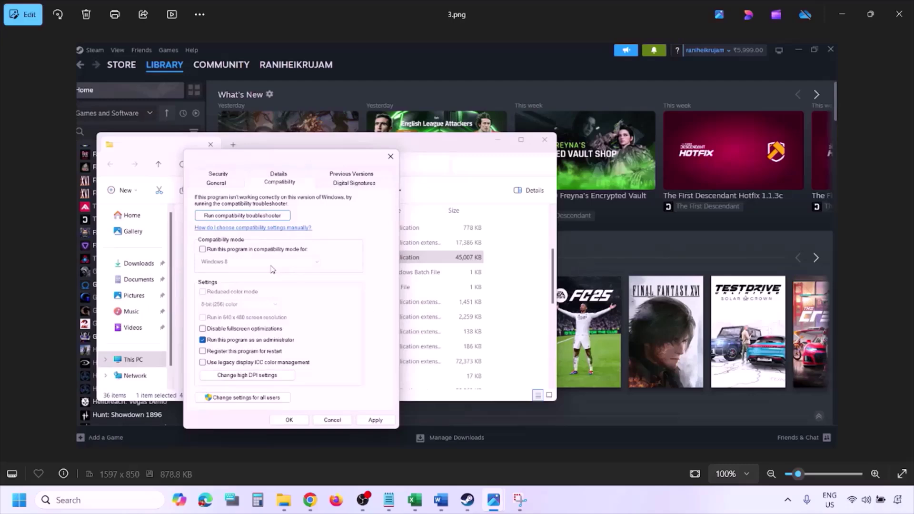
{"action": "scroll", "coordinate": [272, 269], "scroll_direction": "up", "scroll_amount": 2}
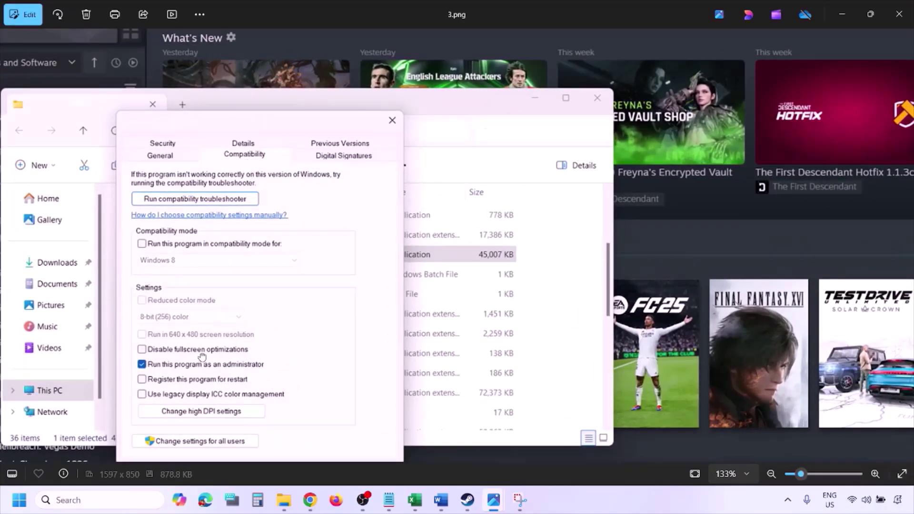
{"action": "left_click_drag", "start_coordinate": [202, 356], "coordinate": [202, 313]}
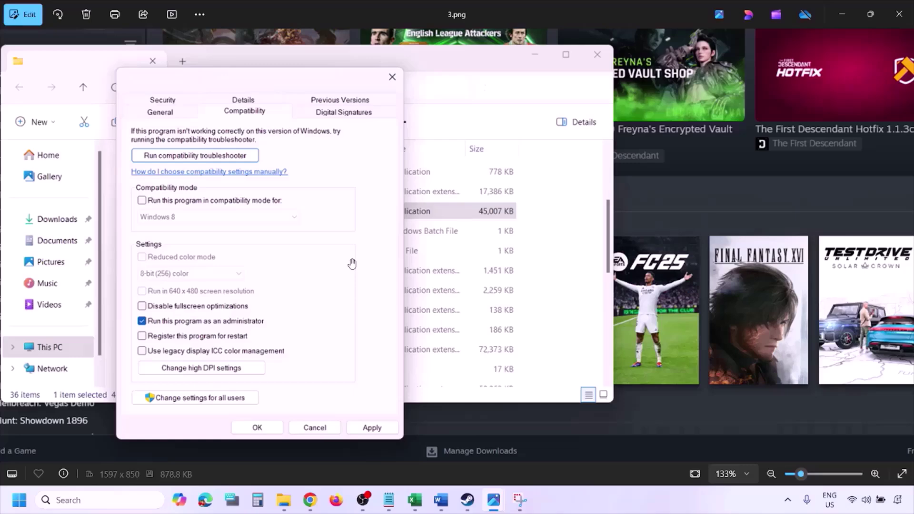
{"action": "scroll", "coordinate": [352, 263], "scroll_direction": "down", "scroll_amount": 2}
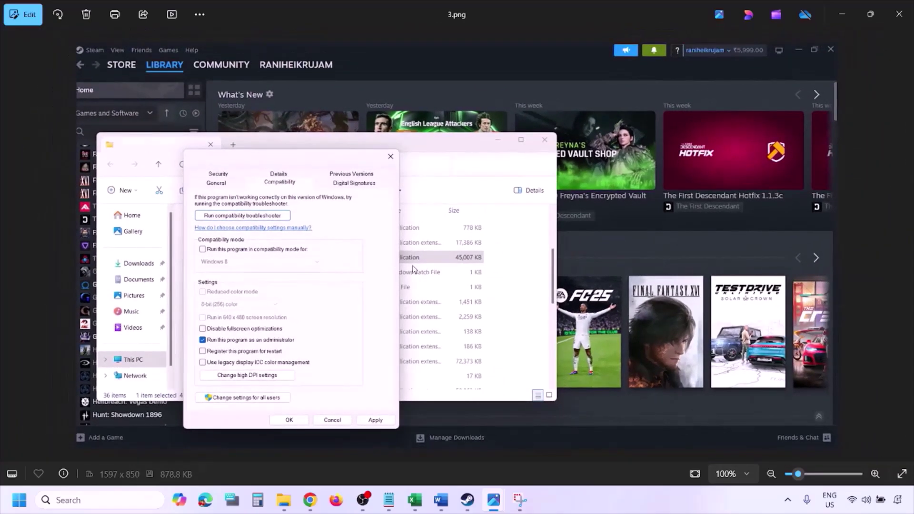
Show 4.png and examine the pictured compatibility mode setting and the rest of the dialog up close.
{"action": "key", "text": "Right"}
{"action": "scroll", "coordinate": [414, 270], "scroll_direction": "up", "scroll_amount": 3}
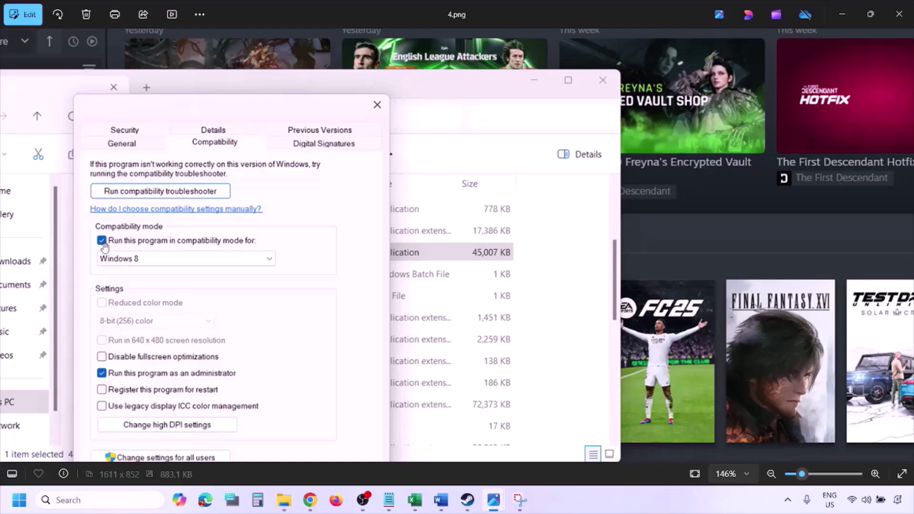
{"action": "left_click_drag", "start_coordinate": [119, 252], "coordinate": [126, 218]}
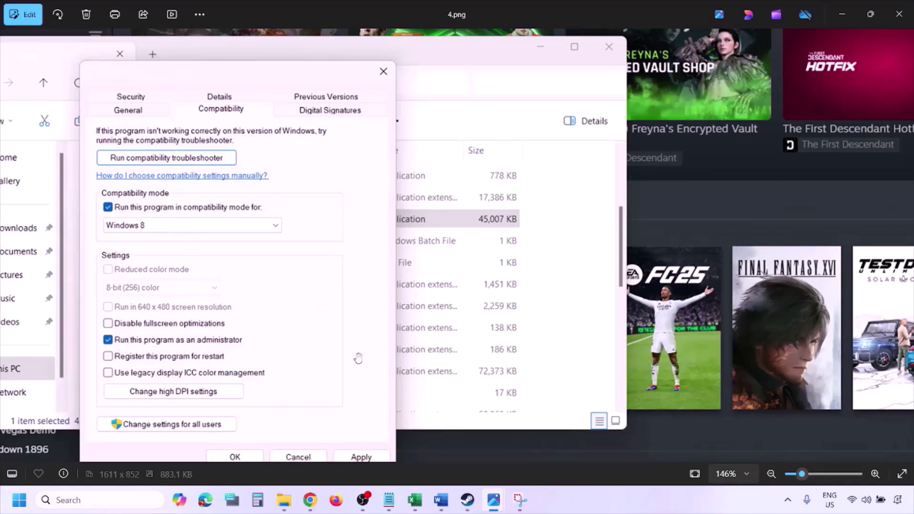
{"action": "left_click_drag", "start_coordinate": [351, 356], "coordinate": [357, 328]}
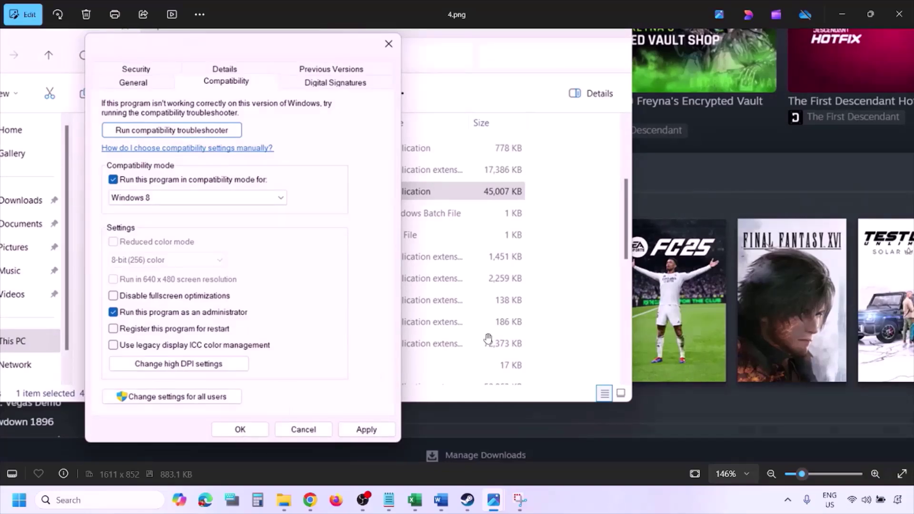
{"action": "scroll", "coordinate": [489, 336], "scroll_direction": "down", "scroll_amount": 3}
Show 5.png and examine the pictured list of Windows versions for compatibility mode.
{"action": "key", "text": "Right"}
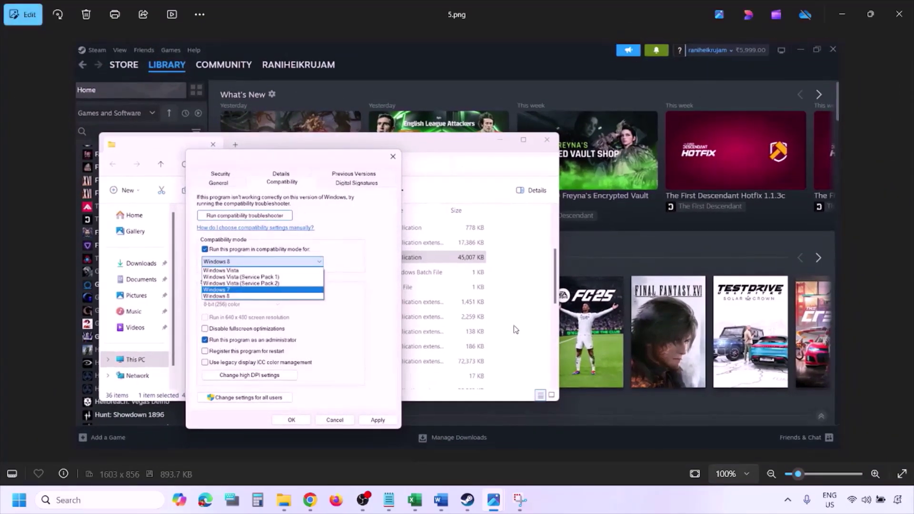
{"action": "scroll", "coordinate": [296, 284], "scroll_direction": "up", "scroll_amount": 3}
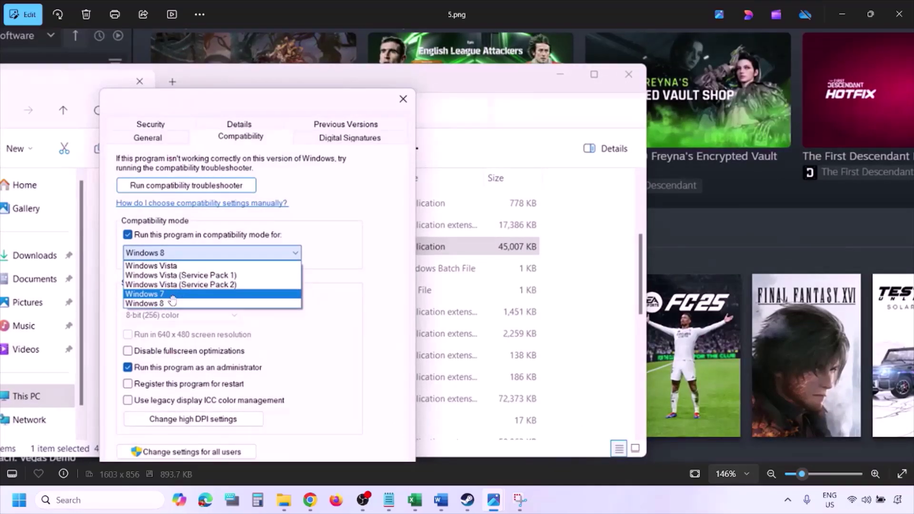
{"action": "scroll", "coordinate": [172, 299], "scroll_direction": "down", "scroll_amount": 3}
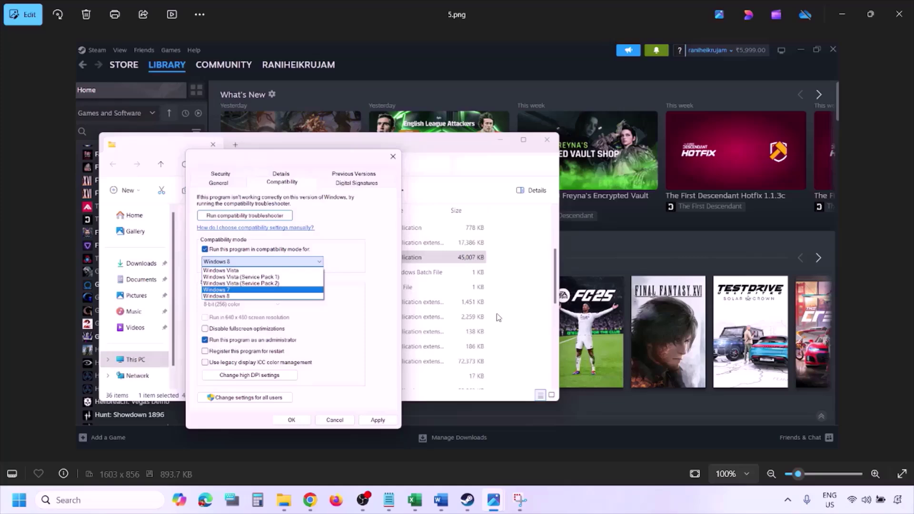
Show 6.png and examine the pictured fullscreen optimizations, compatibility mode and administrator settings up close.
{"action": "key", "text": "Right"}
{"action": "scroll", "coordinate": [298, 281], "scroll_direction": "up", "scroll_amount": 2}
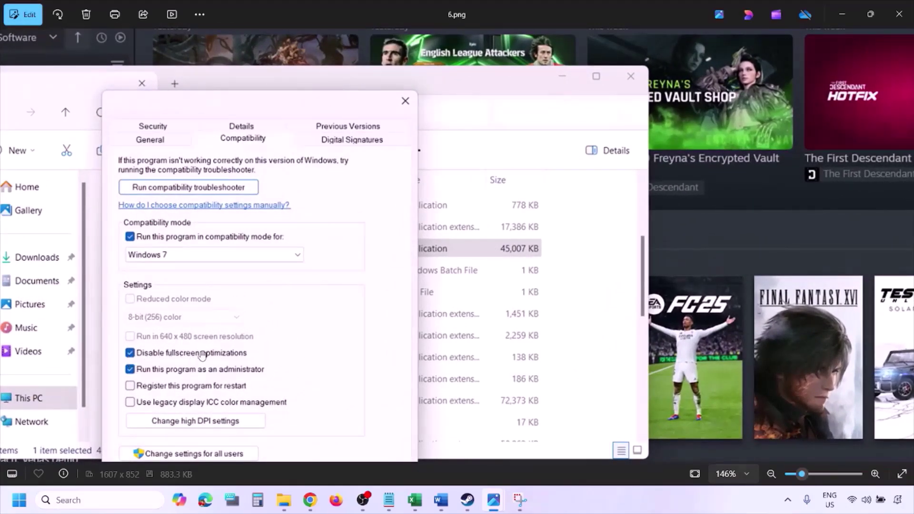
{"action": "left_click_drag", "start_coordinate": [259, 343], "coordinate": [300, 245]}
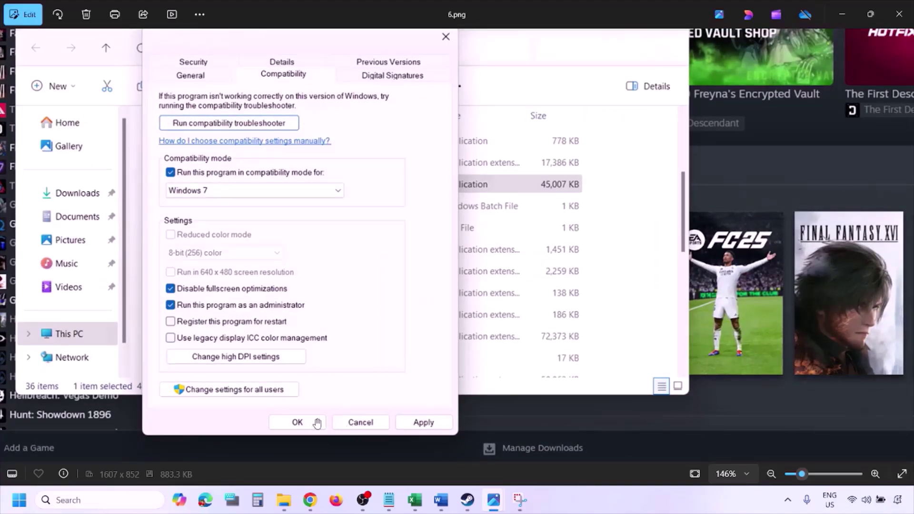
{"action": "scroll", "coordinate": [285, 419], "scroll_direction": "down", "scroll_amount": 3}
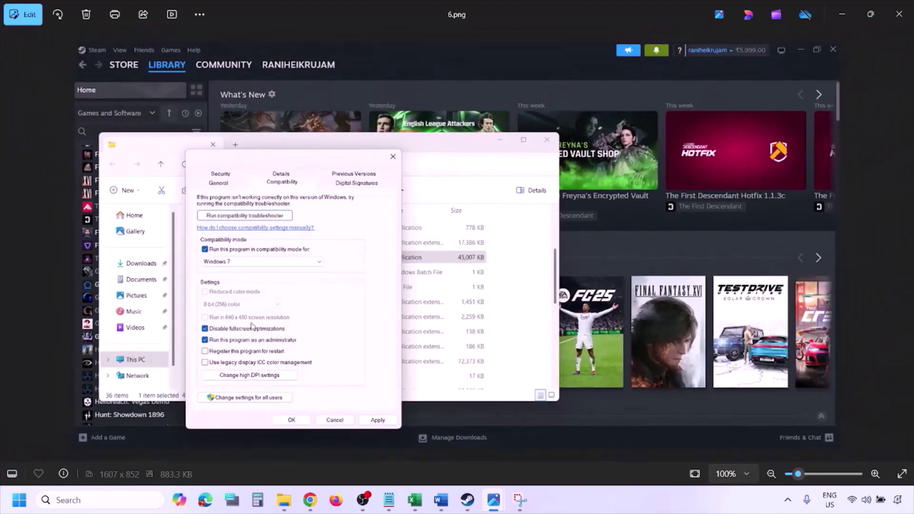
{"action": "scroll", "coordinate": [252, 326], "scroll_direction": "up", "scroll_amount": 4}
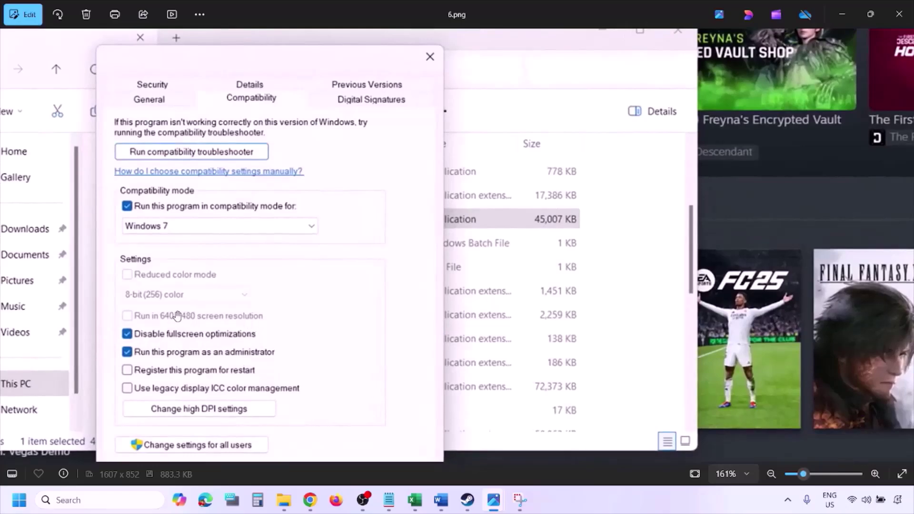
{"action": "left_click_drag", "start_coordinate": [177, 315], "coordinate": [224, 305]}
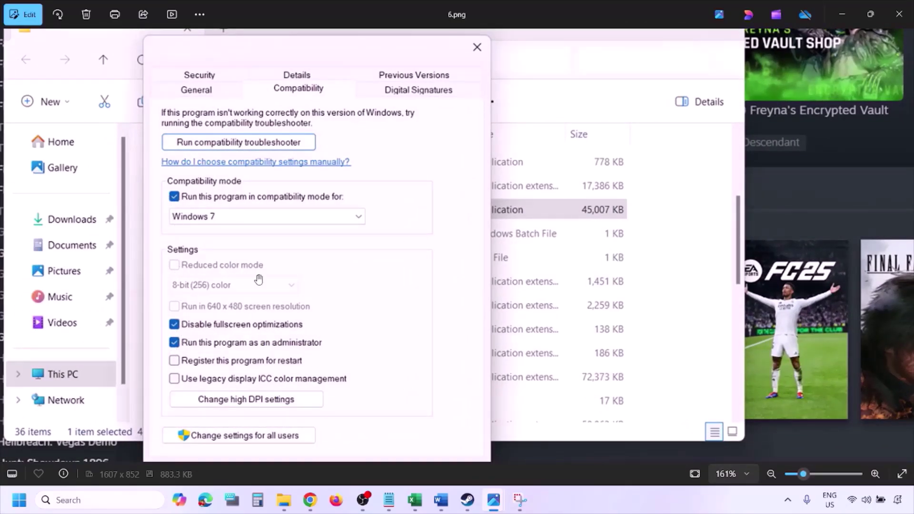
{"action": "scroll", "coordinate": [259, 279], "scroll_direction": "down", "scroll_amount": 3}
Show 7.png and examine the compatibility and administrator checkboxes in the pictured properties dialog.
{"action": "key", "text": "Right"}
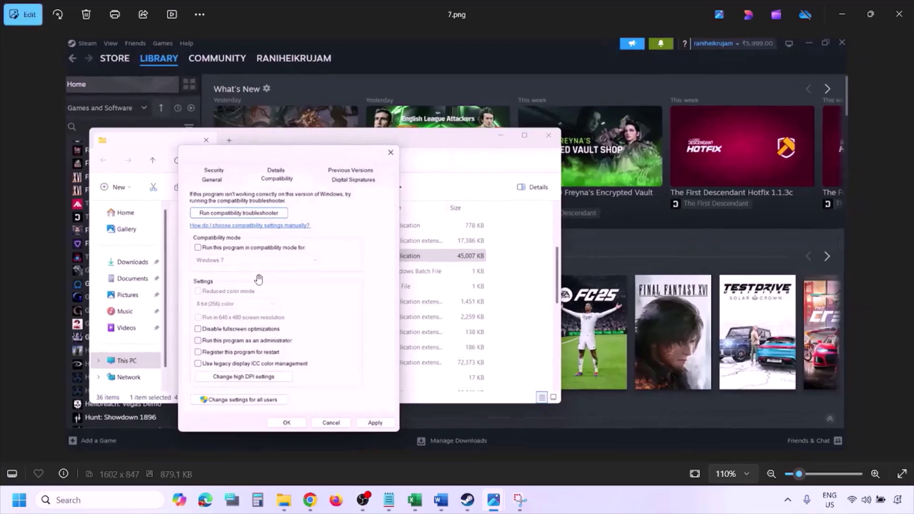
{"action": "scroll", "coordinate": [258, 279], "scroll_direction": "up", "scroll_amount": 3}
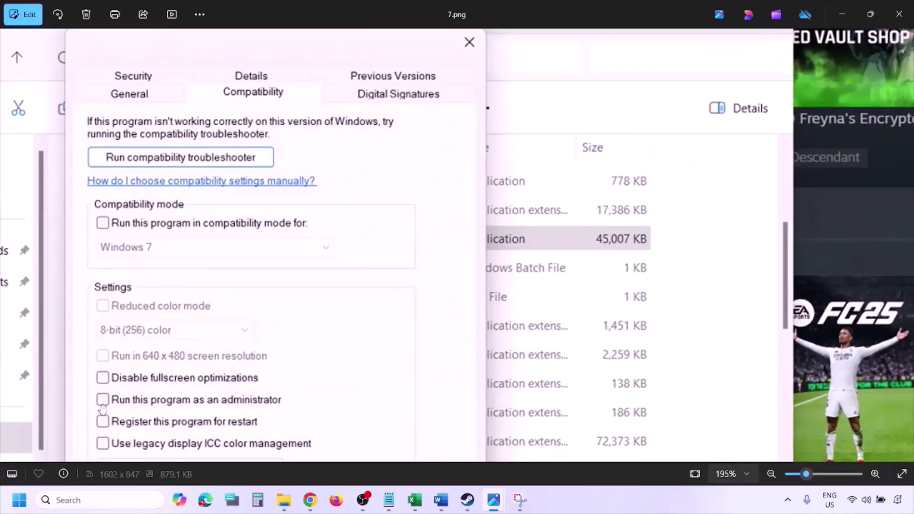
{"action": "scroll", "coordinate": [146, 309], "scroll_direction": "down", "scroll_amount": 3}
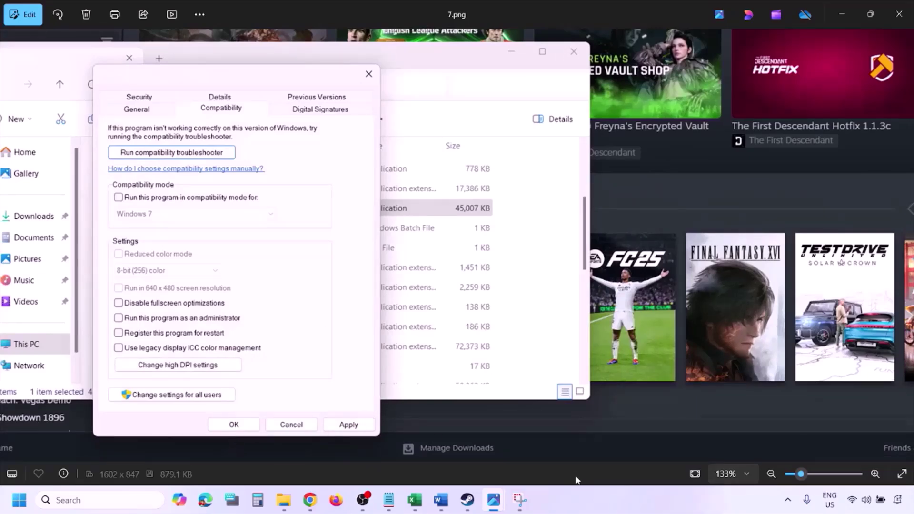
Bring Step 3 of the Word notes into view and examine the pictured game Properties option in 0.png.
{"action": "left_click", "coordinate": [570, 506]}
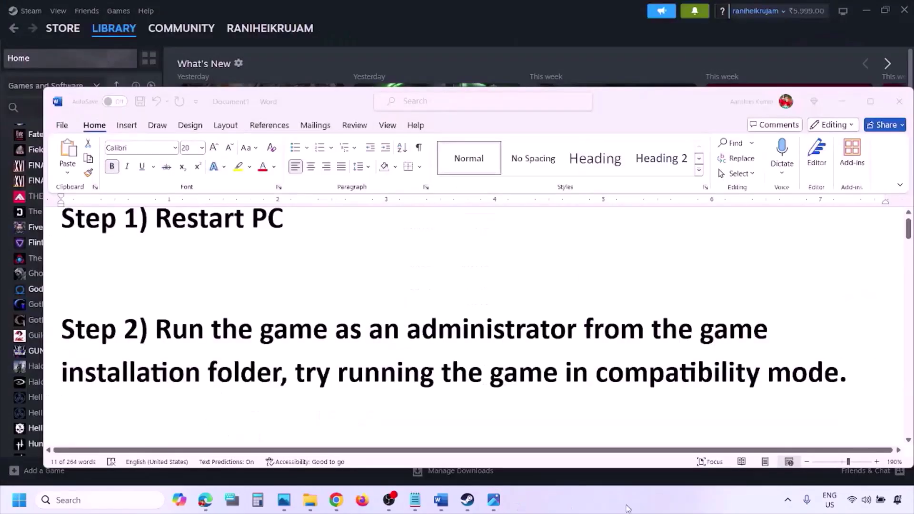
{"action": "scroll", "coordinate": [497, 353], "scroll_direction": "down", "scroll_amount": 3}
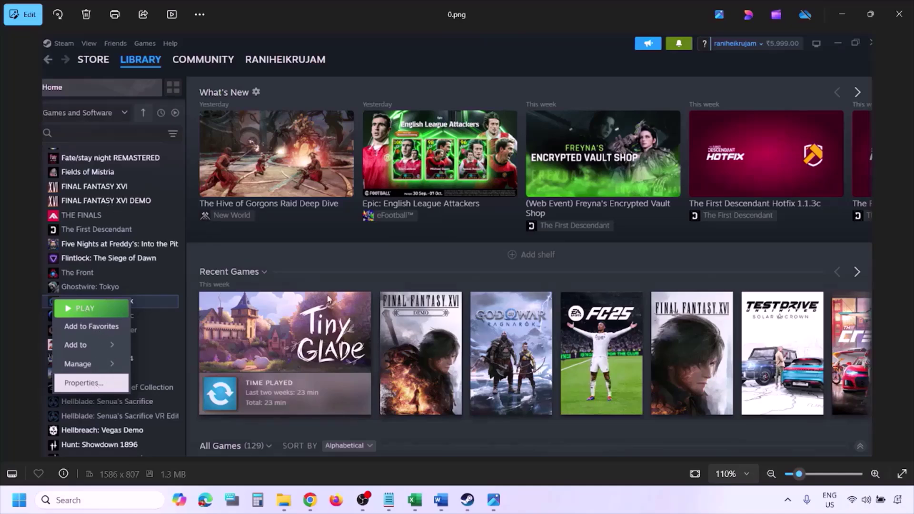
{"action": "key", "text": "ctrl+minus"}
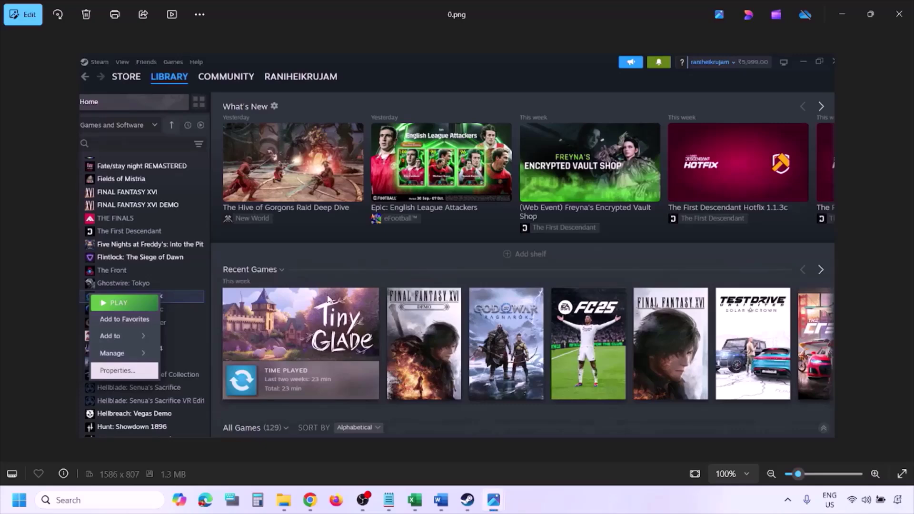
{"action": "key", "text": "Right"}
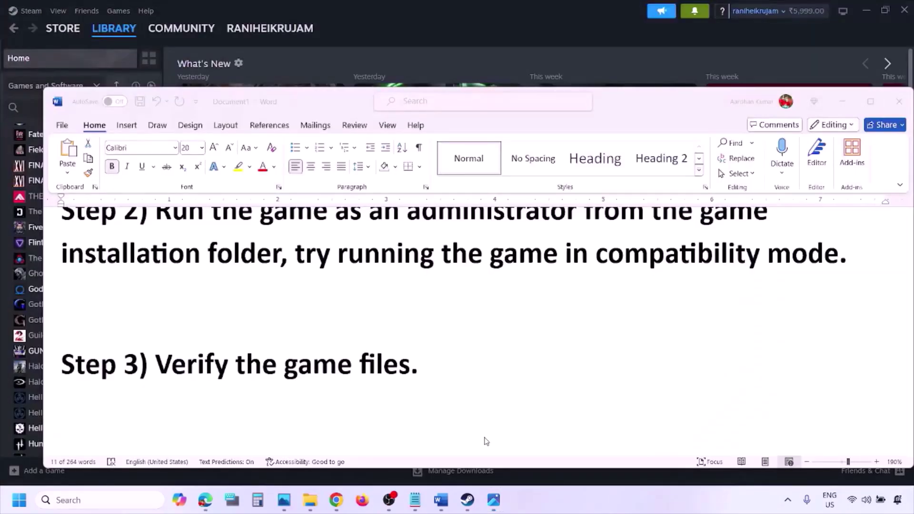
Bring Step 4 of the Word notes into view and highlight the words "Windows Security".
{"action": "scroll", "coordinate": [485, 442], "scroll_direction": "down", "scroll_amount": 3}
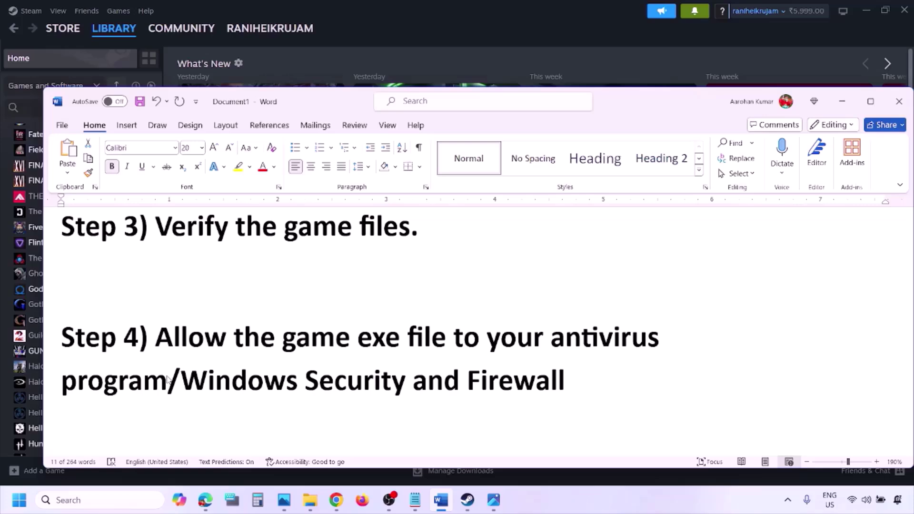
{"action": "left_click_drag", "start_coordinate": [181, 380], "coordinate": [413, 380]}
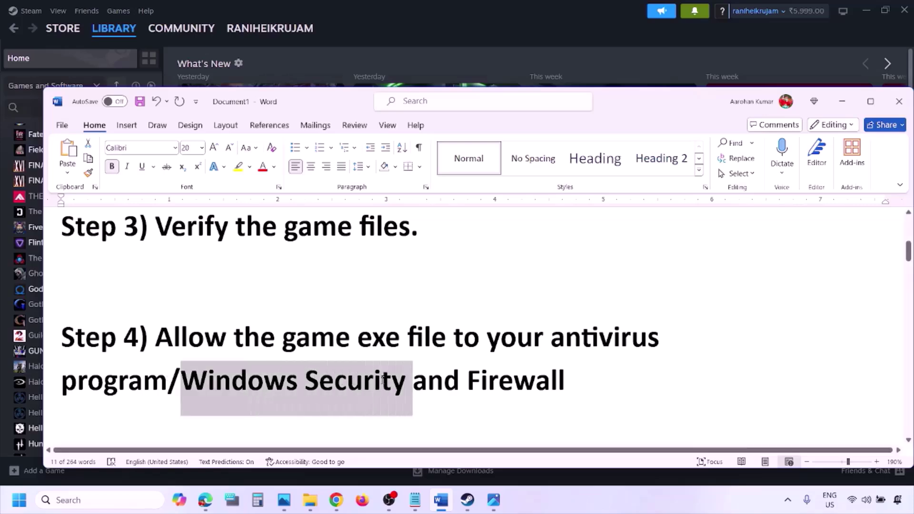
{"action": "left_click", "coordinate": [606, 509]}
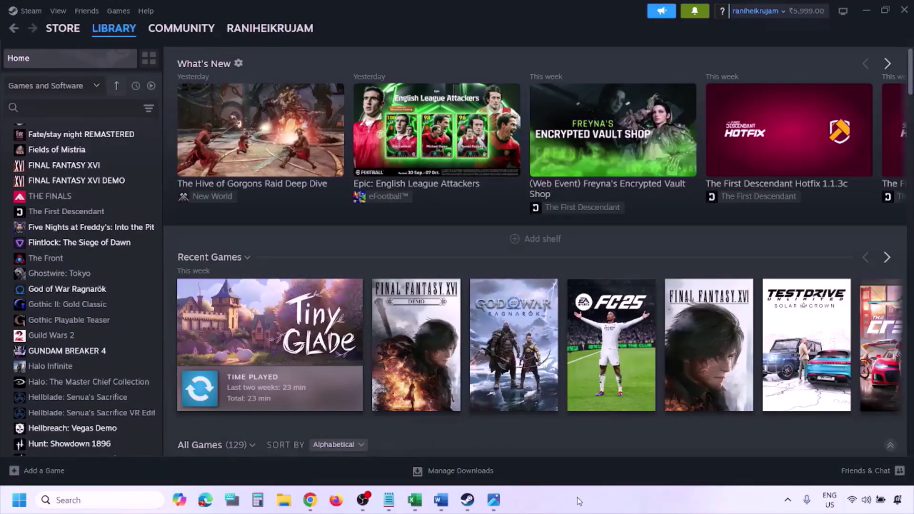
Open Virus & threat protection in Windows Security from the Privacy & security section of Windows Settings.
{"action": "key", "text": "super+i"}
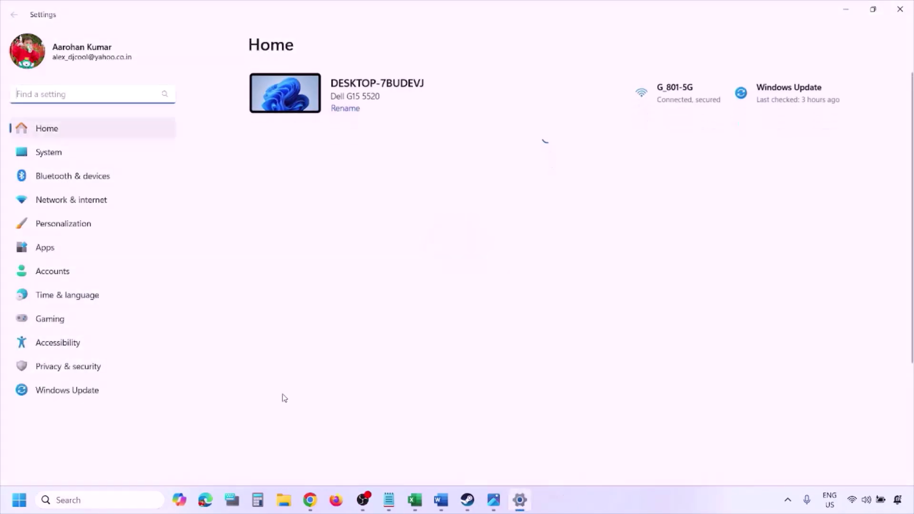
{"action": "left_click", "coordinate": [95, 374]}
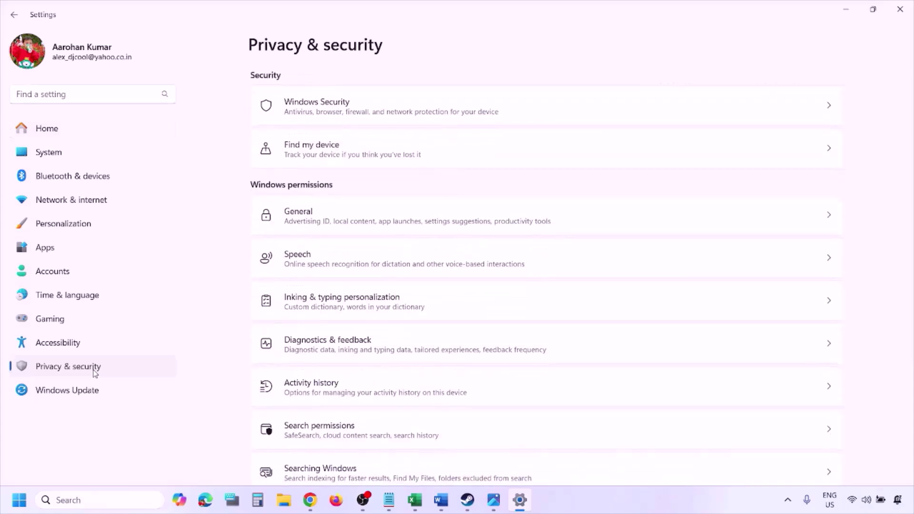
{"action": "left_click", "coordinate": [329, 110]}
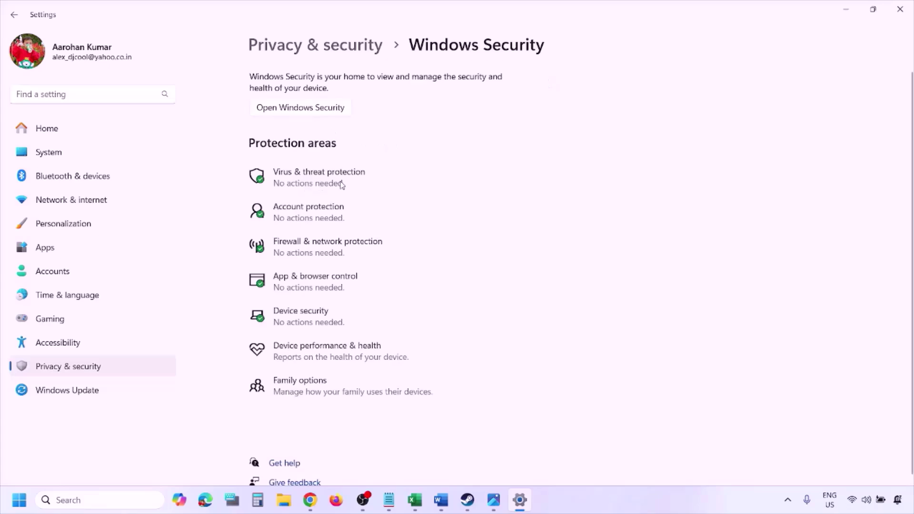
{"action": "left_click", "coordinate": [337, 182]}
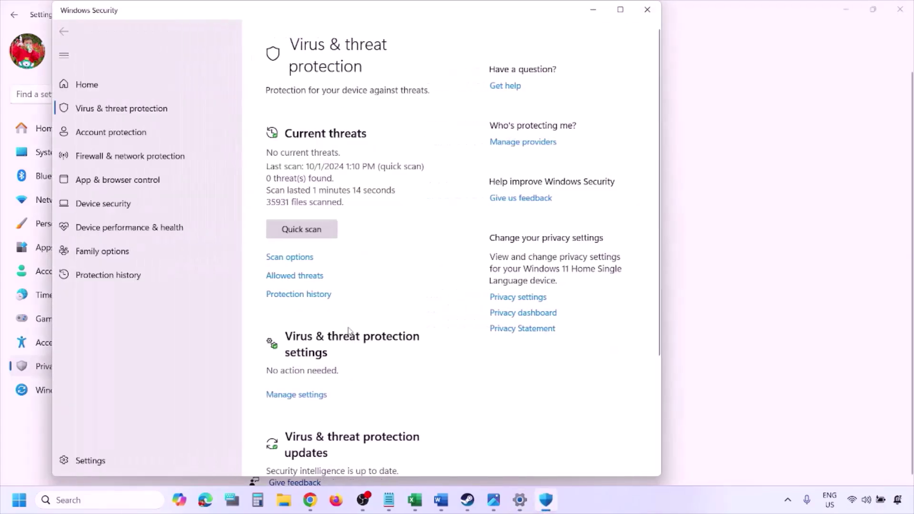
Open Ransomware protection and look through the apps allowed through Controlled folder access.
{"action": "scroll", "coordinate": [349, 330], "scroll_direction": "down", "scroll_amount": 3}
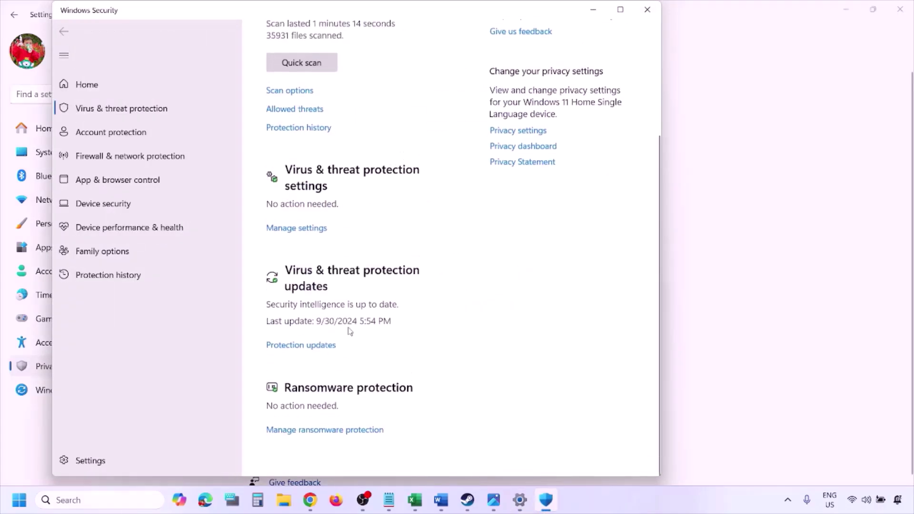
{"action": "left_click", "coordinate": [336, 432]}
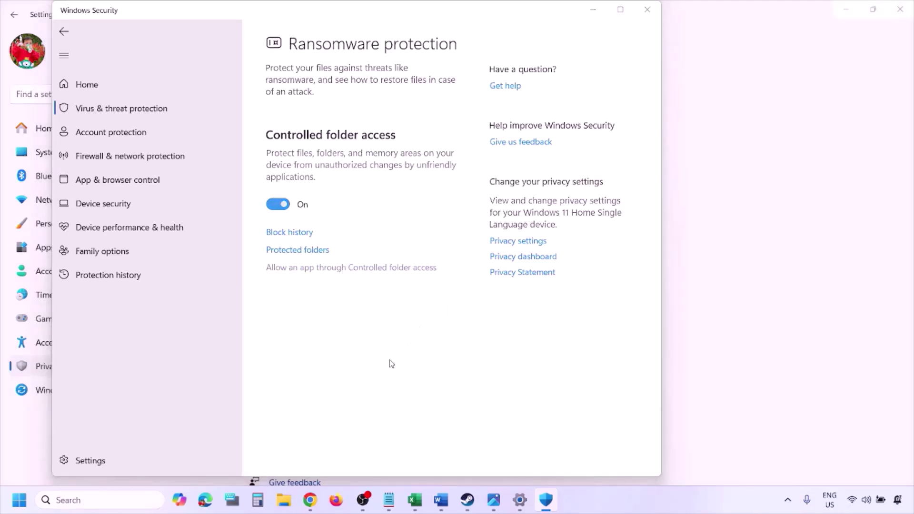
{"action": "scroll", "coordinate": [357, 174], "scroll_direction": "down", "scroll_amount": 4}
{"action": "scroll", "coordinate": [357, 175], "scroll_direction": "up", "scroll_amount": 4}
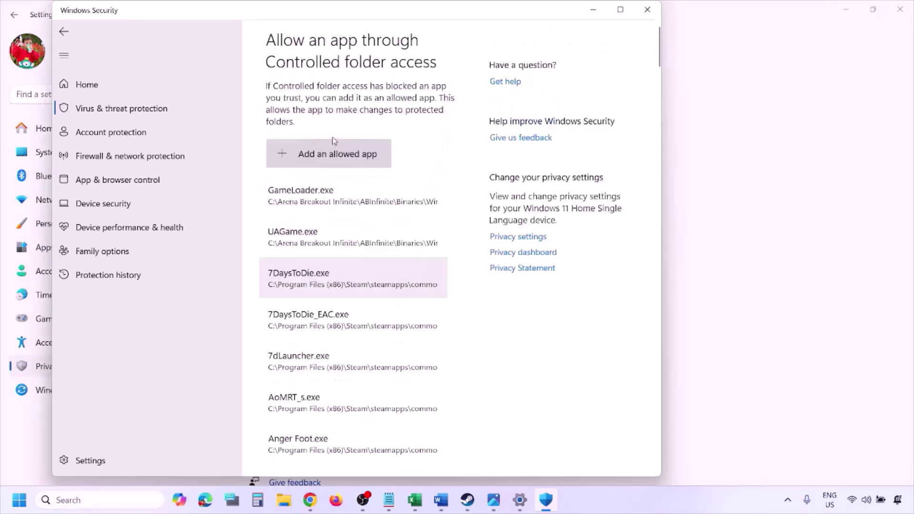
Start adding an allowed app, browse to C:\Program Files (x86)\Steam\steamapps, and cancel the file selection.
{"action": "left_click", "coordinate": [338, 160]}
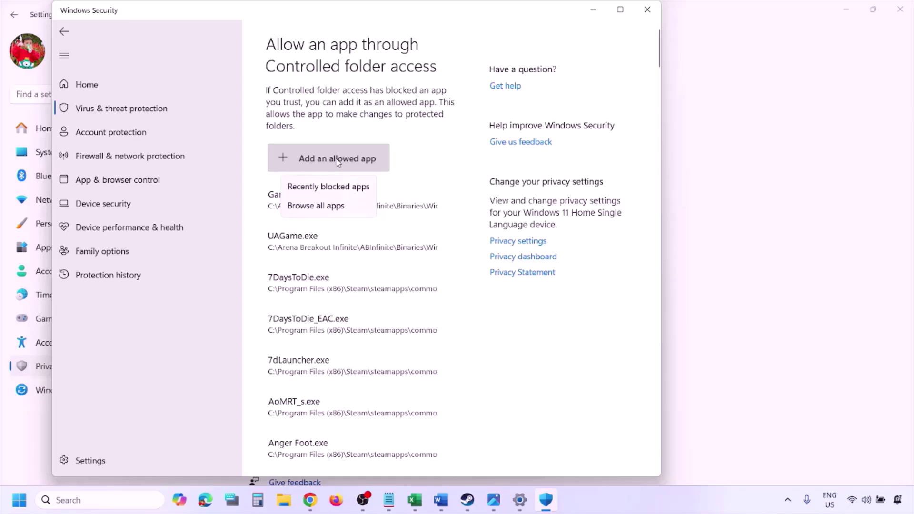
{"action": "left_click", "coordinate": [342, 206]}
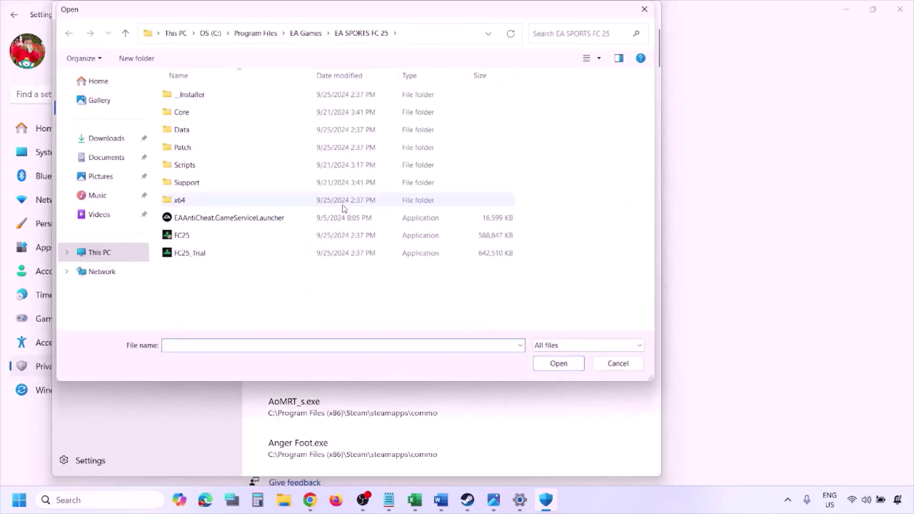
{"action": "left_click", "coordinate": [102, 255]}
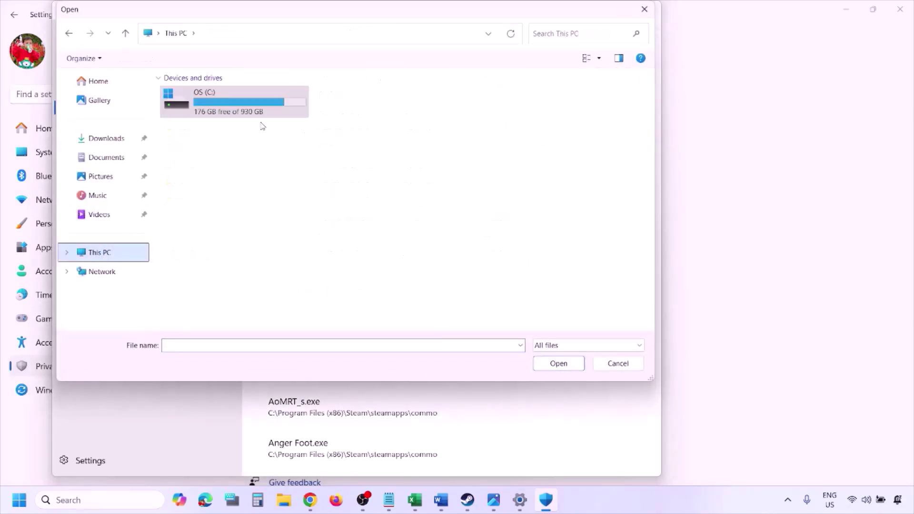
{"action": "double_click", "coordinate": [238, 108]}
{"action": "scroll", "coordinate": [239, 119], "scroll_direction": "down", "scroll_amount": 5}
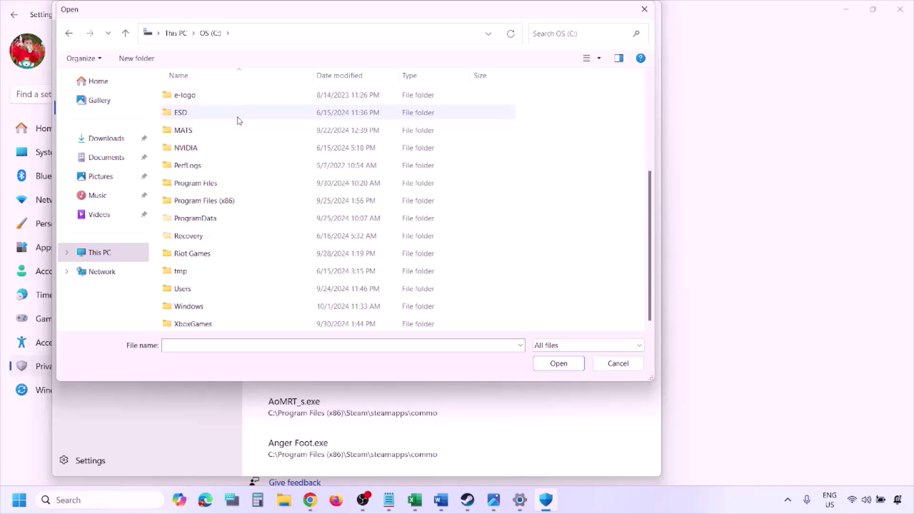
{"action": "double_click", "coordinate": [230, 200]}
{"action": "scroll", "coordinate": [230, 200], "scroll_direction": "down", "scroll_amount": 8}
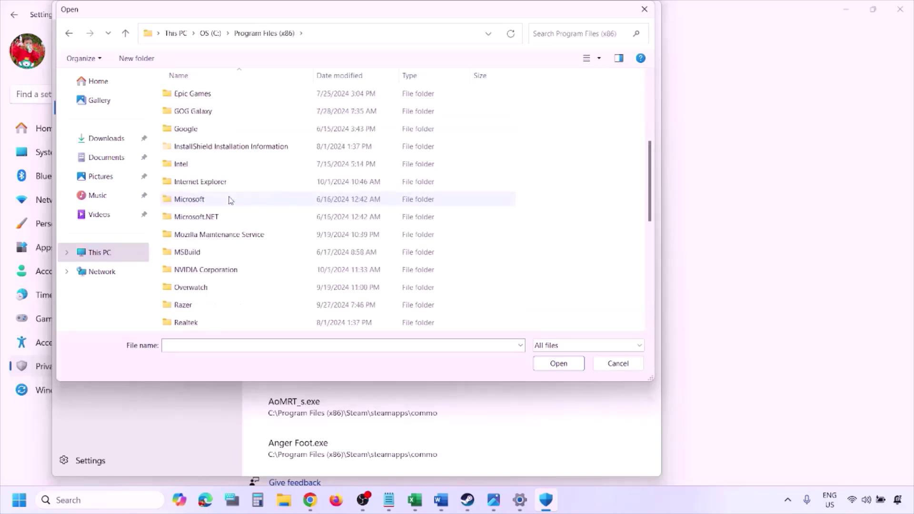
{"action": "double_click", "coordinate": [190, 163]}
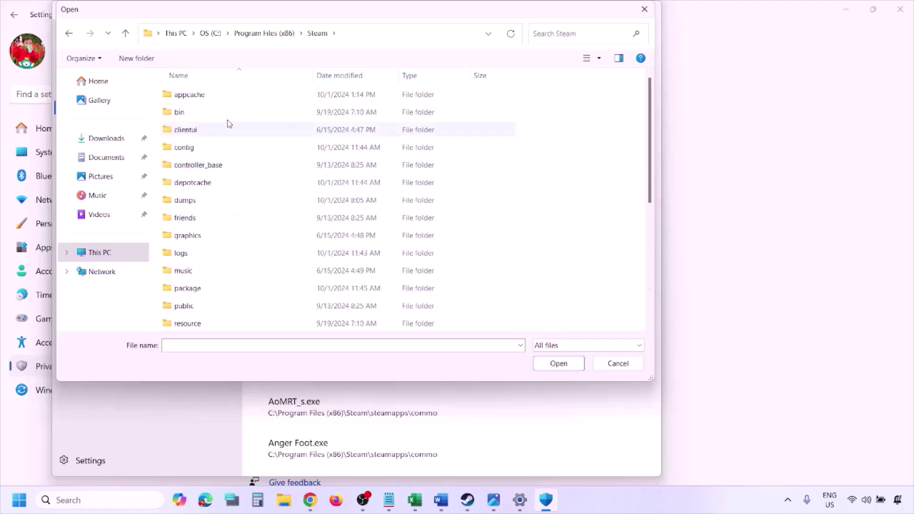
{"action": "scroll", "coordinate": [210, 210], "scroll_direction": "down", "scroll_amount": 4}
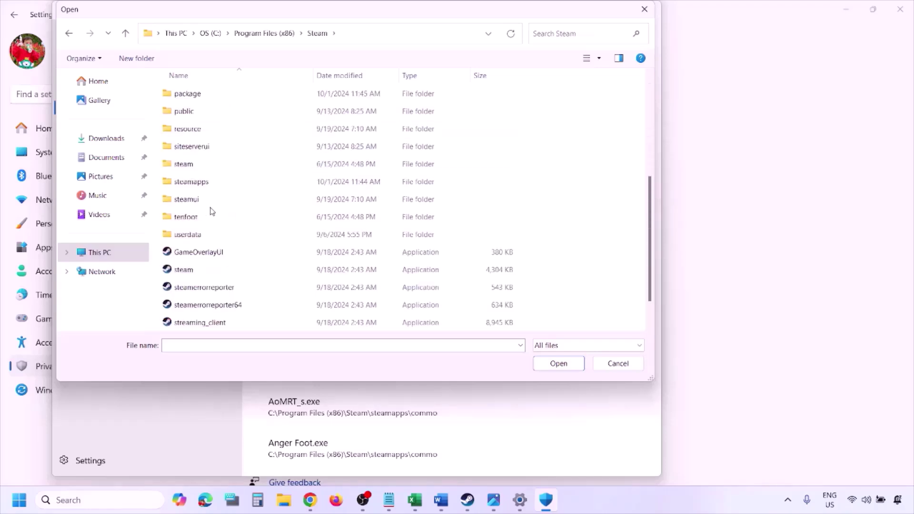
{"action": "double_click", "coordinate": [208, 184]}
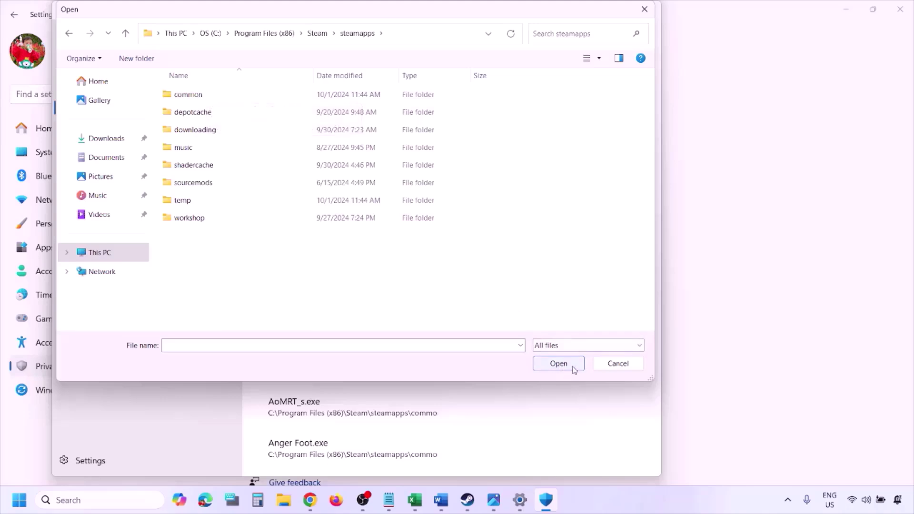
{"action": "left_click", "coordinate": [617, 364]}
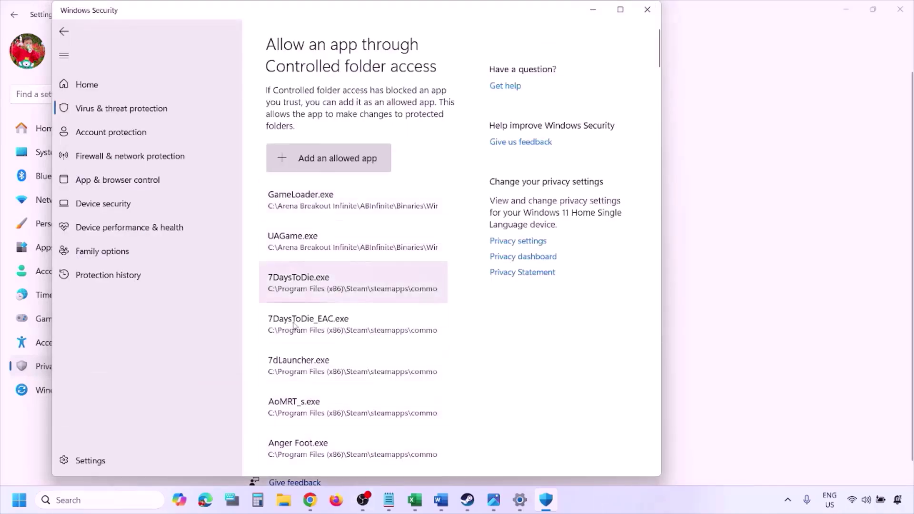
Open Control Panel and go to the list of apps allowed through Windows Defender Firewall.
{"action": "left_click", "coordinate": [94, 499]}
{"action": "type", "text": "ontrol"}
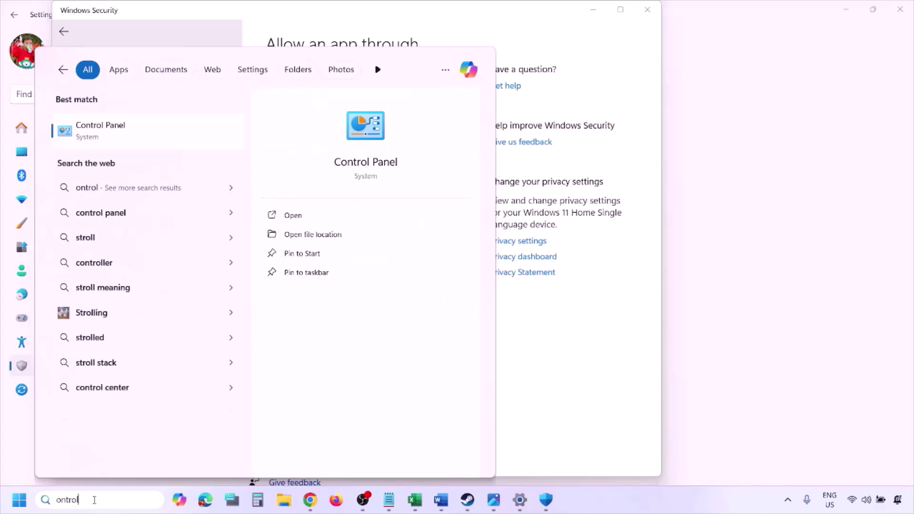
{"action": "key", "text": "Return"}
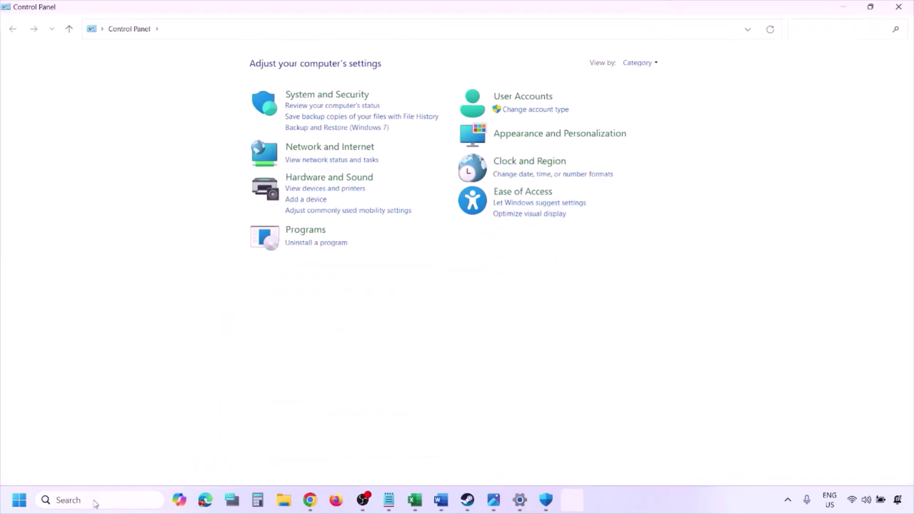
{"action": "left_click", "coordinate": [315, 97]}
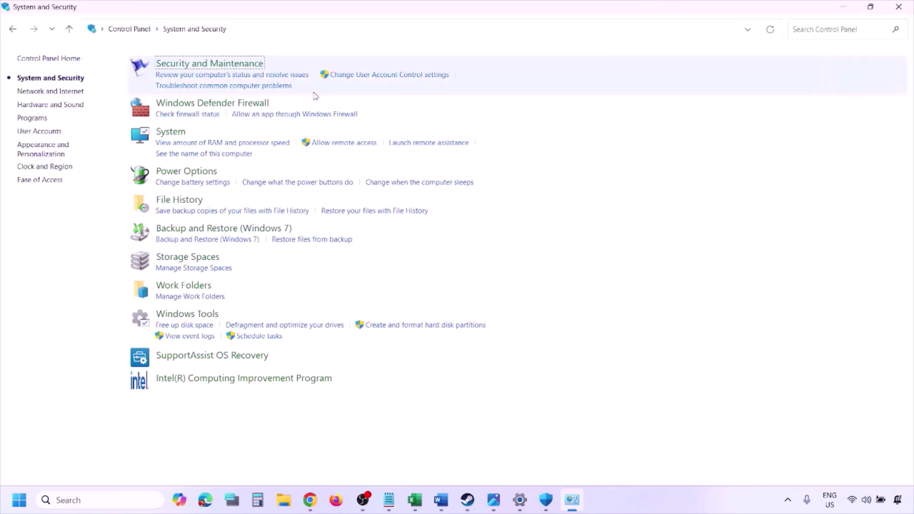
{"action": "left_click", "coordinate": [246, 104]}
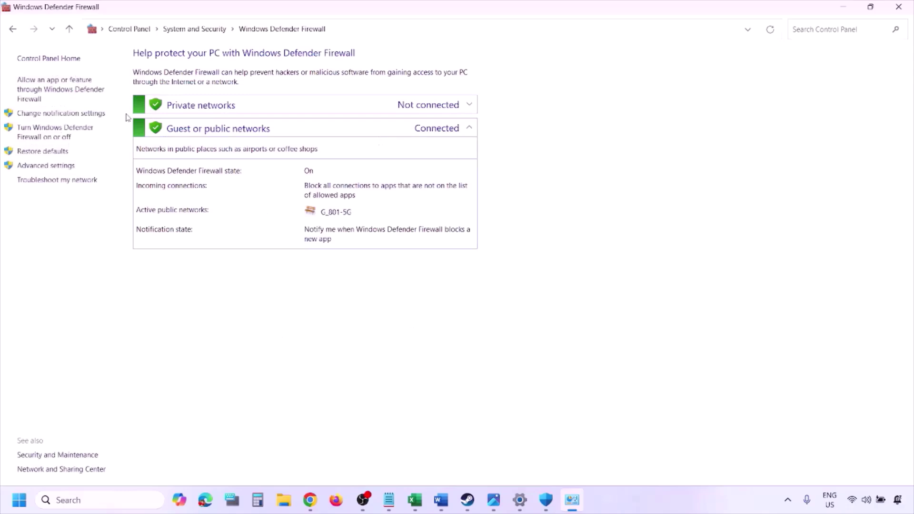
{"action": "left_click", "coordinate": [63, 88]}
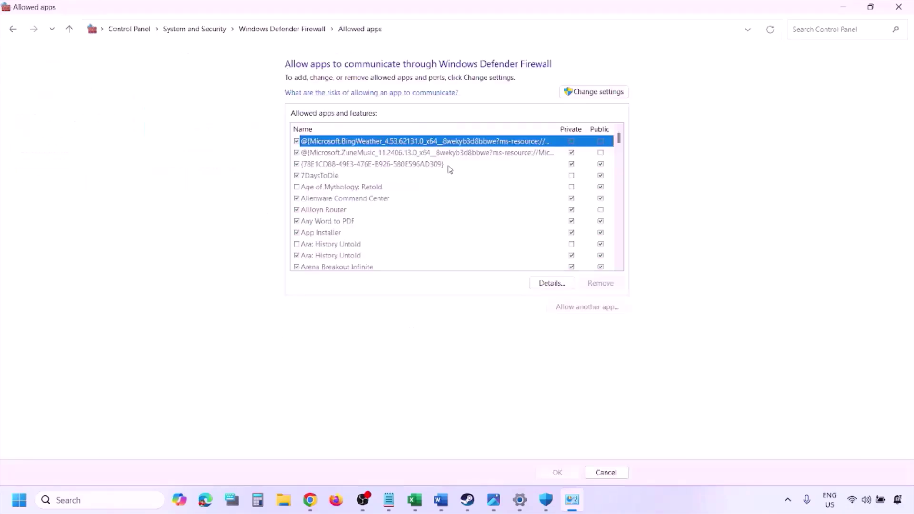
Unlock the firewall's allowed apps for changes, start adding another app by browsing to This PC, and cancel it.
{"action": "left_click", "coordinate": [614, 91]}
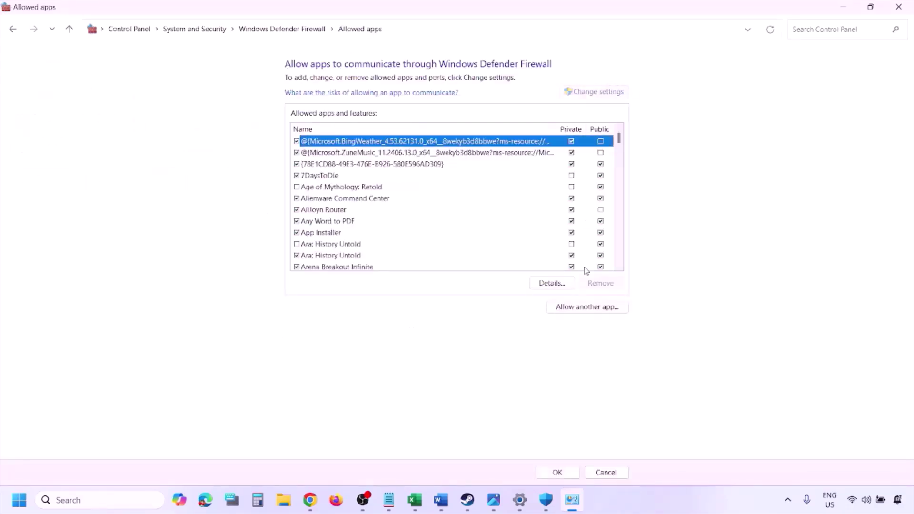
{"action": "left_click", "coordinate": [587, 307]}
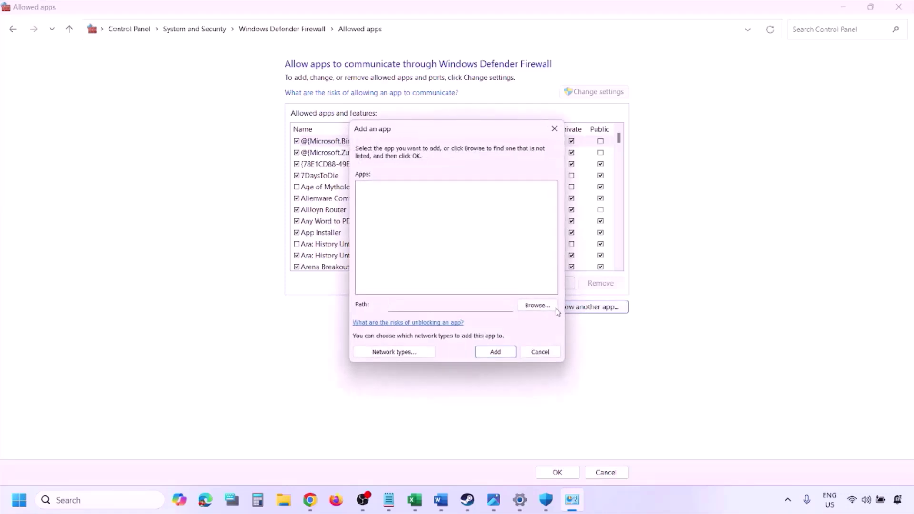
{"action": "left_click", "coordinate": [538, 306]}
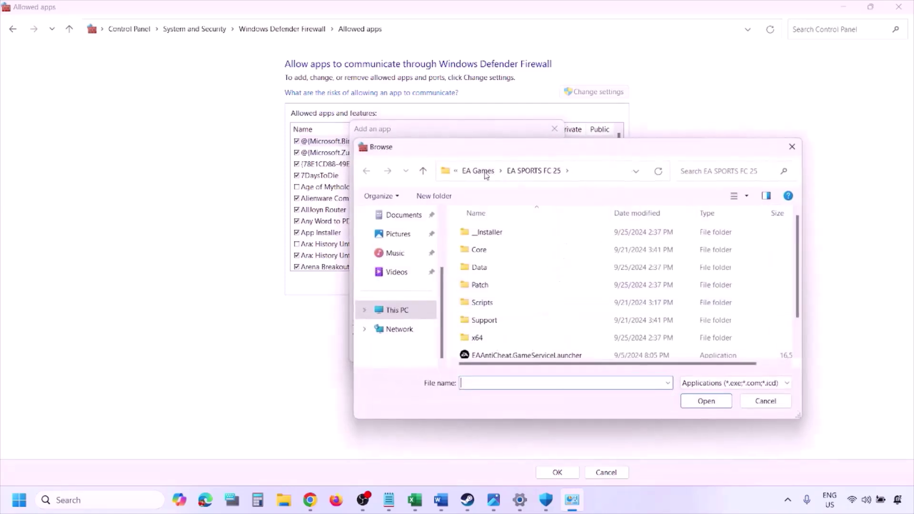
{"action": "left_click", "coordinate": [418, 314]}
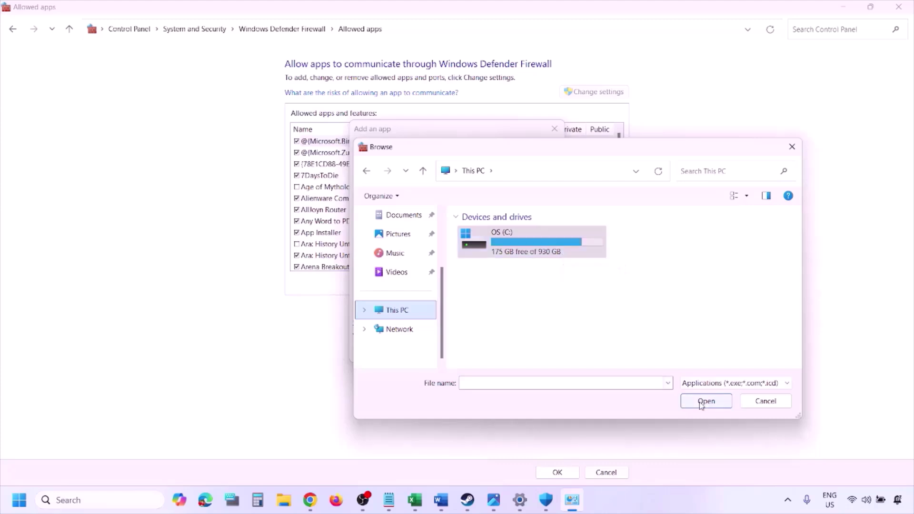
{"action": "left_click", "coordinate": [755, 407]}
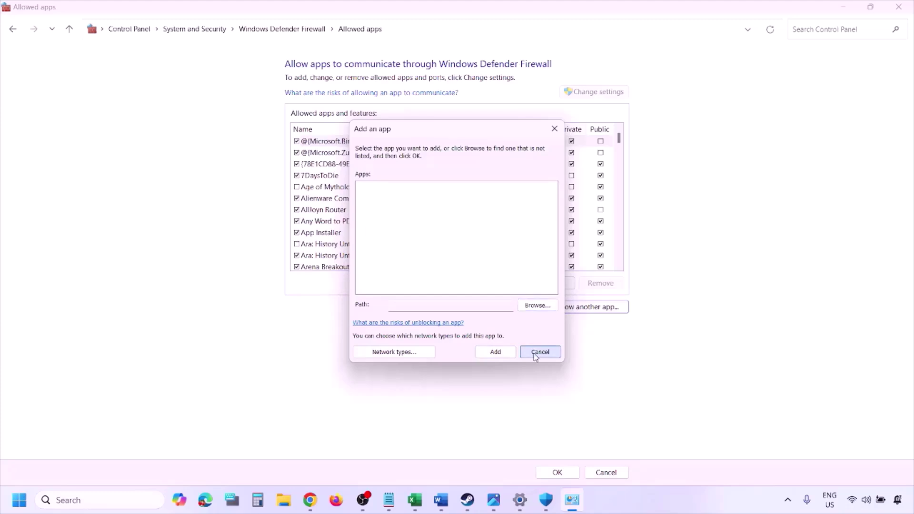
{"action": "left_click", "coordinate": [533, 353]}
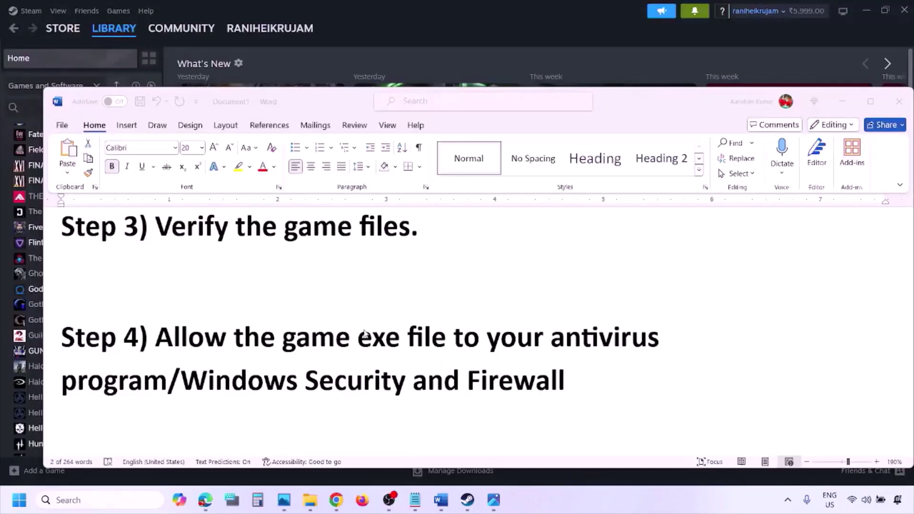
Go to Step 5 about a clean graphics driver installation in the Word document and highlight its NVIDIA and AMD links.
{"action": "scroll", "coordinate": [326, 325], "scroll_direction": "down", "scroll_amount": 4}
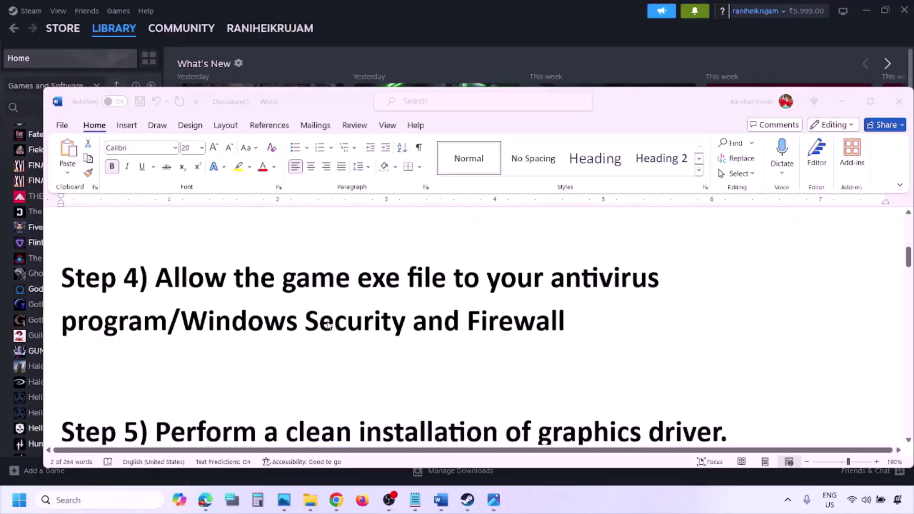
{"action": "scroll", "coordinate": [298, 342], "scroll_direction": "down", "scroll_amount": 3}
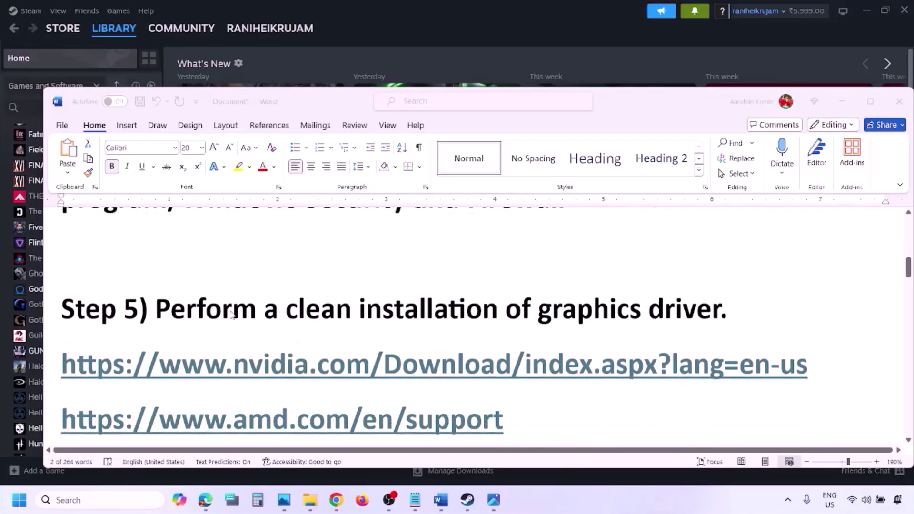
{"action": "double_click", "coordinate": [225, 310]}
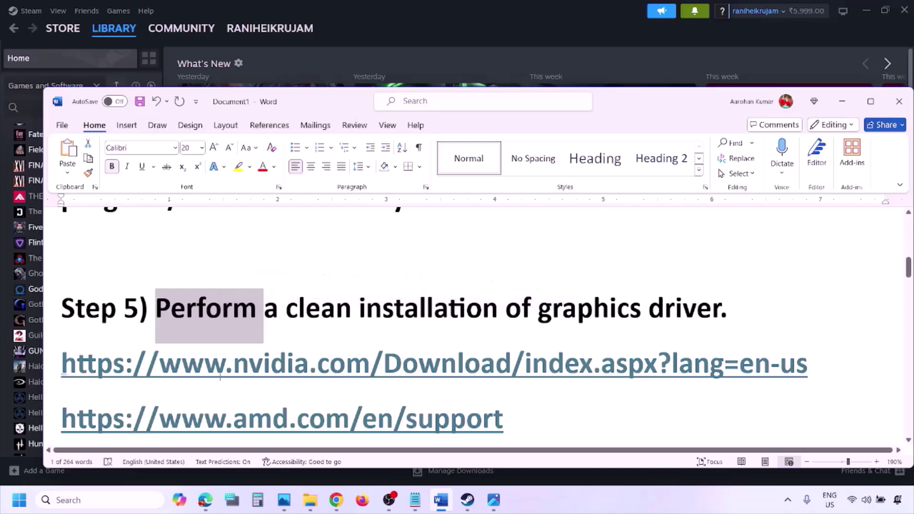
{"action": "left_click_drag", "start_coordinate": [202, 371], "coordinate": [326, 369]}
{"action": "scroll", "coordinate": [327, 369], "scroll_direction": "down", "scroll_amount": 1}
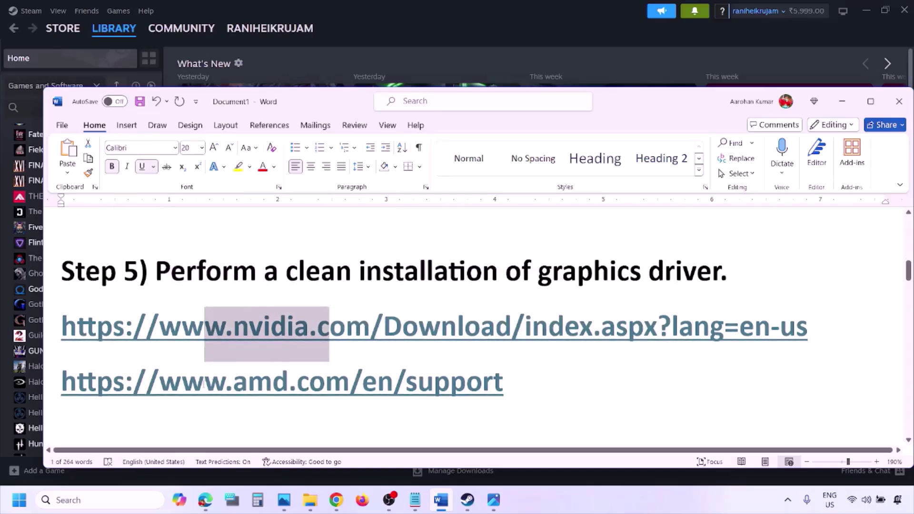
{"action": "left_click_drag", "start_coordinate": [204, 381], "coordinate": [441, 403]}
{"action": "left_click", "coordinate": [601, 493]}
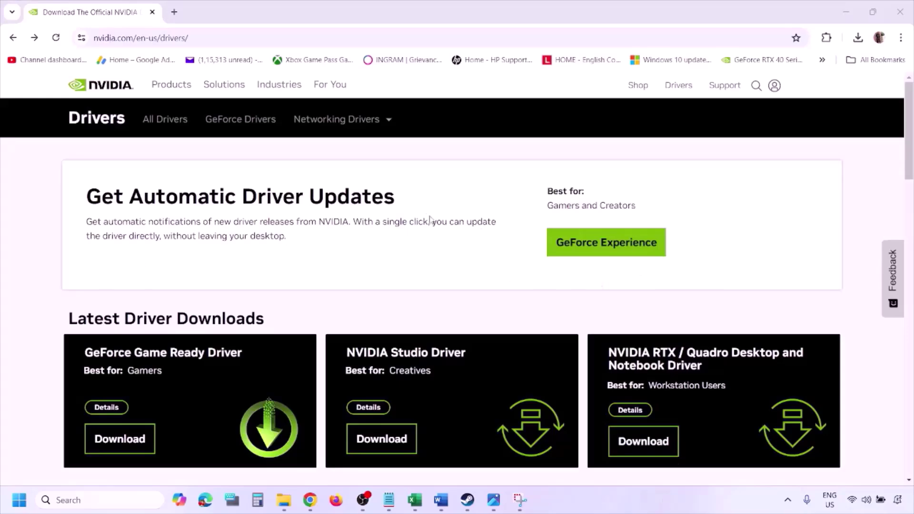
In Chrome, choose Windows 11 for the GeForce RTX 3050 Laptop GPU on NVIDIA's driver page and search for drivers.
{"action": "scroll", "coordinate": [212, 291], "scroll_direction": "down", "scroll_amount": 8}
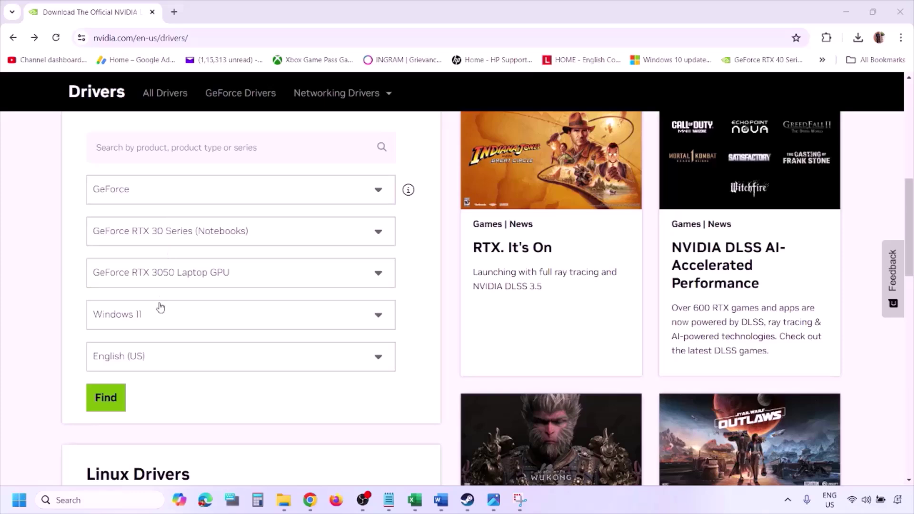
{"action": "left_click", "coordinate": [151, 317]}
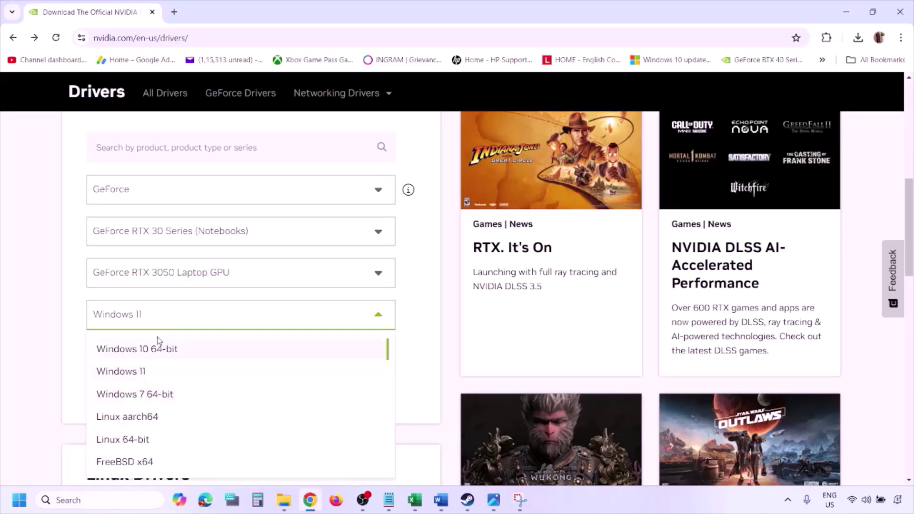
{"action": "left_click", "coordinate": [133, 375]}
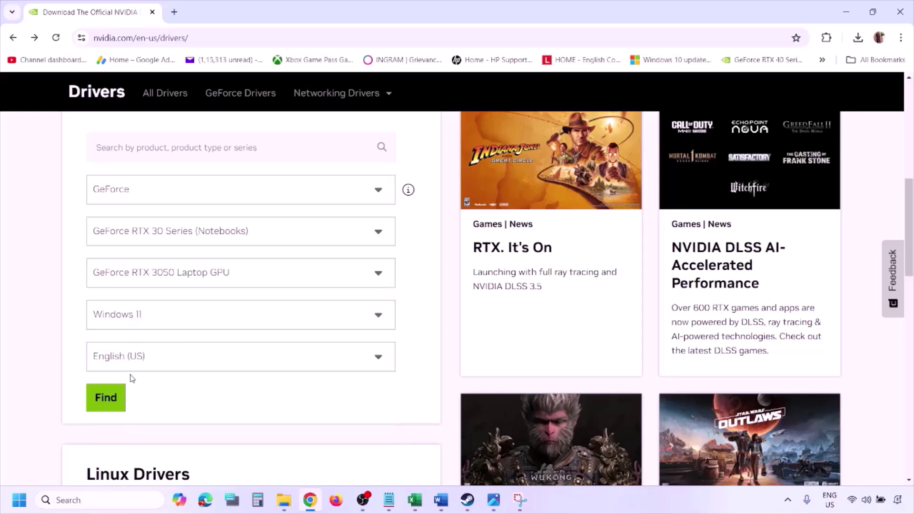
{"action": "left_click", "coordinate": [109, 400]}
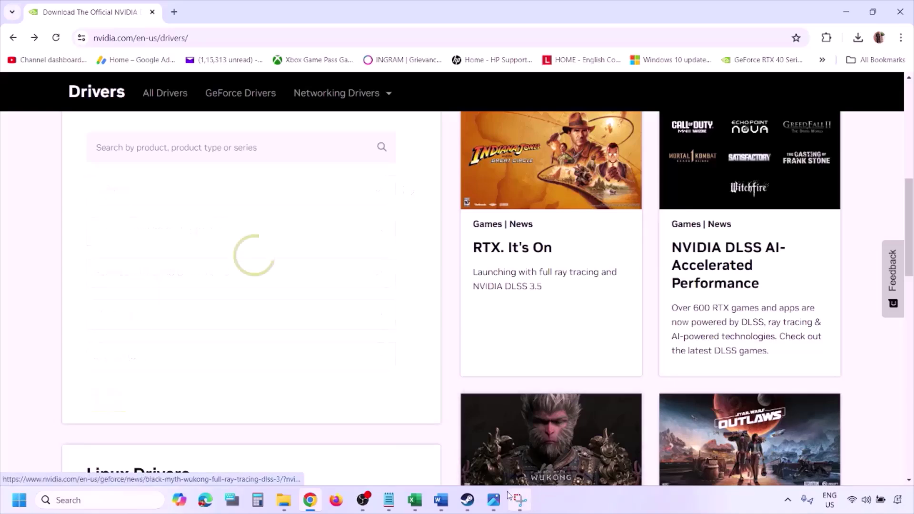
Switch to Photos and look through the NVIDIA driver screenshots 1.png to 5.png, up to the clean installation option.
{"action": "left_click", "coordinate": [495, 506]}
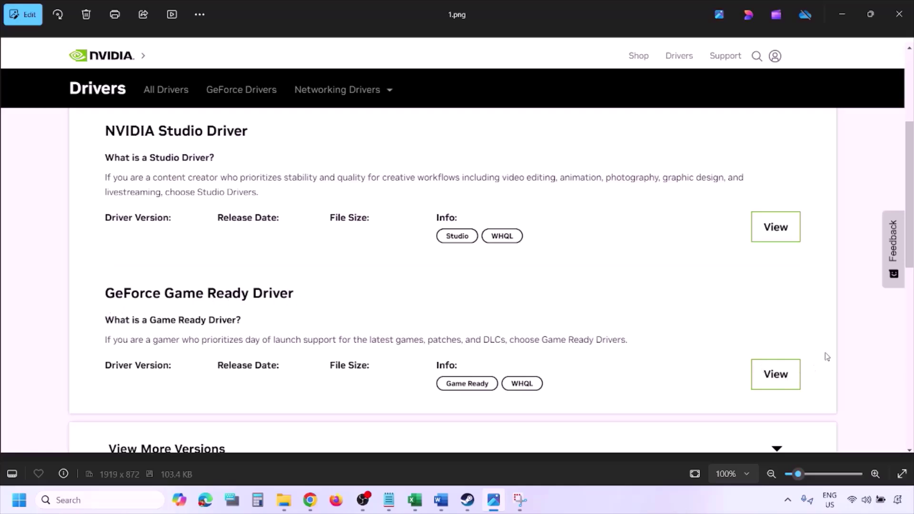
{"action": "key", "text": "Right"}
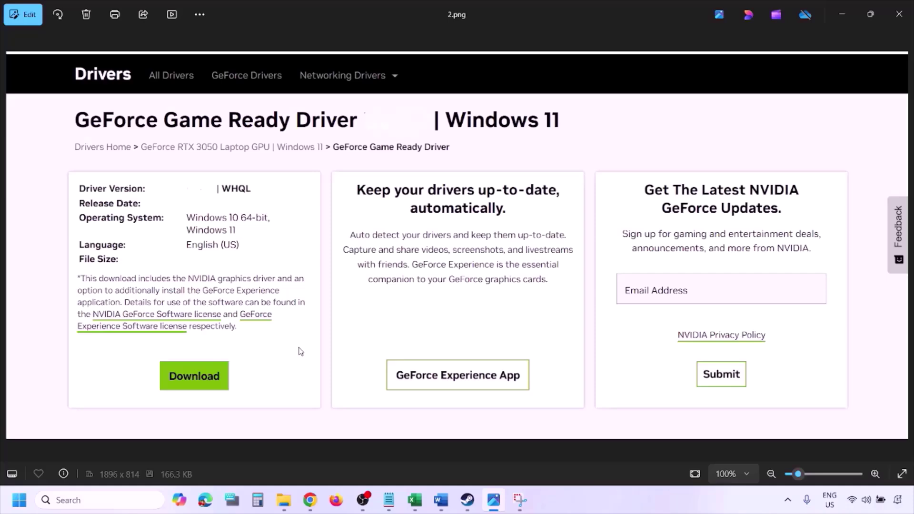
{"action": "key", "text": "Right"}
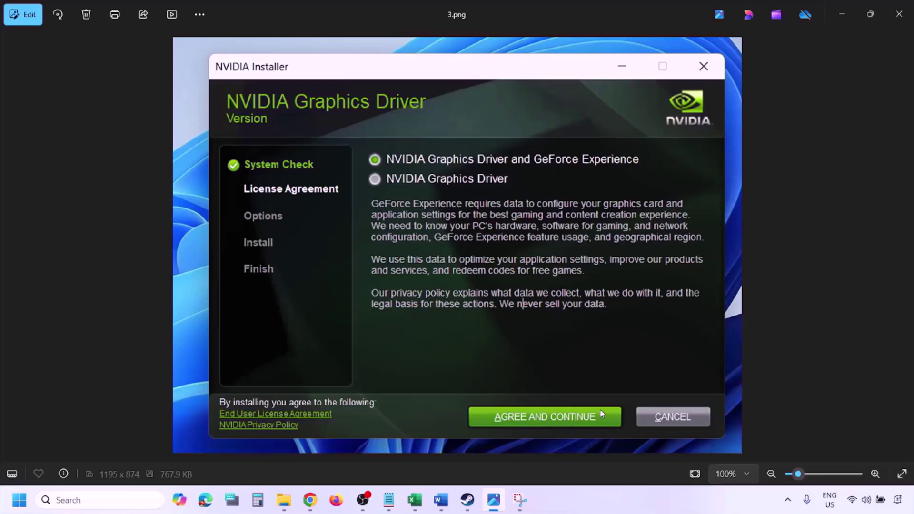
{"action": "key", "text": "Right"}
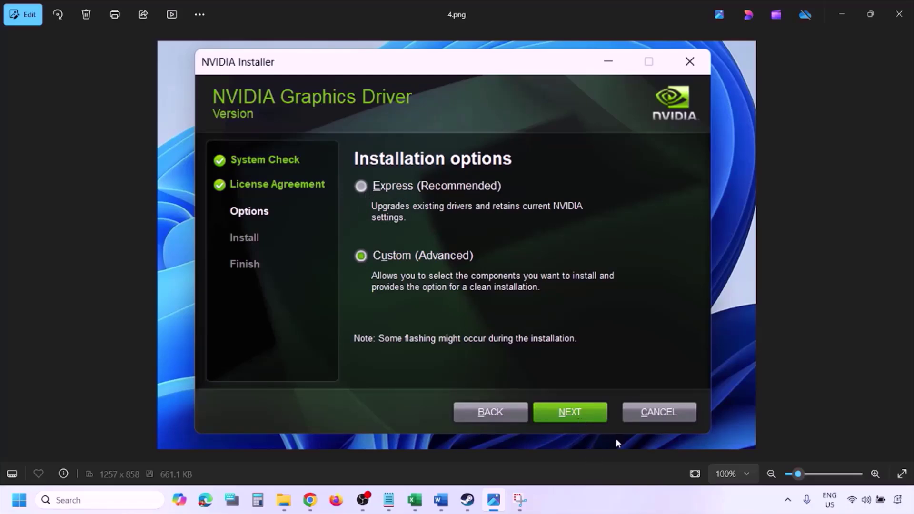
{"action": "key", "text": "Right"}
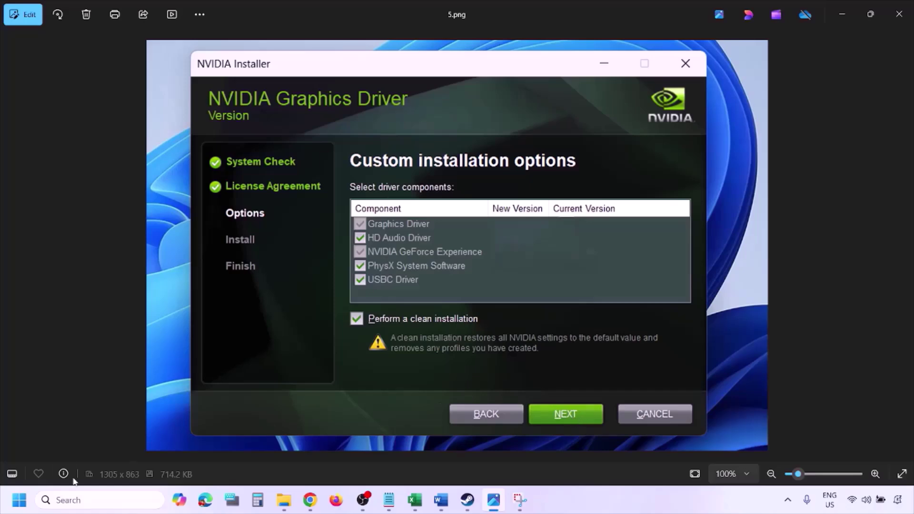
Show the Windows power options containing Restart, and close them without choosing one.
{"action": "left_click", "coordinate": [19, 500]}
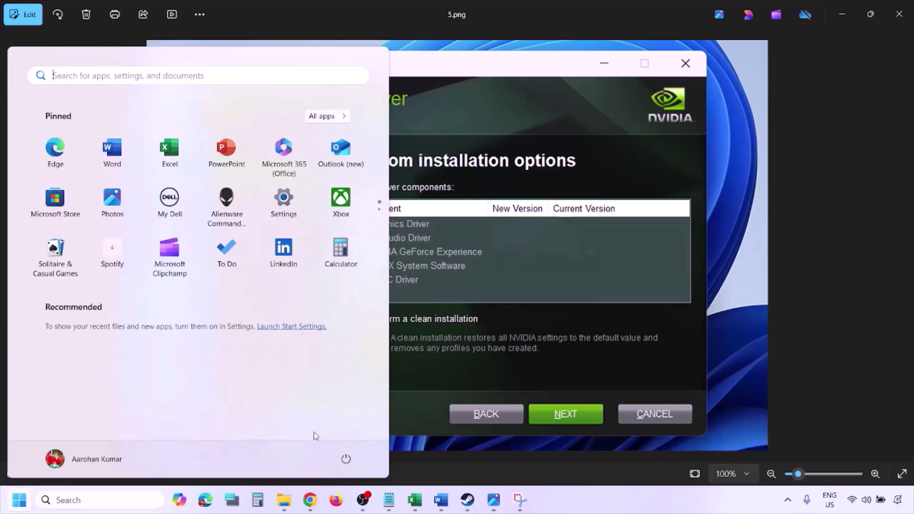
{"action": "left_click", "coordinate": [346, 460]}
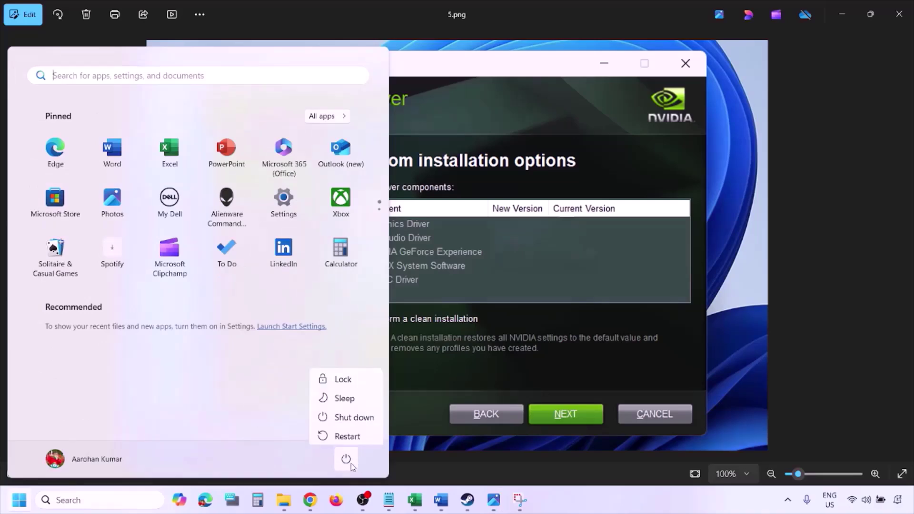
{"action": "left_click", "coordinate": [623, 510]}
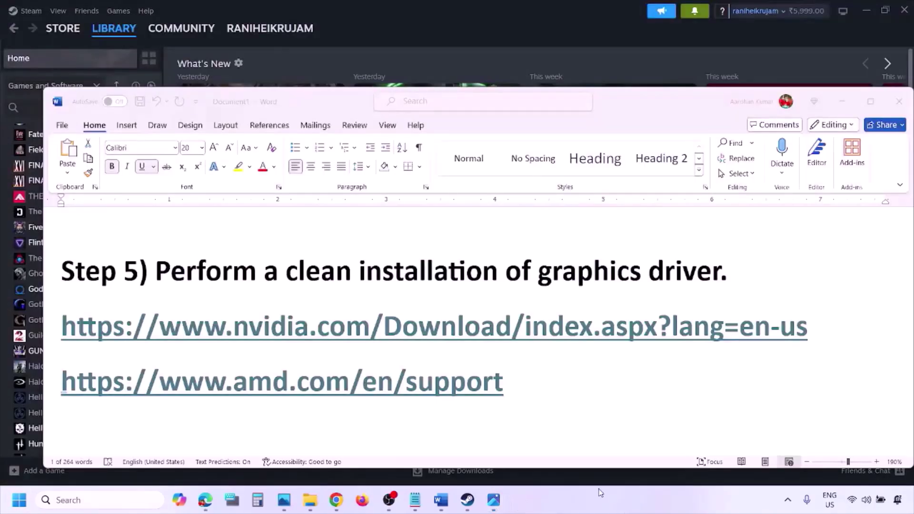
Highlight the AMD support link in the Word document, and bring up the Windows power options without choosing one.
{"action": "left_click", "coordinate": [540, 383]}
{"action": "triple_click", "coordinate": [520, 384]}
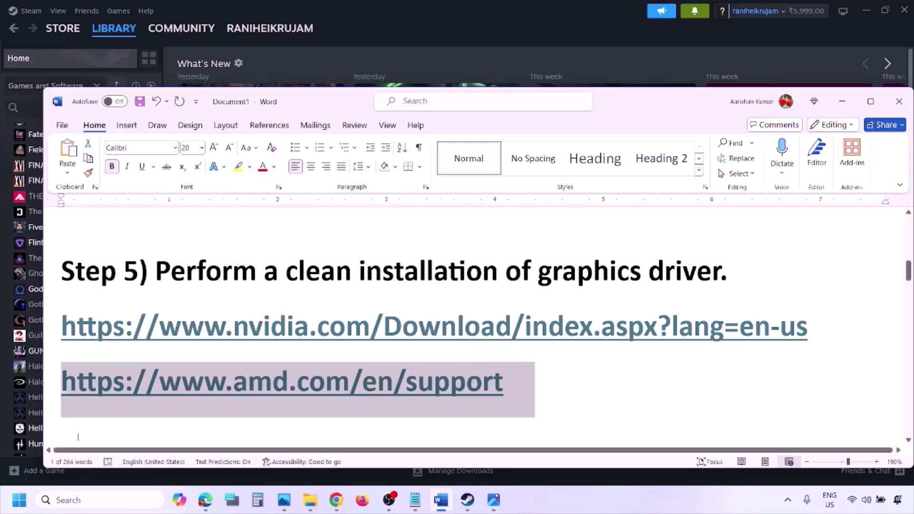
{"action": "left_click", "coordinate": [19, 500]}
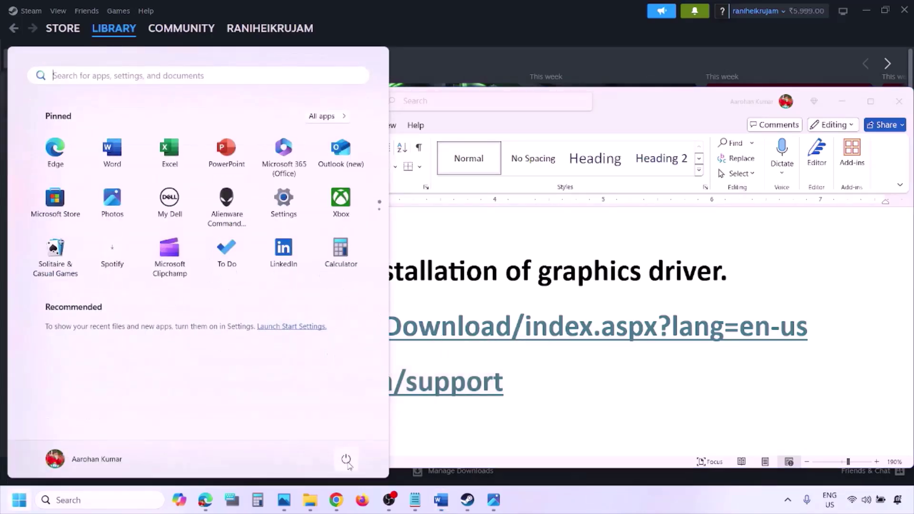
{"action": "left_click", "coordinate": [346, 460]}
{"action": "left_click", "coordinate": [576, 501]}
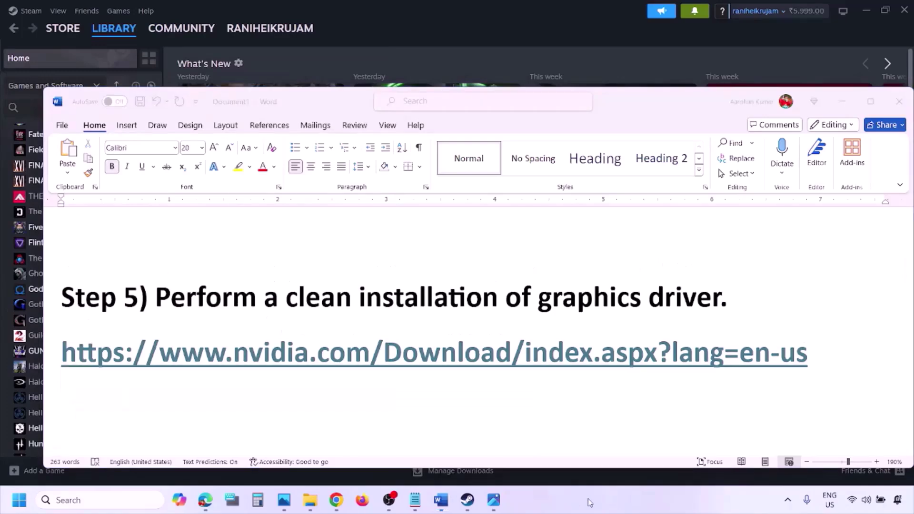
{"action": "scroll", "coordinate": [429, 327], "scroll_direction": "down", "scroll_amount": 3}
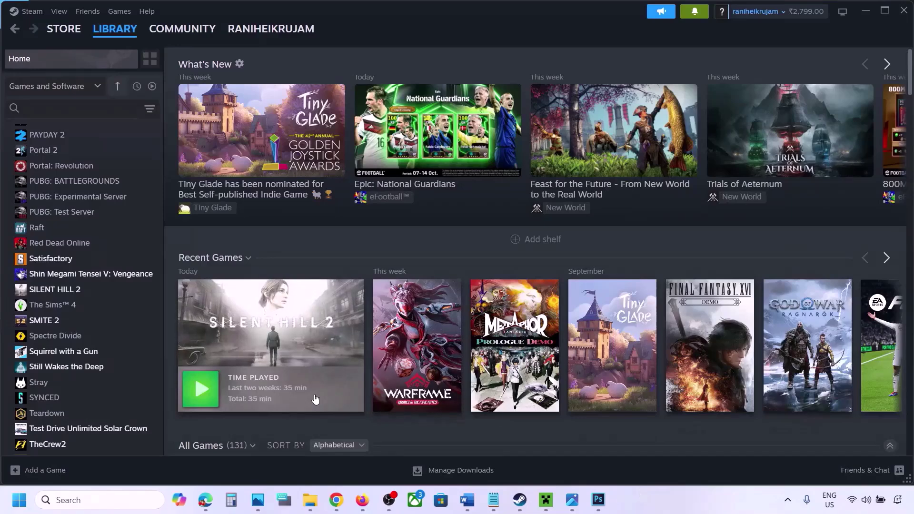
Search Windows for "graphics" and open Graphics settings.
{"action": "left_click", "coordinate": [73, 499]}
{"action": "type", "text": "g"}
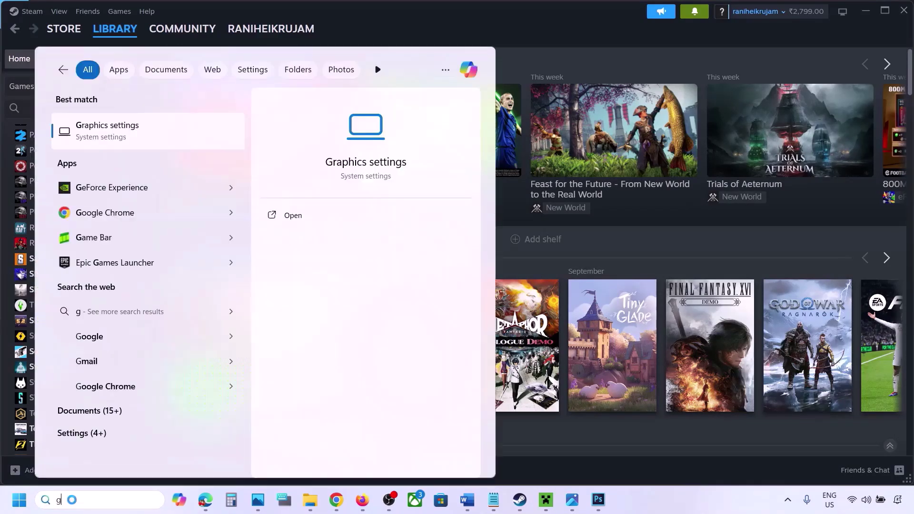
{"action": "type", "text": "raphics"}
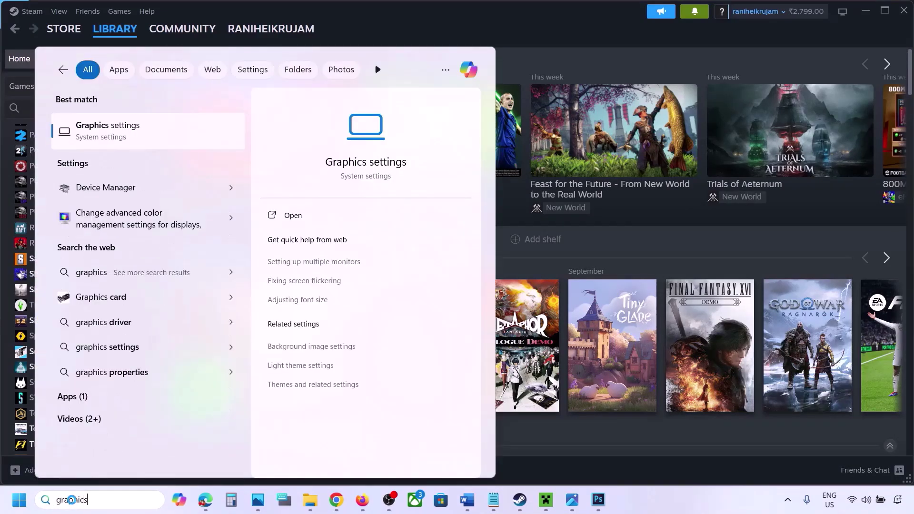
{"action": "left_click", "coordinate": [114, 136]}
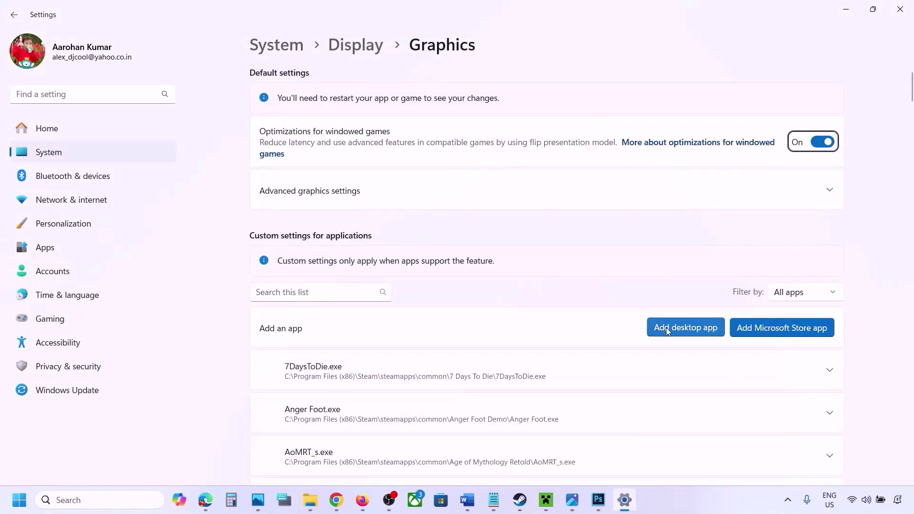
Start adding a desktop app, browse to Steam's steamapps\common folder, and cancel the file selection.
{"action": "left_click", "coordinate": [690, 328]}
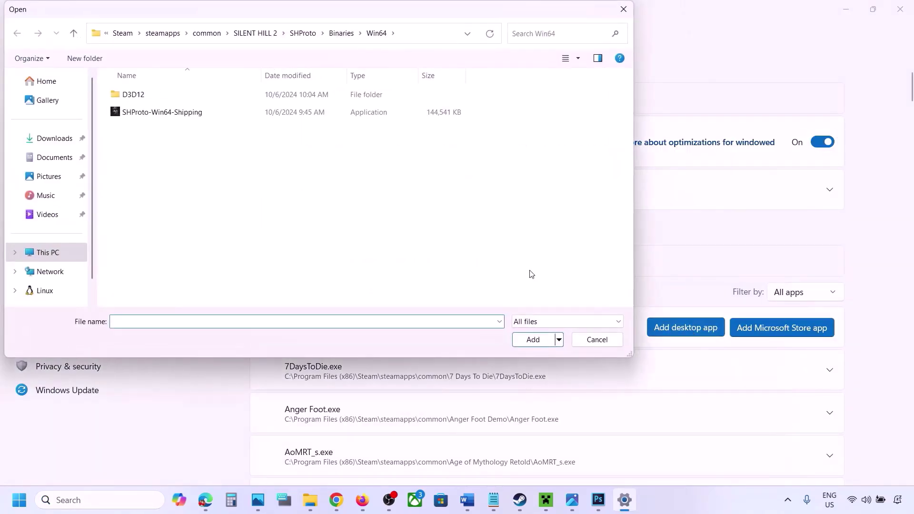
{"action": "left_click", "coordinate": [214, 33]}
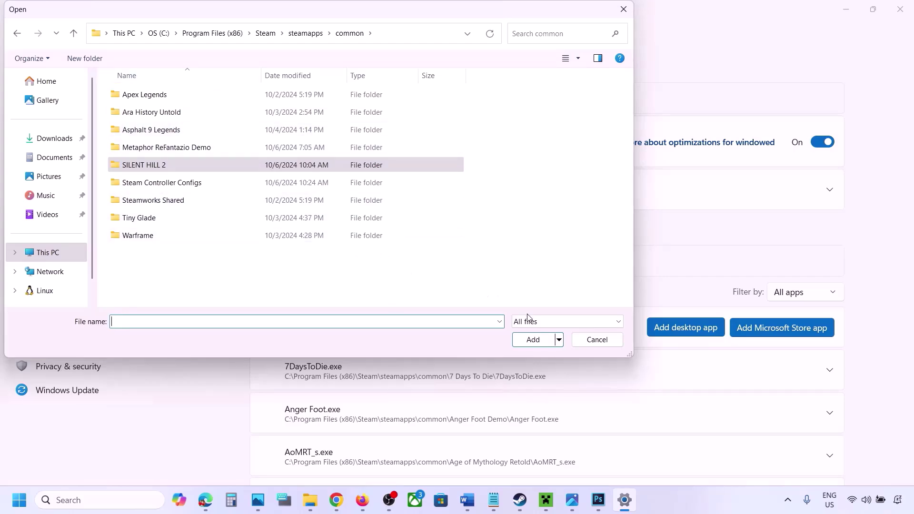
{"action": "left_click", "coordinate": [588, 340]}
Set the GPU preference of ChainedTogether-Win64-Shipping.exe to High Performance (NVIDIA GeForce RTX 3050 Laptop GPU).
{"action": "scroll", "coordinate": [573, 370], "scroll_direction": "down", "scroll_amount": 5}
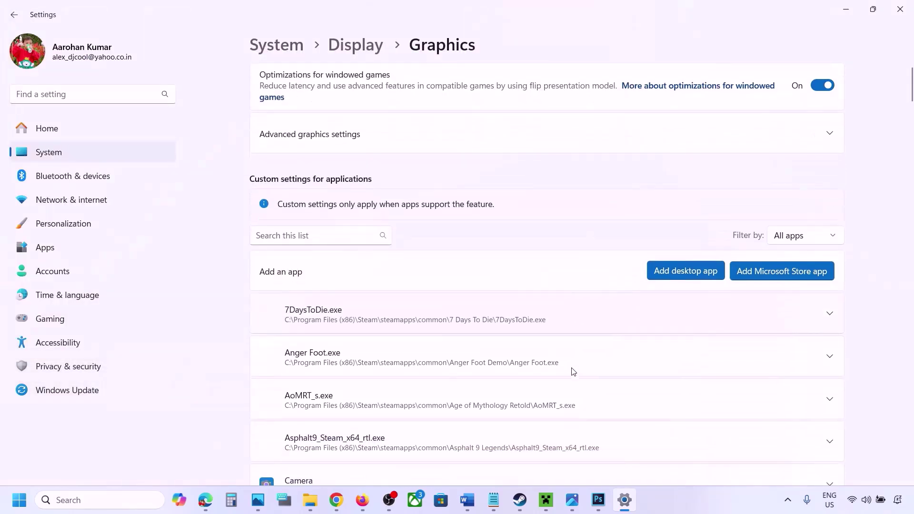
{"action": "scroll", "coordinate": [573, 371], "scroll_direction": "down", "scroll_amount": 4}
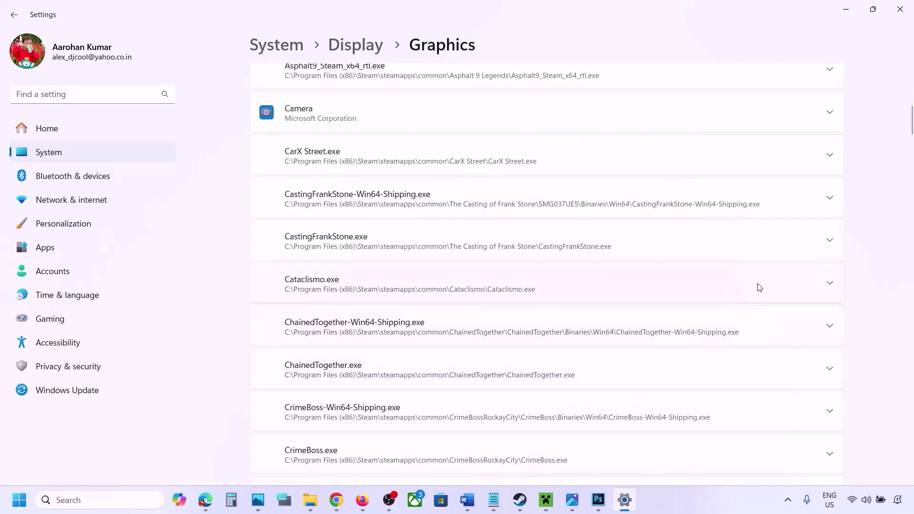
{"action": "left_click", "coordinate": [830, 329]}
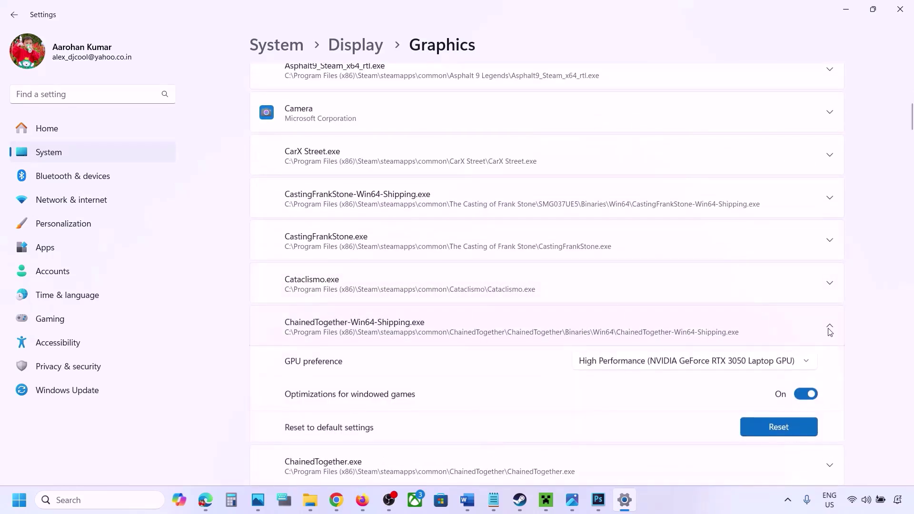
{"action": "left_click", "coordinate": [774, 365]}
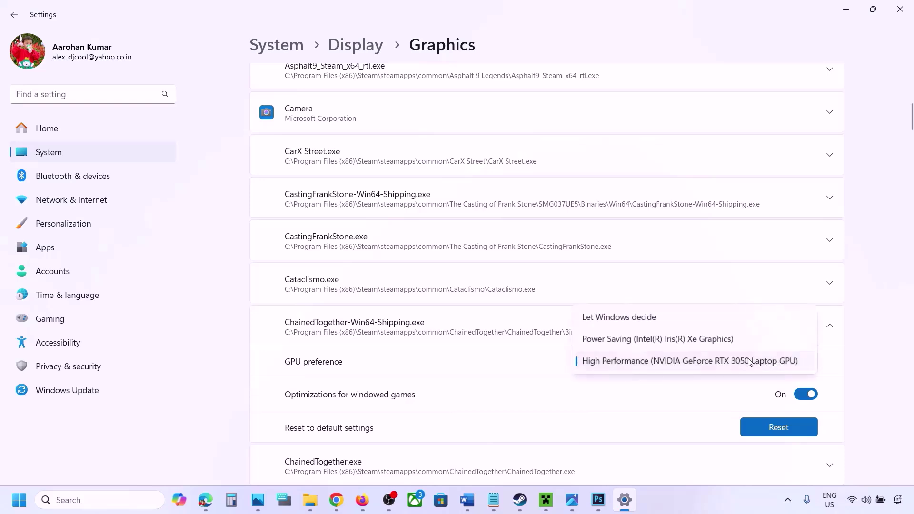
{"action": "left_click", "coordinate": [723, 362]}
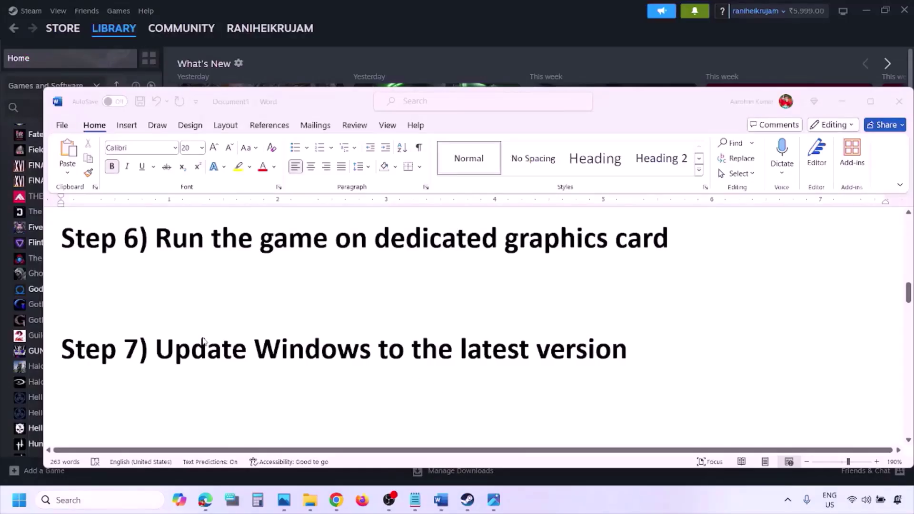
Highlight the Step 7 heading in the Word document, and check for updates in the Windows Update settings.
{"action": "left_click", "coordinate": [203, 341]}
{"action": "left_click_drag", "start_coordinate": [156, 349], "coordinate": [616, 354]}
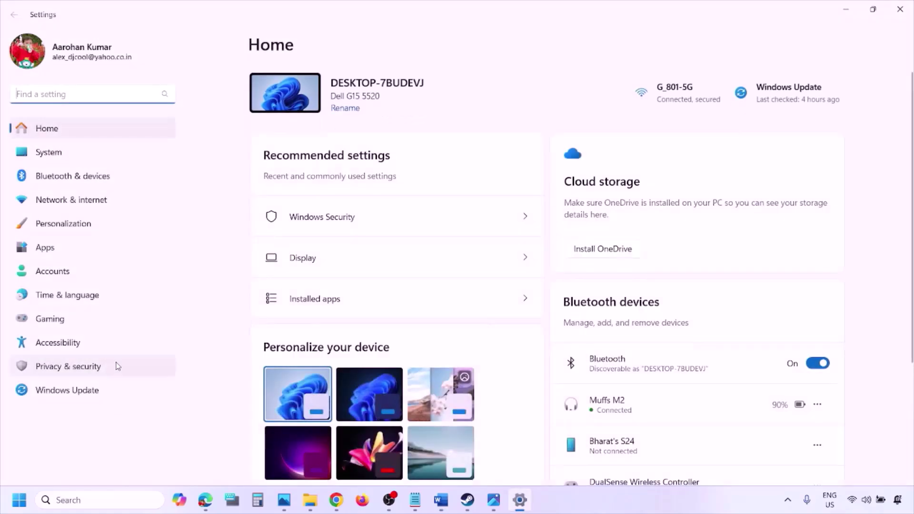
{"action": "left_click", "coordinate": [78, 395]}
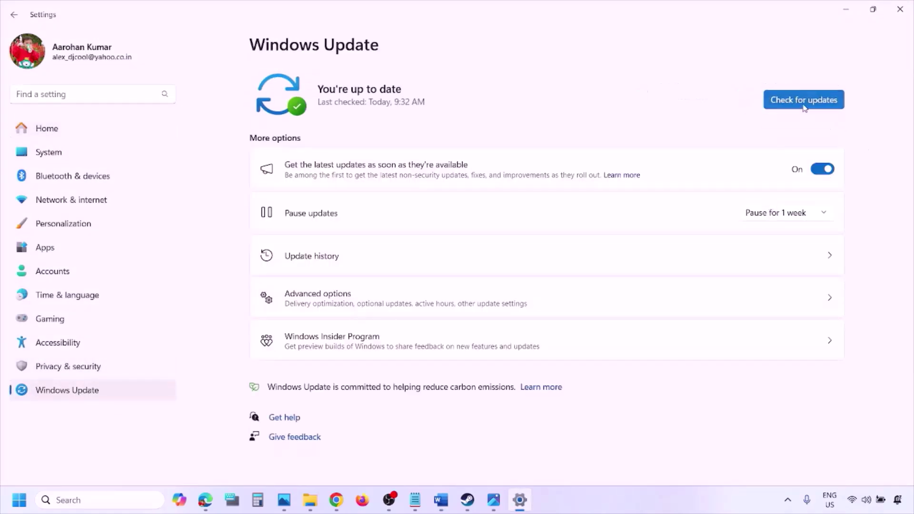
{"action": "left_click", "coordinate": [802, 103]}
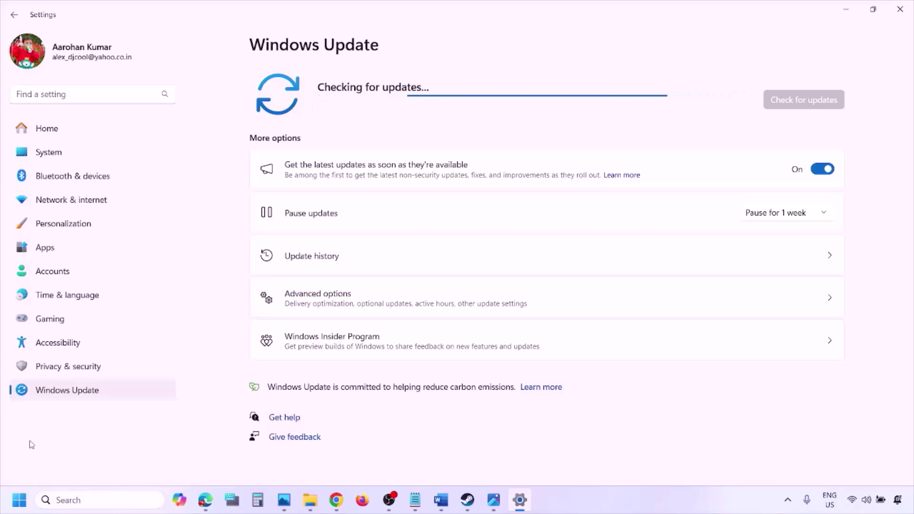
Display the Windows power options, and copy the Step 8 Visual C++ download link from the Word document.
{"action": "left_click", "coordinate": [19, 500]}
{"action": "left_click", "coordinate": [346, 458]}
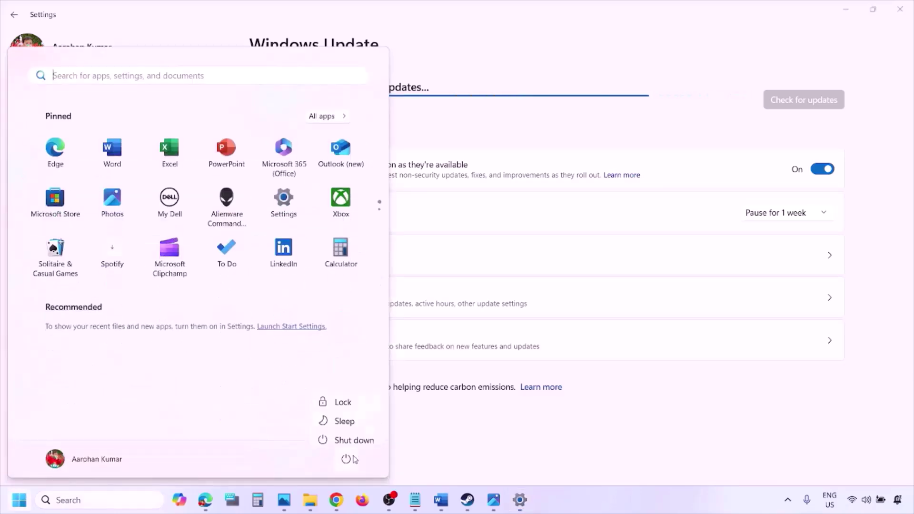
{"action": "left_click", "coordinate": [441, 503]}
{"action": "scroll", "coordinate": [401, 373], "scroll_direction": "down", "scroll_amount": 3}
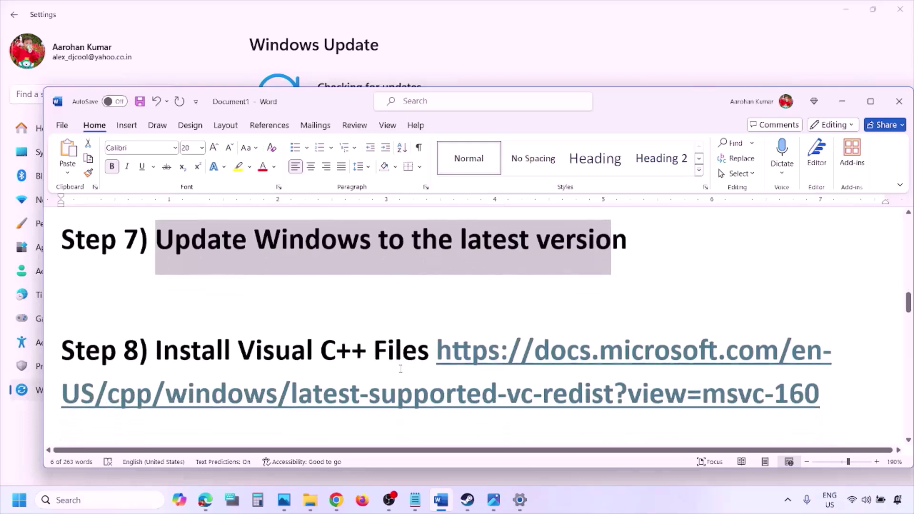
{"action": "left_click_drag", "start_coordinate": [834, 396], "coordinate": [499, 350]}
{"action": "key", "text": "ctrl+c"}
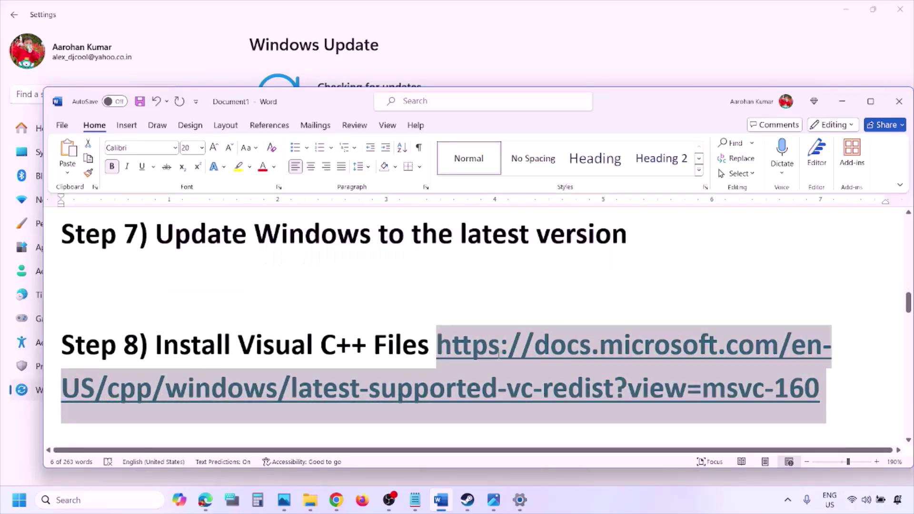
Open a new Chrome window and load the copied Microsoft Visual C++ Redistributable link.
{"action": "right_click", "coordinate": [336, 499]}
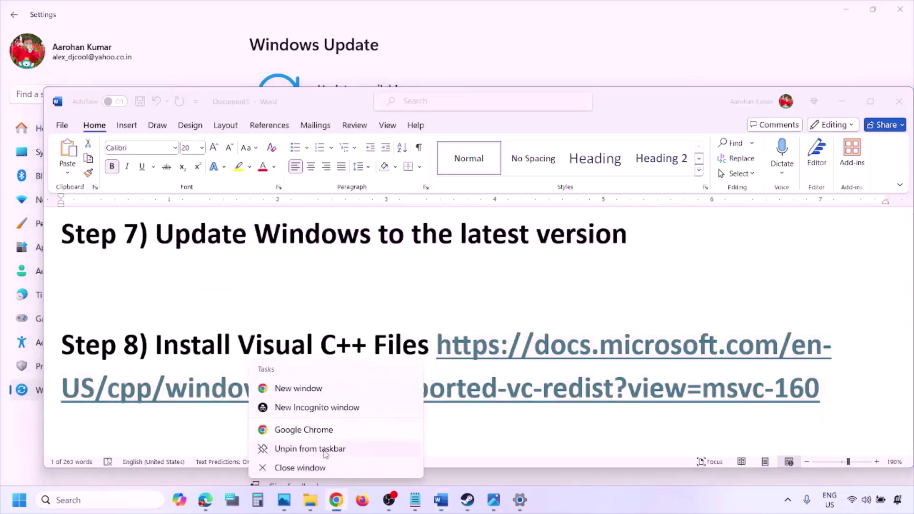
{"action": "left_click", "coordinate": [299, 388]}
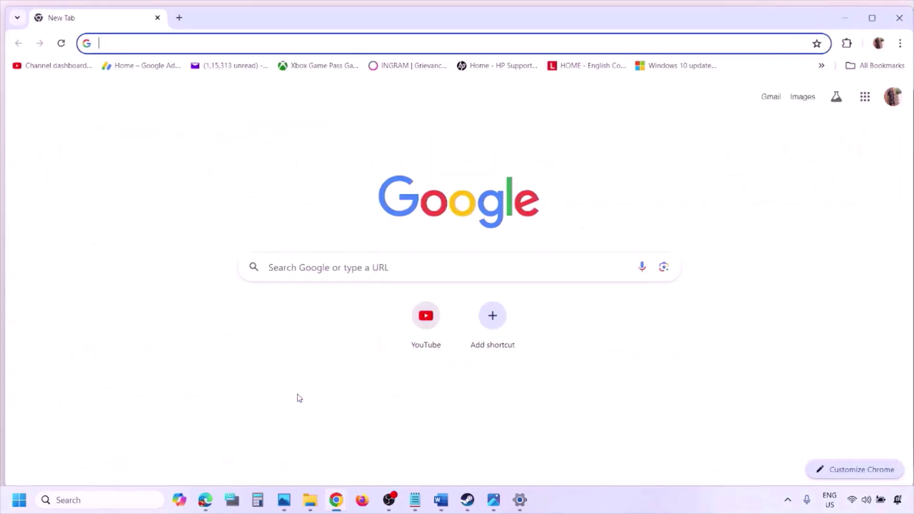
{"action": "key", "text": "ctrl+v"}
{"action": "key", "text": "Return"}
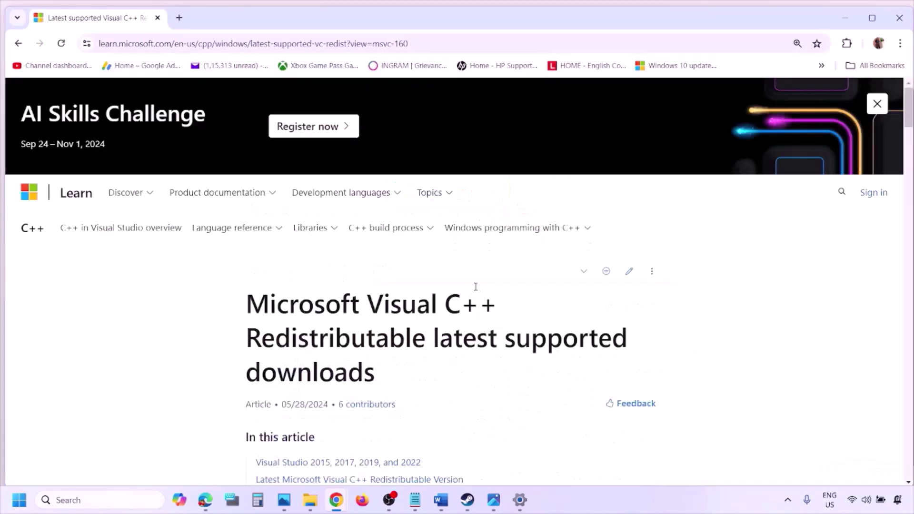
Highlight the "Visual Studio 2015, 2017, 2019, and 2022" heading and the X86 and X64 entries in the download table.
{"action": "scroll", "coordinate": [395, 279], "scroll_direction": "down", "scroll_amount": 4}
{"action": "scroll", "coordinate": [398, 281], "scroll_direction": "down", "scroll_amount": 6}
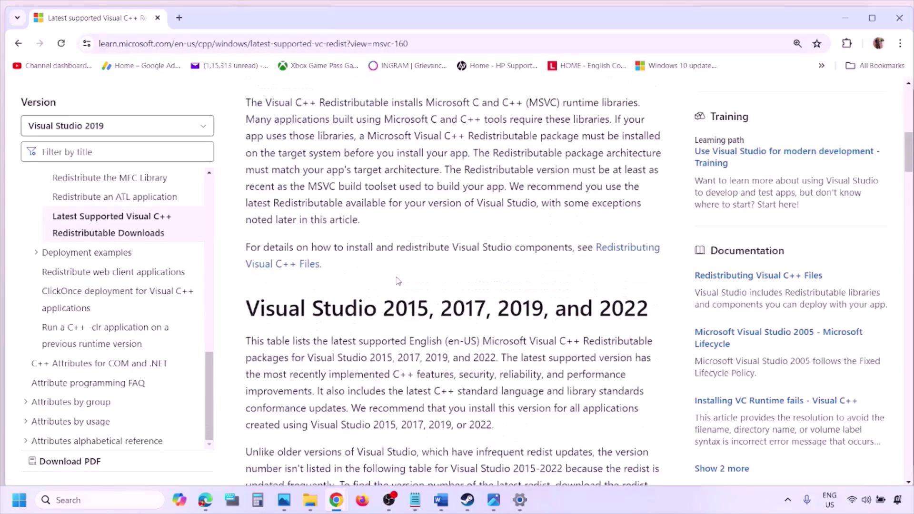
{"action": "left_click_drag", "start_coordinate": [294, 260], "coordinate": [618, 257]}
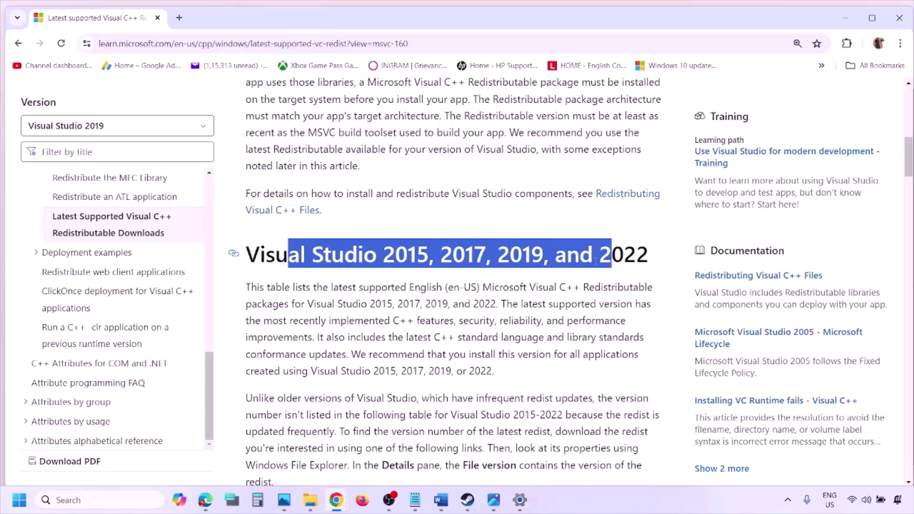
{"action": "scroll", "coordinate": [401, 342], "scroll_direction": "down", "scroll_amount": 5}
{"action": "scroll", "coordinate": [401, 343], "scroll_direction": "down", "scroll_amount": 4}
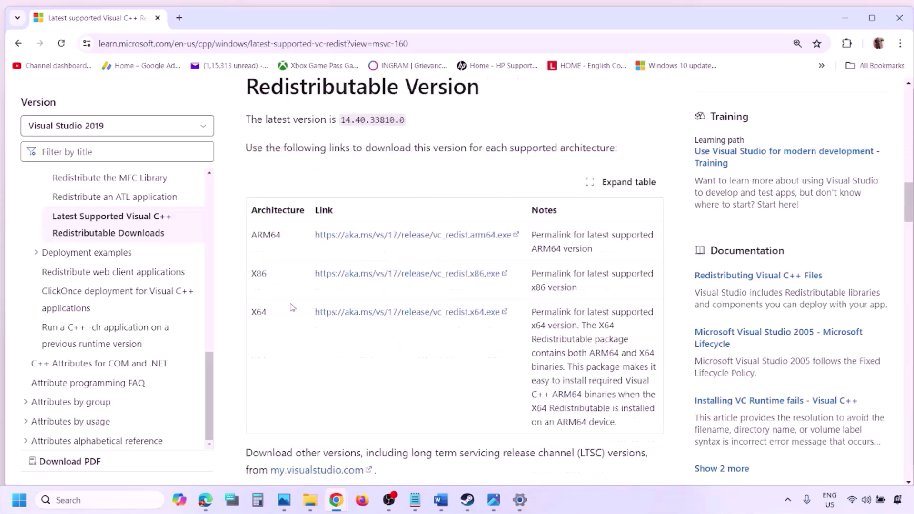
{"action": "double_click", "coordinate": [257, 274]}
{"action": "double_click", "coordinate": [259, 312]}
Download vc_redist.x86.exe, run it, and start the repair of the x86 Redistributable.
{"action": "left_click_drag", "start_coordinate": [252, 274], "coordinate": [449, 284]}
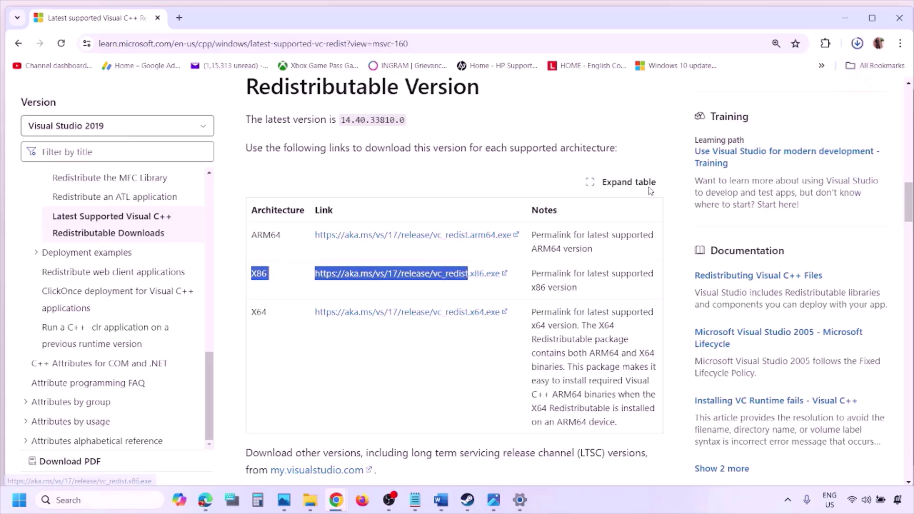
{"action": "left_click", "coordinate": [756, 75]}
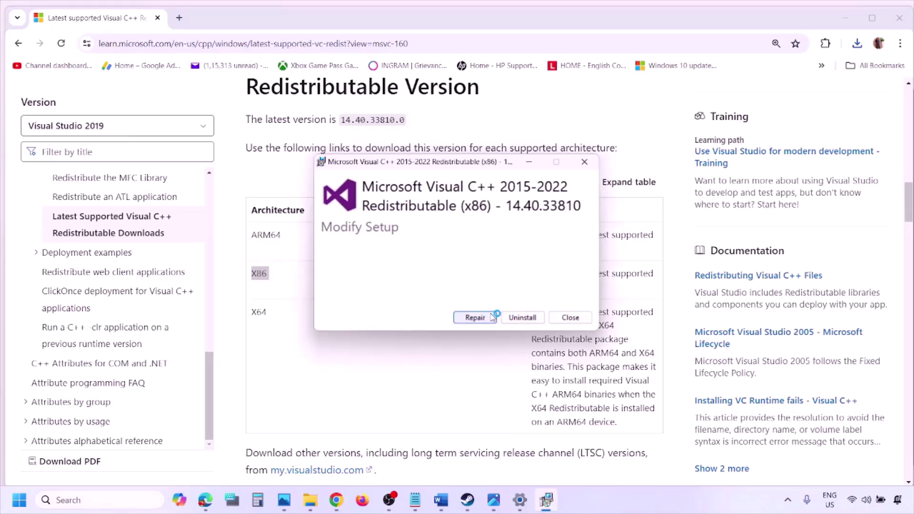
{"action": "left_click", "coordinate": [476, 317]}
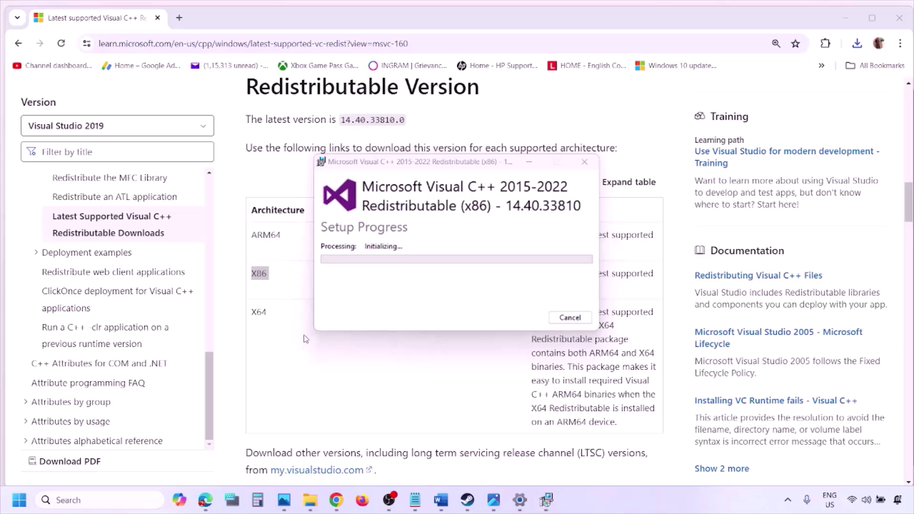
Download vc_redist.x64.exe, run it, and start the repair of the x64 Redistributable.
{"action": "double_click", "coordinate": [257, 313]}
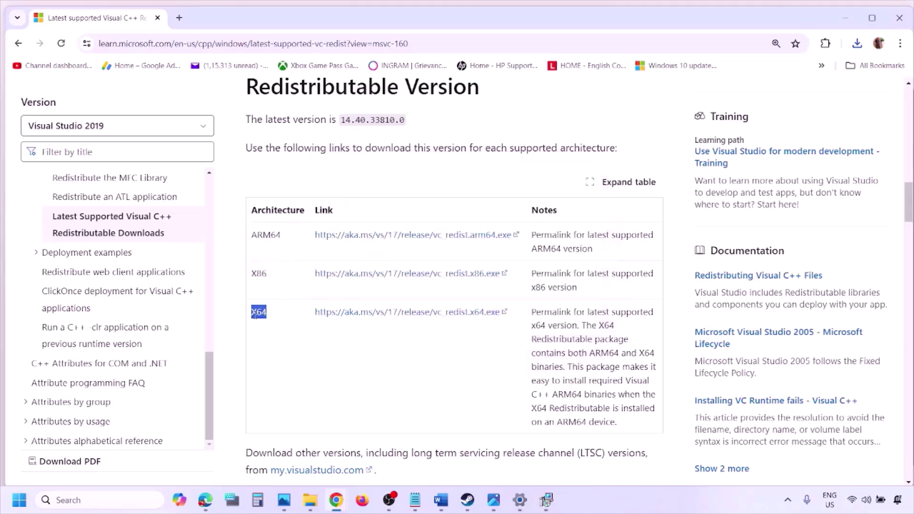
{"action": "left_click", "coordinate": [415, 318]}
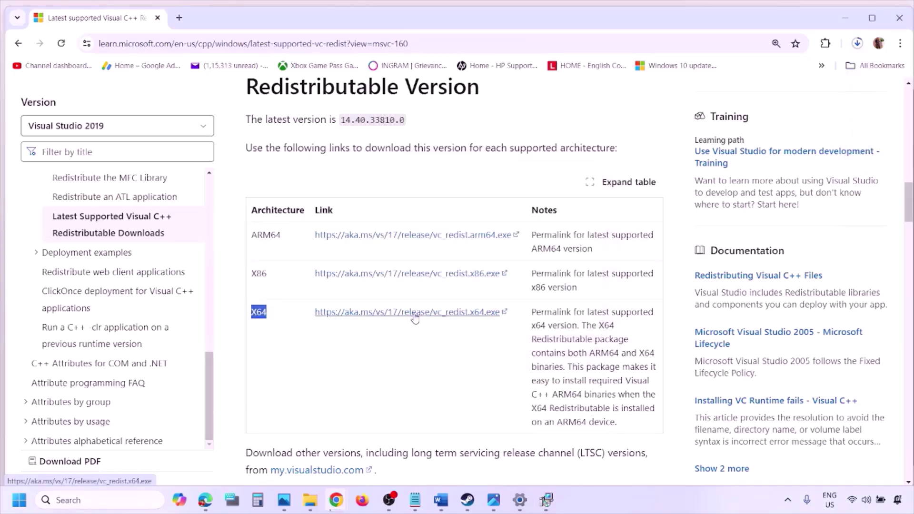
{"action": "left_click", "coordinate": [546, 499]}
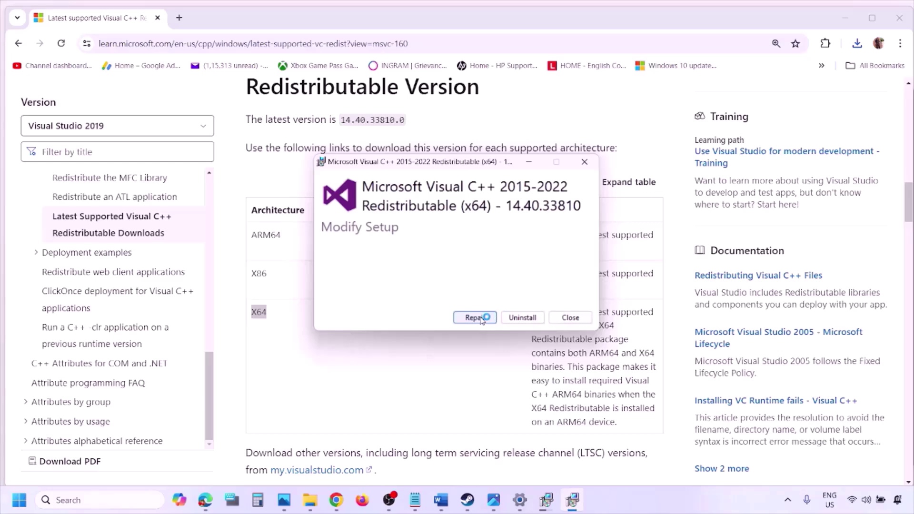
{"action": "left_click", "coordinate": [481, 318]}
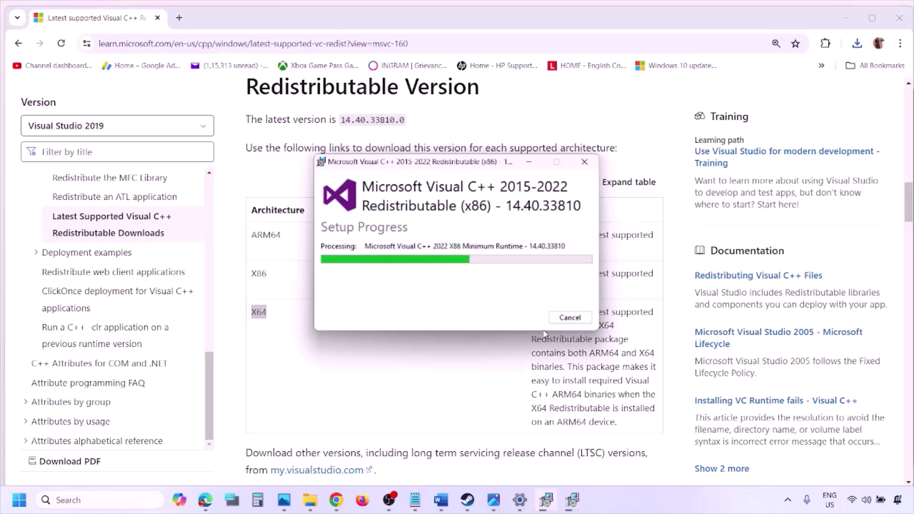
Place the x86 and x64 setup windows side by side, and return to the Redistributable web page.
{"action": "left_click_drag", "start_coordinate": [503, 160], "coordinate": [291, 202]}
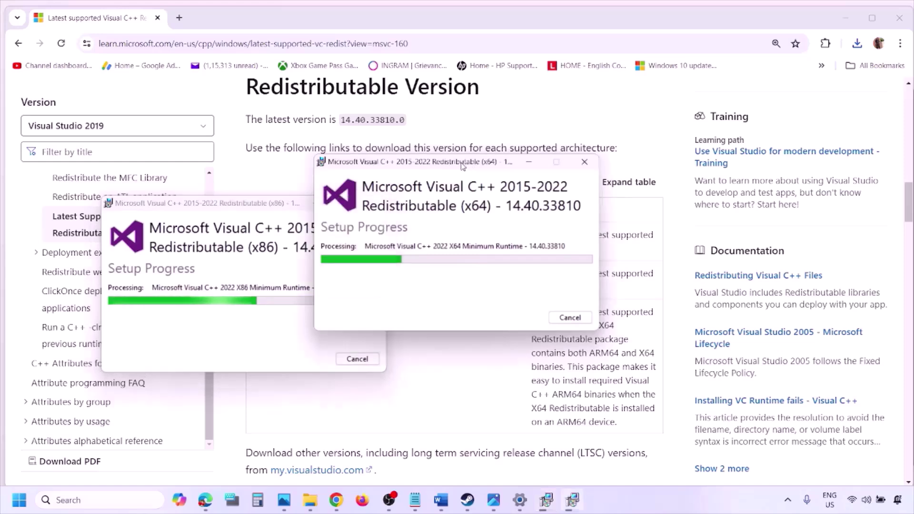
{"action": "left_click_drag", "start_coordinate": [462, 164], "coordinate": [579, 216]}
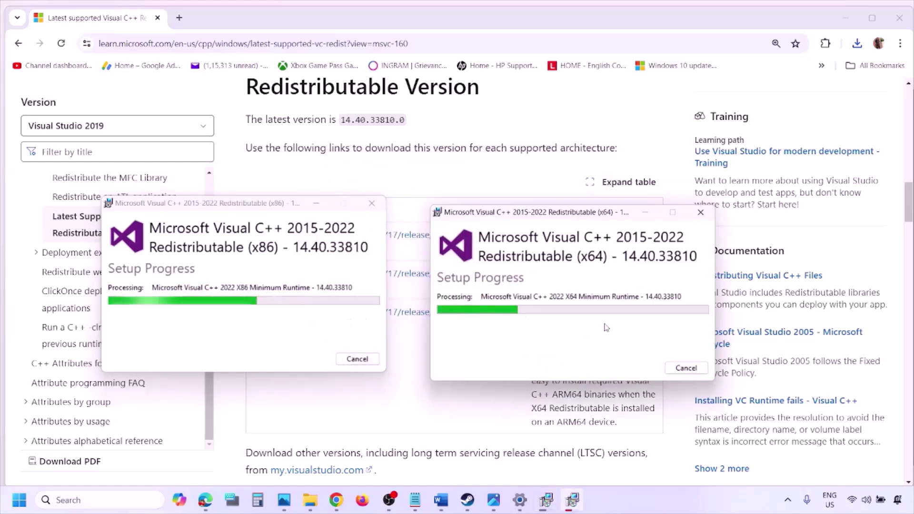
{"action": "left_click", "coordinate": [401, 411]}
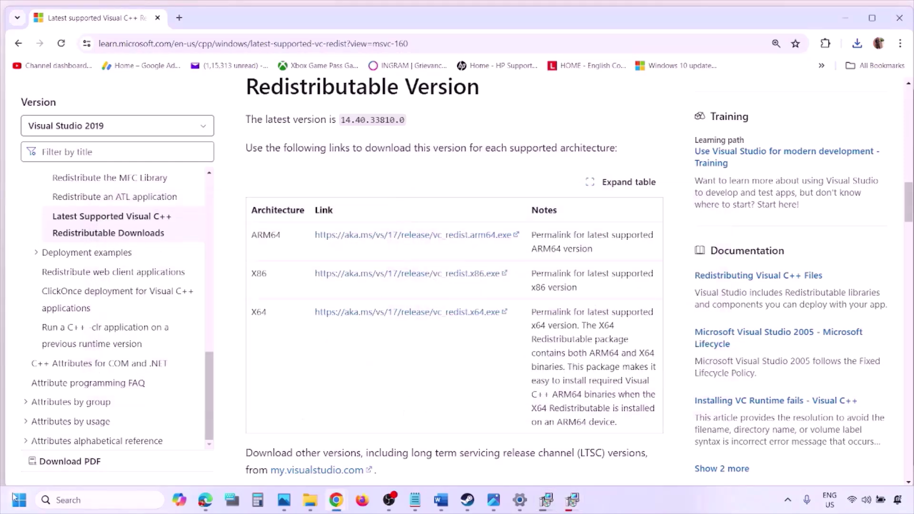
Show where the Restart option is in the Windows power options, and dismiss them without restarting.
{"action": "left_click", "coordinate": [17, 500]}
{"action": "left_click", "coordinate": [346, 459]}
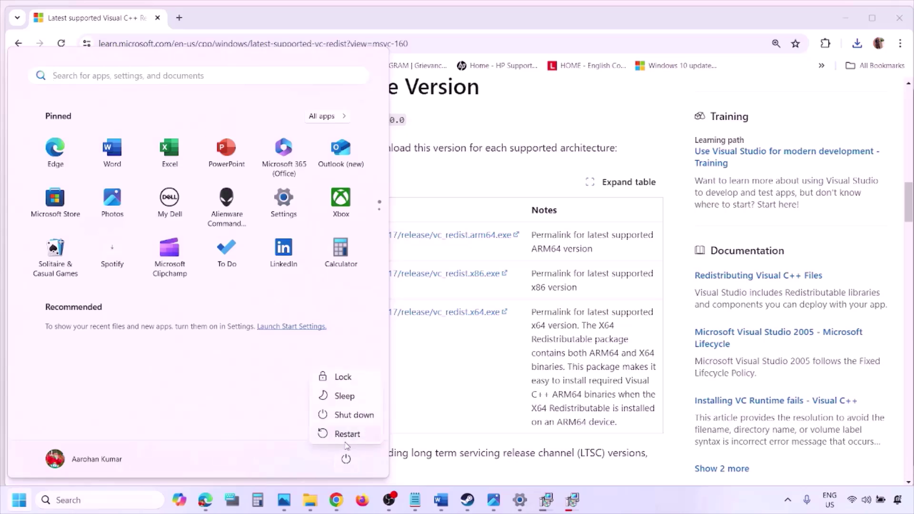
{"action": "left_click", "coordinate": [471, 405]}
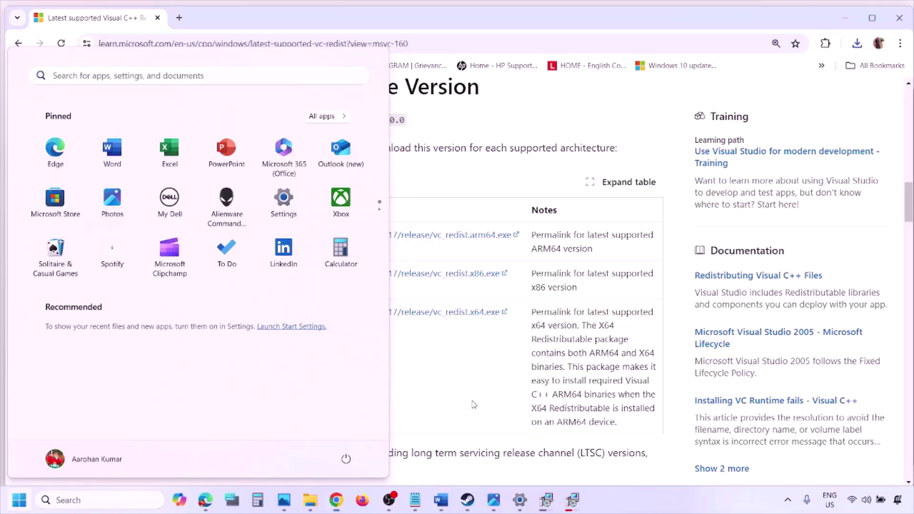
Switch to the Word document, go to Step 9 and maximize the window.
{"action": "left_click", "coordinate": [440, 500]}
{"action": "scroll", "coordinate": [392, 322], "scroll_direction": "down", "scroll_amount": 3}
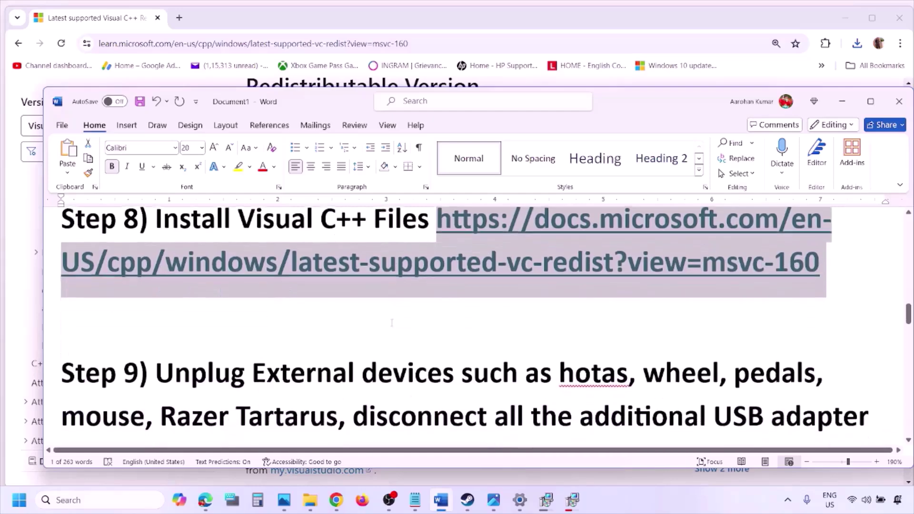
{"action": "scroll", "coordinate": [392, 322], "scroll_direction": "down", "scroll_amount": 3}
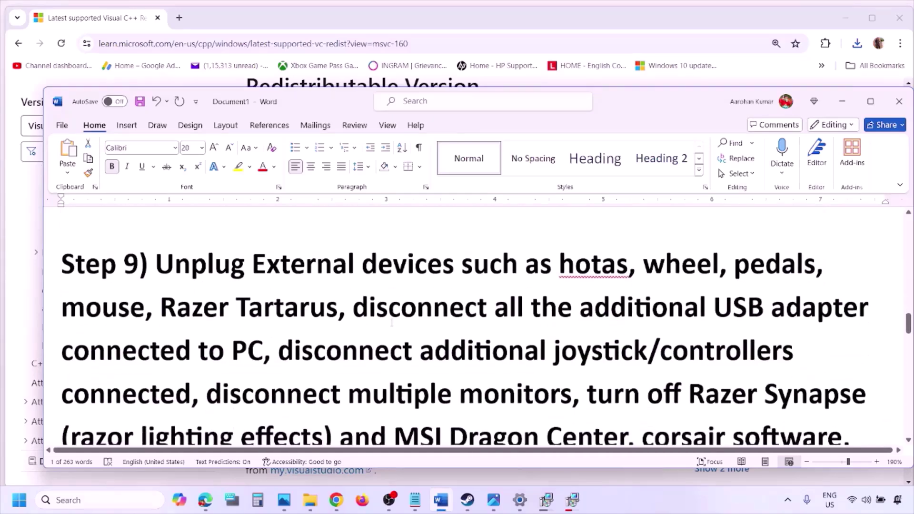
{"action": "left_click", "coordinate": [872, 102]}
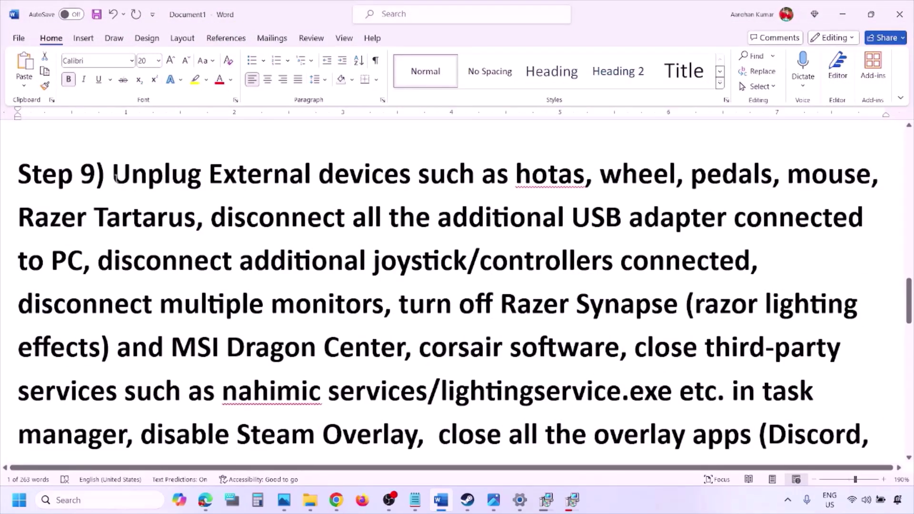
Highlight in turn the Step 9 advice on unplugging external devices, disconnecting additional joystick/controllers and disconnecting multiple monitors.
{"action": "left_click_drag", "start_coordinate": [112, 179], "coordinate": [677, 217]}
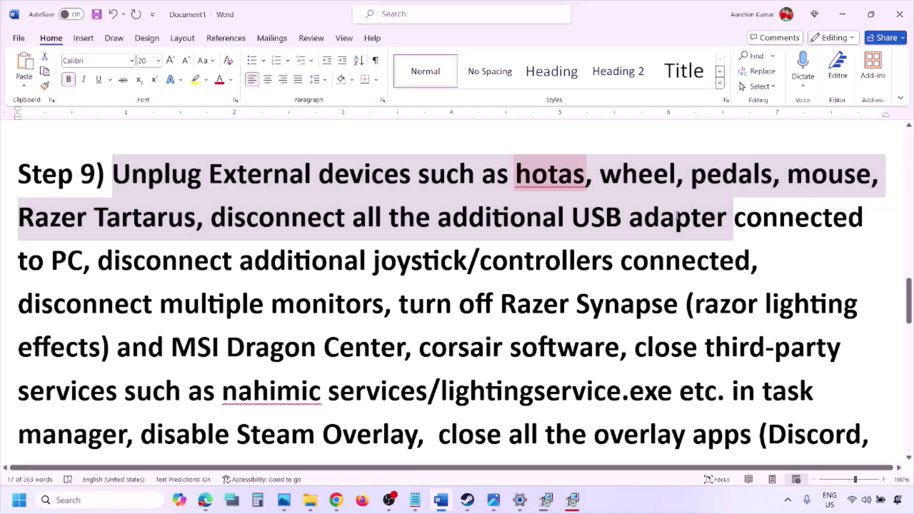
{"action": "left_click", "coordinate": [236, 264]}
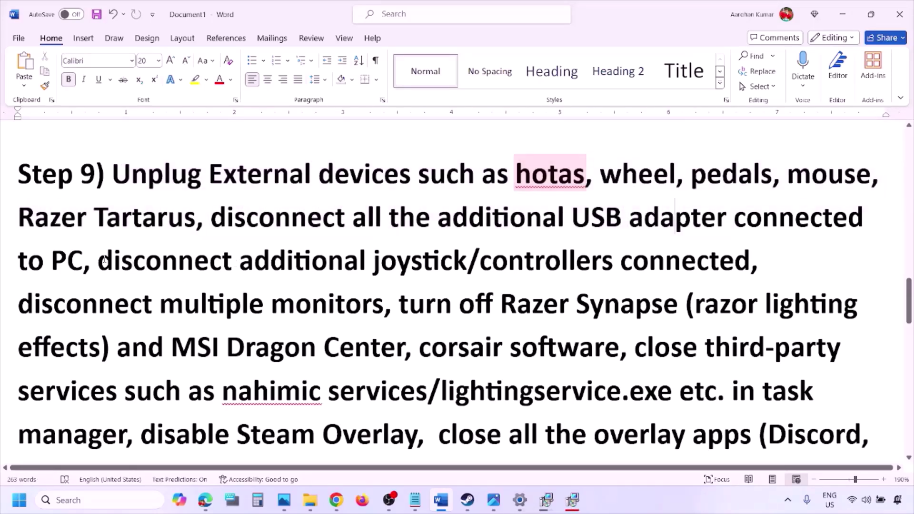
{"action": "left_click_drag", "start_coordinate": [104, 261], "coordinate": [635, 272]}
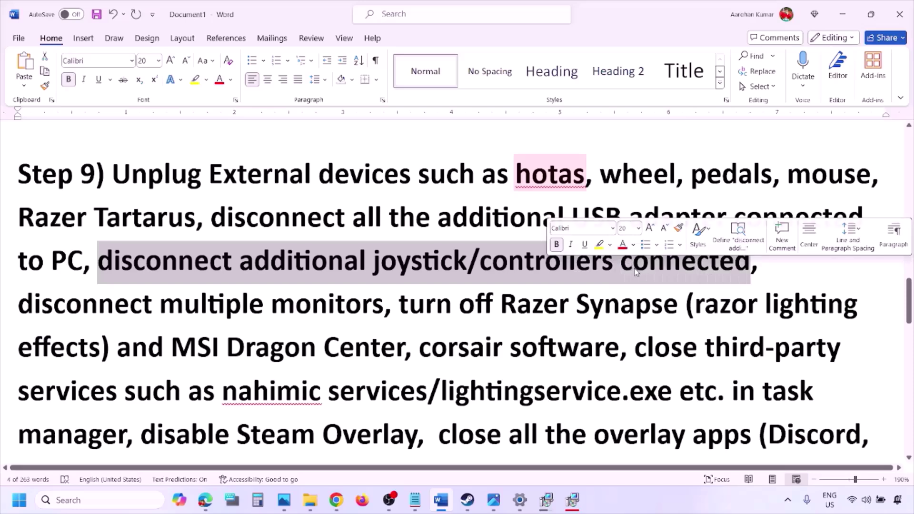
{"action": "left_click", "coordinate": [603, 291]}
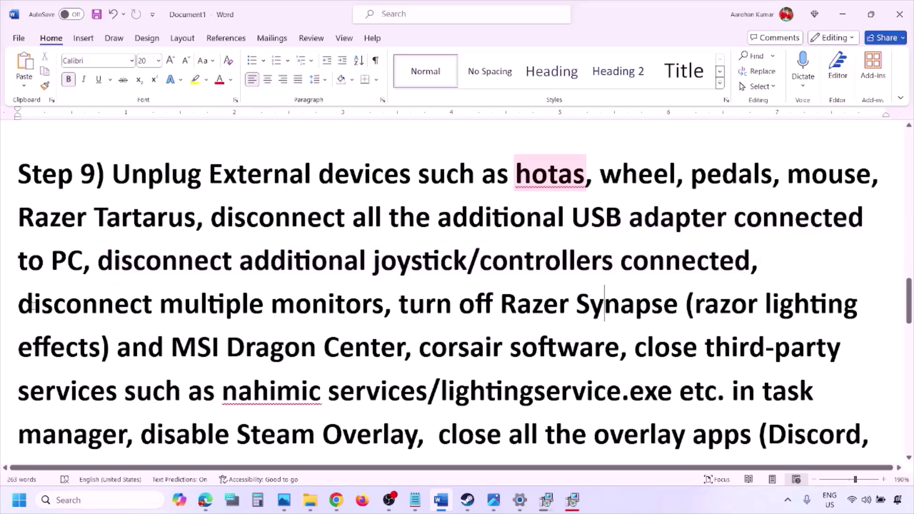
{"action": "left_click_drag", "start_coordinate": [31, 307], "coordinate": [383, 308]}
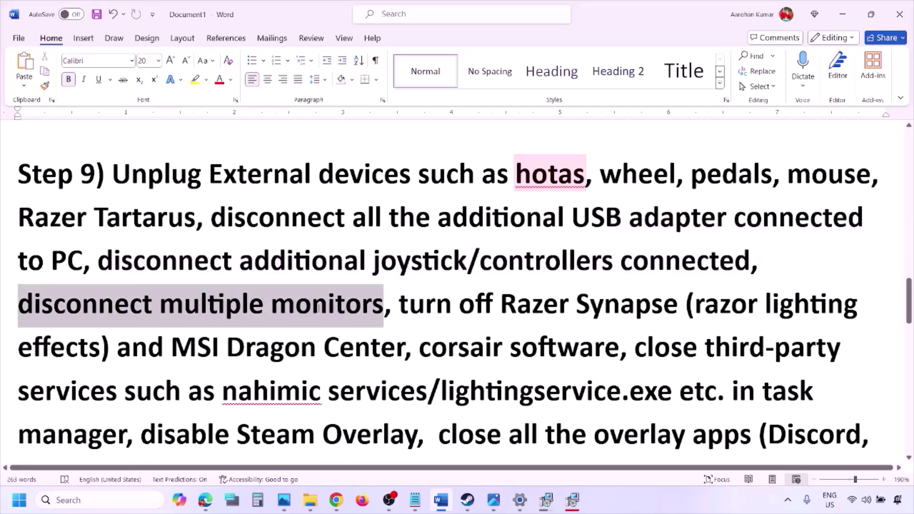
Highlight the Step 9 advice on turning off Razer Synapse, MSI Dragon Center and third-party services, and on disabling Steam Overlay.
{"action": "scroll", "coordinate": [402, 250], "scroll_direction": "down", "scroll_amount": 1}
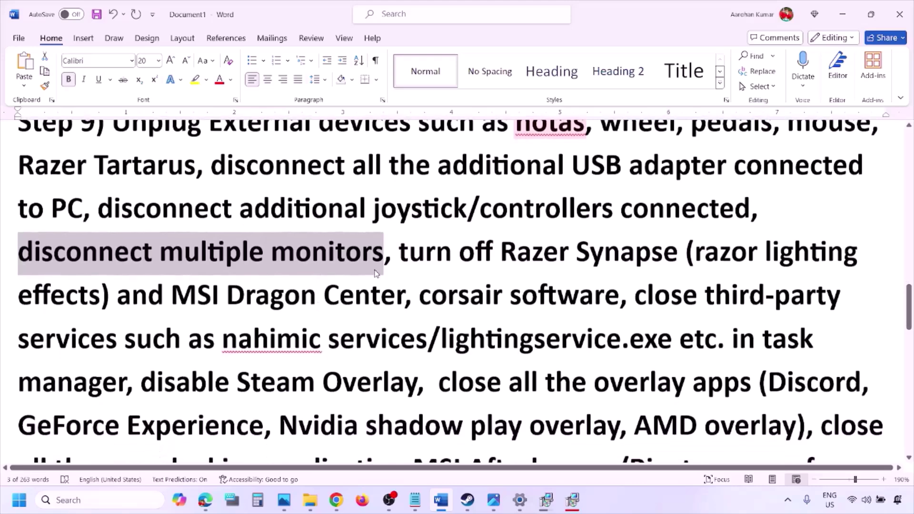
{"action": "left_click_drag", "start_coordinate": [402, 249], "coordinate": [126, 383]}
{"action": "scroll", "coordinate": [179, 324], "scroll_direction": "down", "scroll_amount": 1}
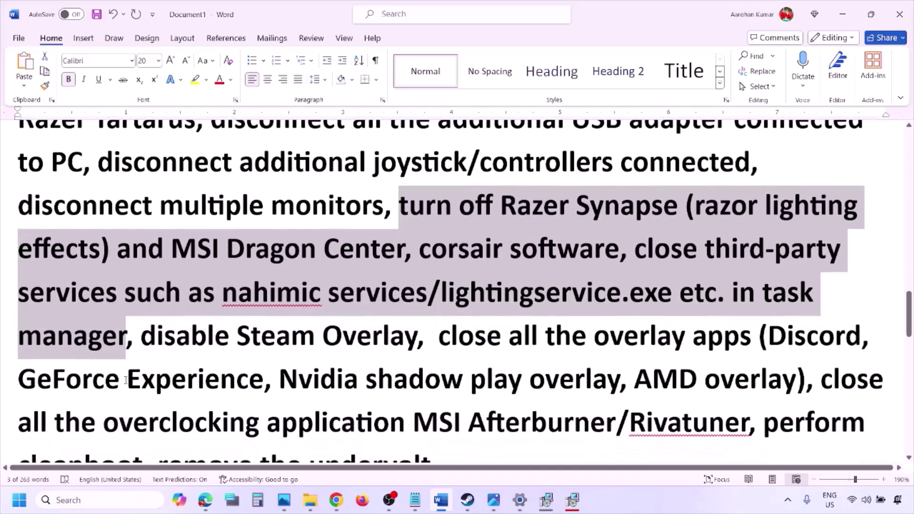
{"action": "left_click_drag", "start_coordinate": [141, 330], "coordinate": [421, 330]}
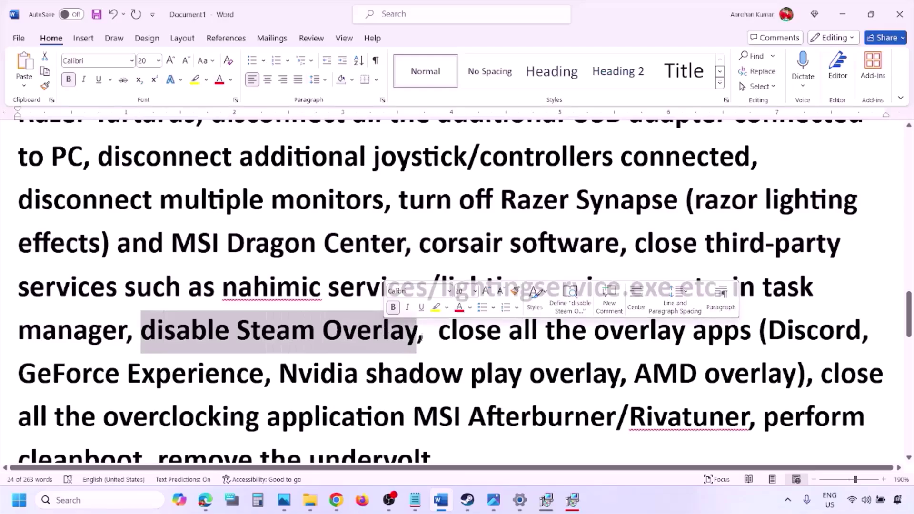
Switch to the Steam library screenshot 0.png in Photos, zoom in to 110%, and zoom back out to 100%.
{"action": "left_click", "coordinate": [632, 505]}
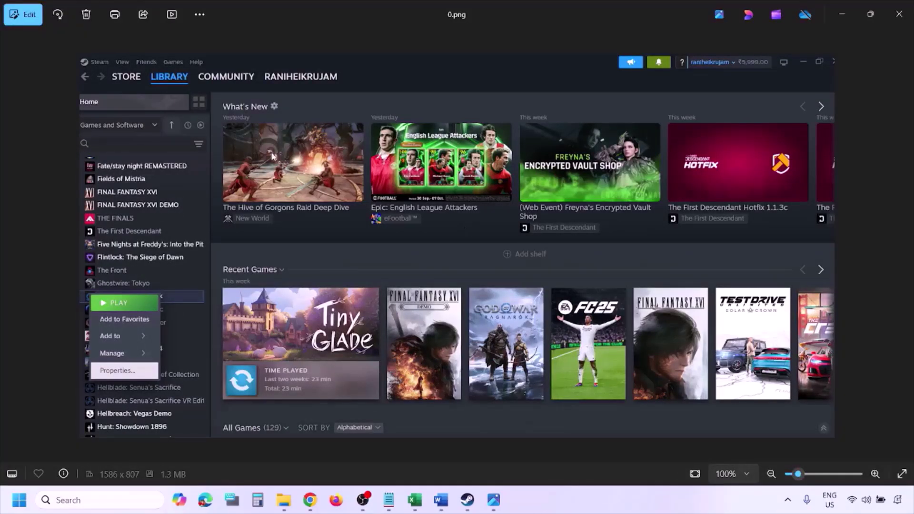
{"action": "key", "text": "ctrl+plus"}
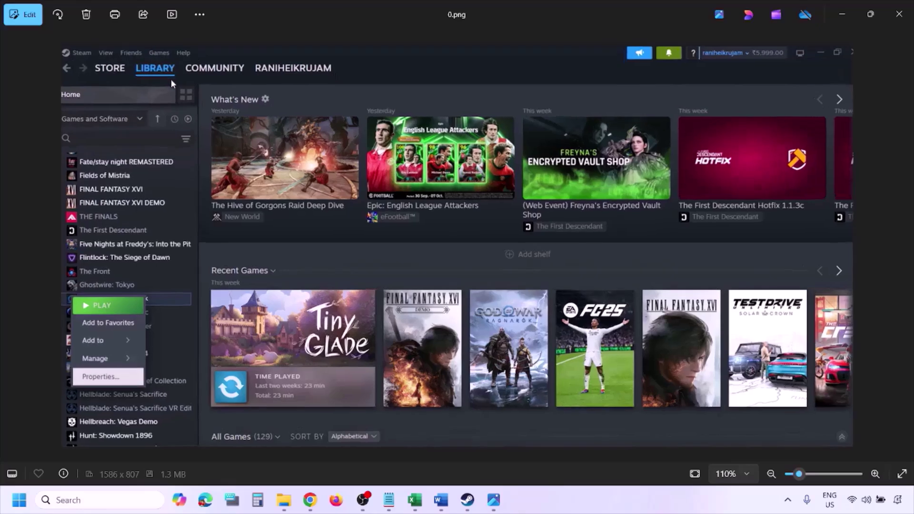
{"action": "key", "text": "ctrl+minus"}
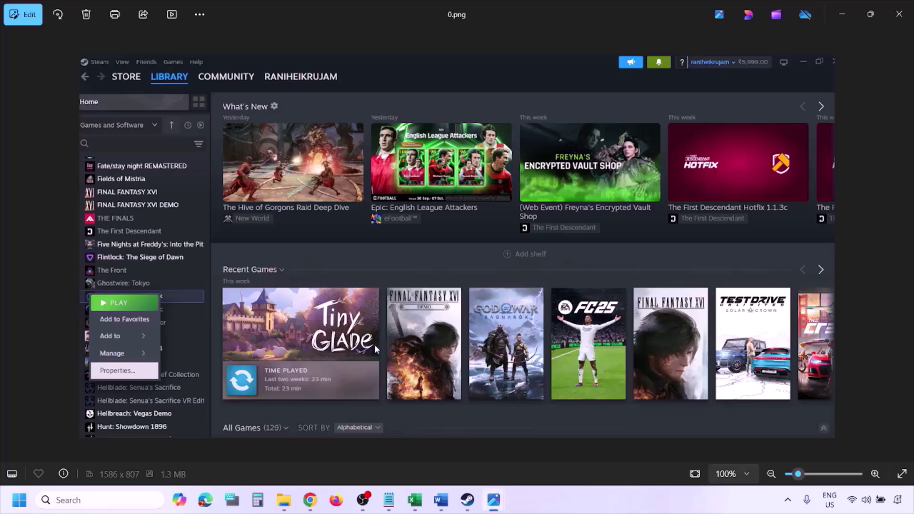
View the next Steam screenshot in Photos and the end of Step 9 in the Word document.
{"action": "key", "text": "Right"}
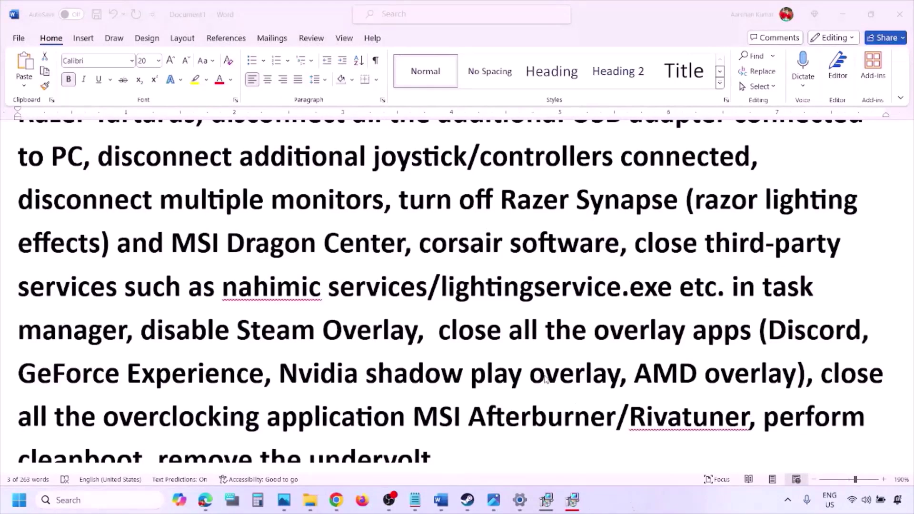
{"action": "scroll", "coordinate": [545, 378], "scroll_direction": "down", "scroll_amount": 3}
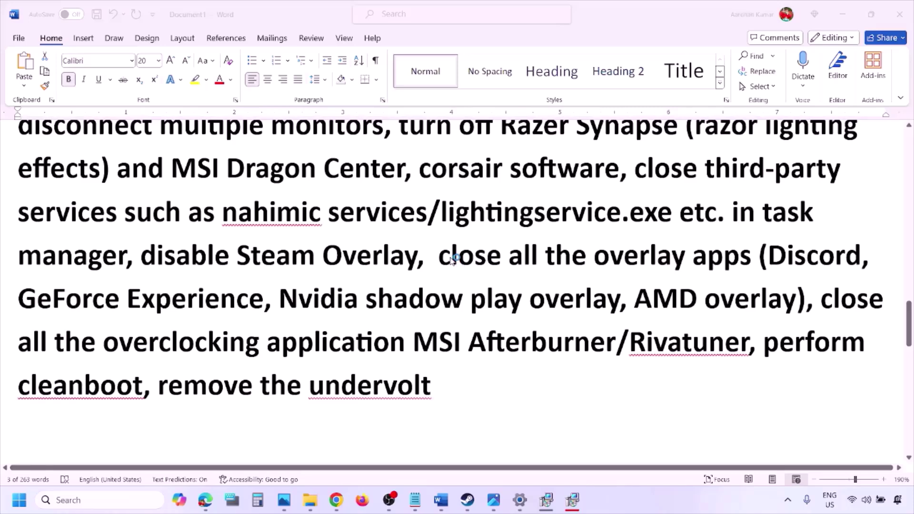
Switch to Discord's Game Overlay settings and turn off the in-game overlay there and in GeForce Experience's general settings.
{"action": "key", "text": "alt+Tab"}
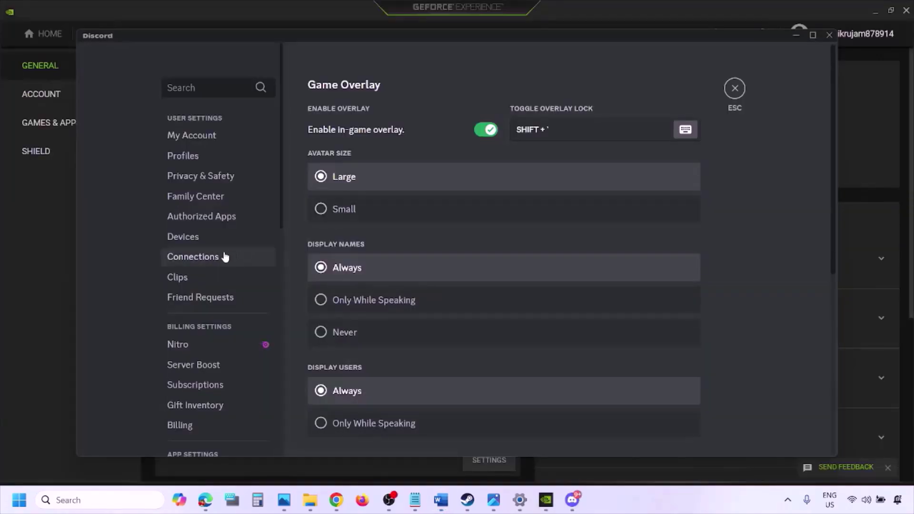
{"action": "scroll", "coordinate": [224, 257], "scroll_direction": "down", "scroll_amount": 10}
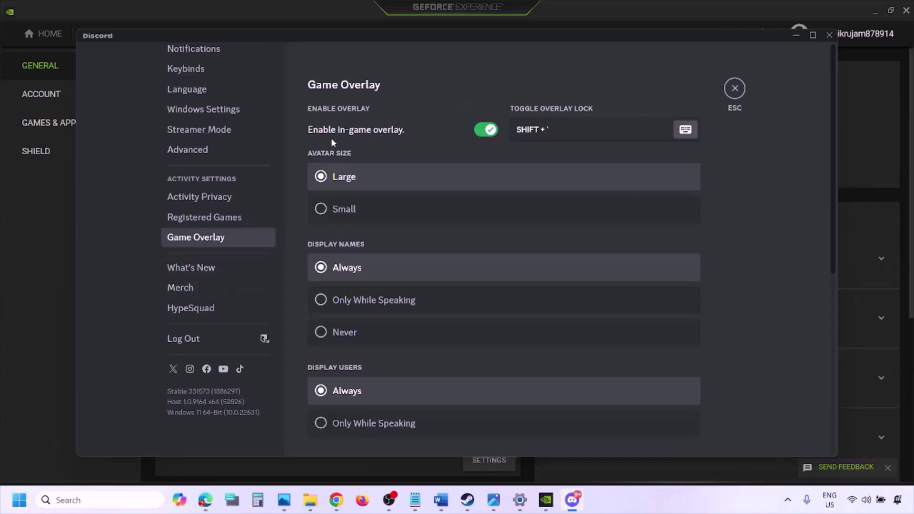
{"action": "left_click", "coordinate": [484, 129]}
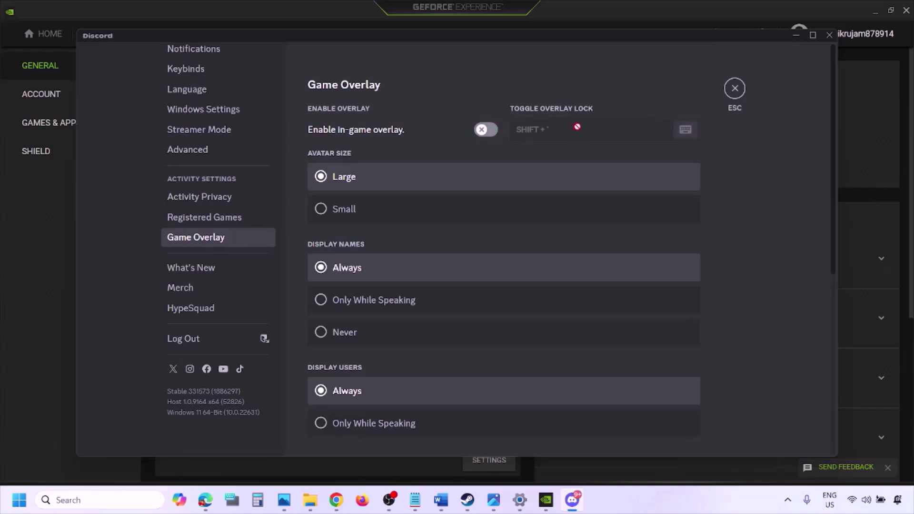
{"action": "left_click", "coordinate": [547, 501]}
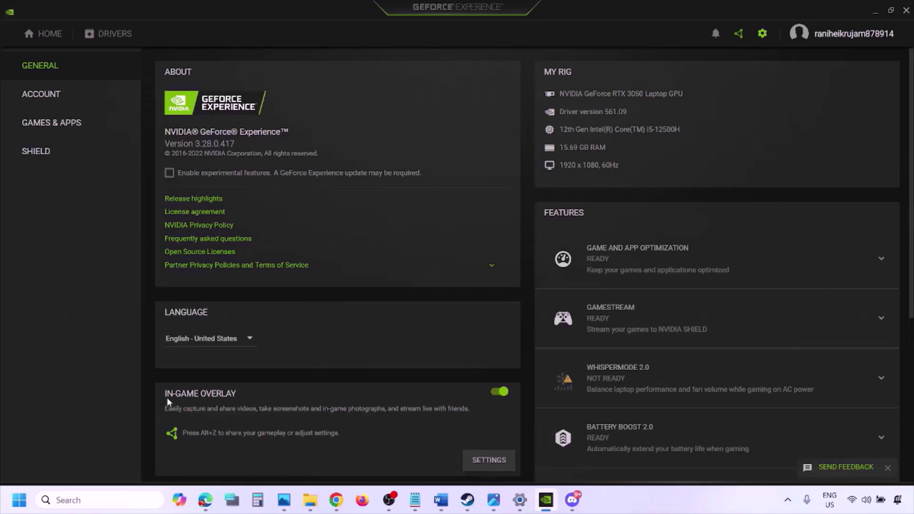
{"action": "left_click", "coordinate": [498, 393]}
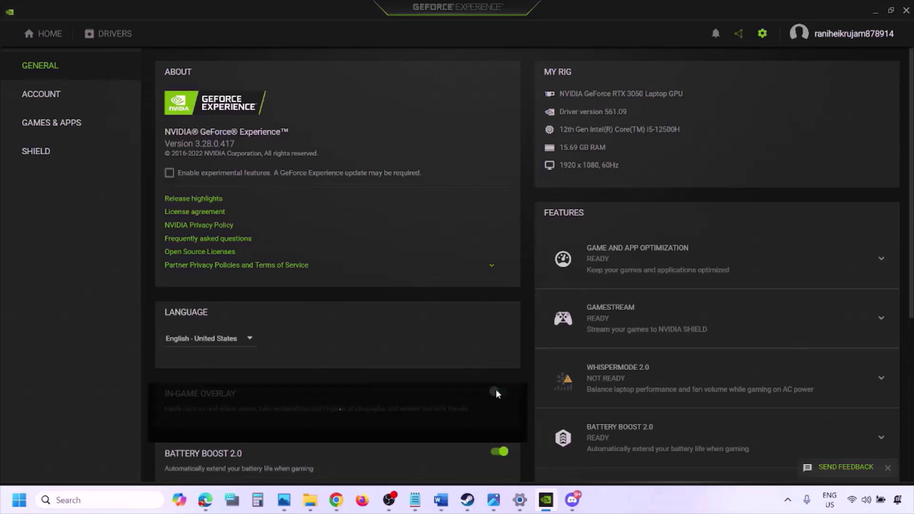
Return to the Word document and highlight "close all the overlay apps" in Step 9.
{"action": "left_click", "coordinate": [439, 503]}
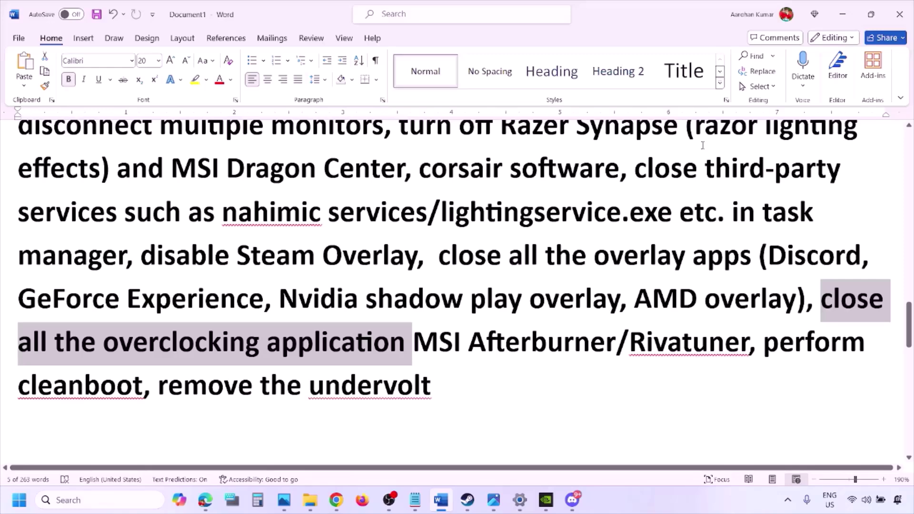
{"action": "scroll", "coordinate": [654, 192], "scroll_direction": "up", "scroll_amount": 2}
{"action": "scroll", "coordinate": [496, 269], "scroll_direction": "down", "scroll_amount": 1}
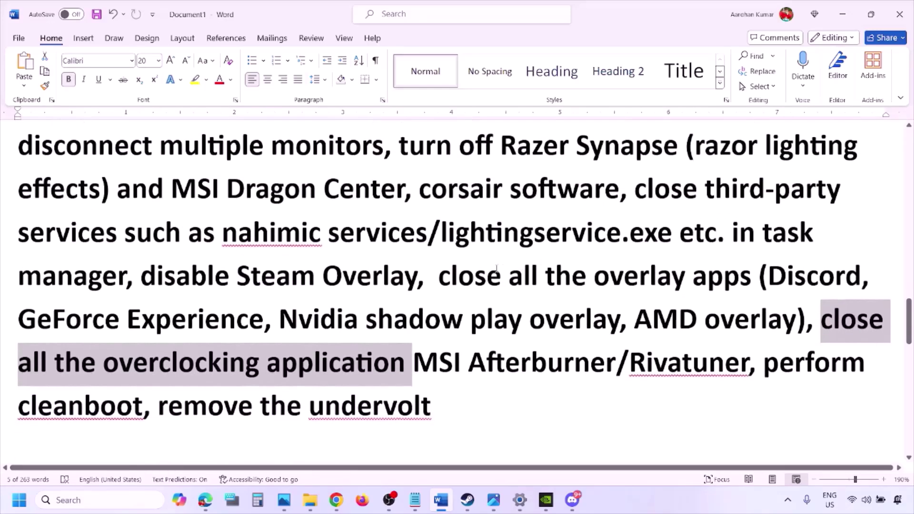
{"action": "left_click_drag", "start_coordinate": [451, 278], "coordinate": [714, 286]}
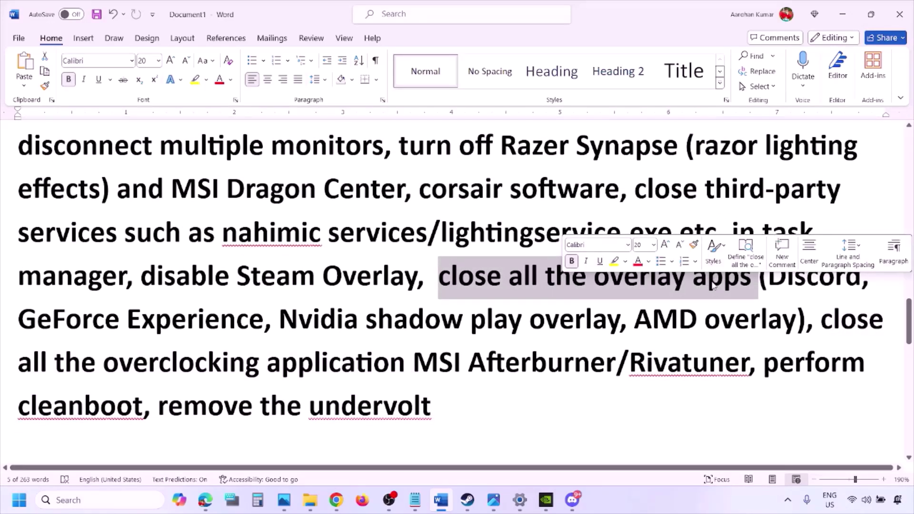
{"action": "left_click", "coordinate": [502, 282]}
{"action": "left_click_drag", "start_coordinate": [442, 277], "coordinate": [757, 285]}
Quit the background apps Discord, NVIDIA GeForce Experience and G HUB from the system tray.
{"action": "left_click", "coordinate": [787, 500]}
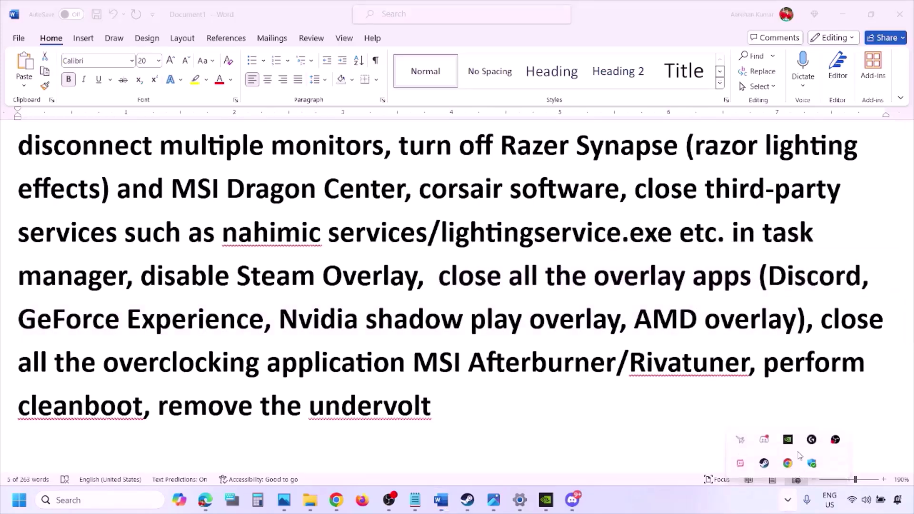
{"action": "right_click", "coordinate": [765, 442]}
{"action": "left_click", "coordinate": [809, 430]}
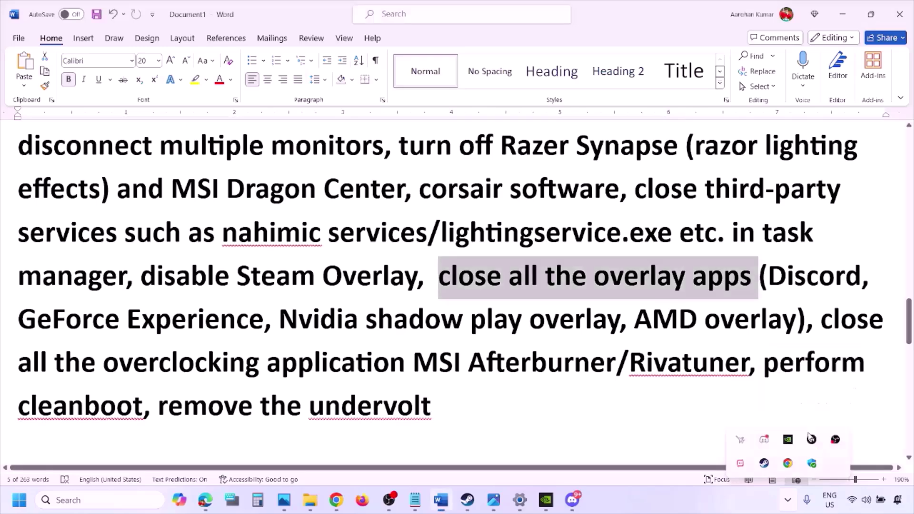
{"action": "right_click", "coordinate": [763, 442]}
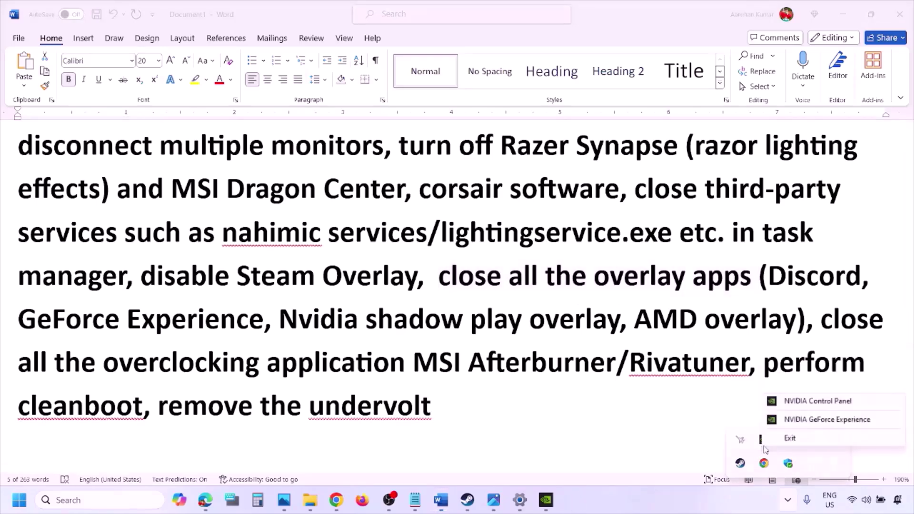
{"action": "left_click", "coordinate": [790, 435]}
{"action": "right_click", "coordinate": [765, 441]}
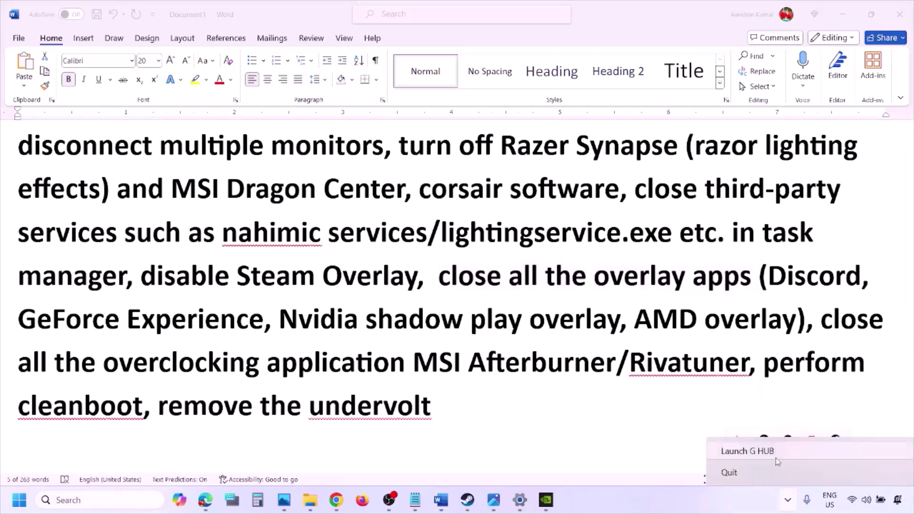
Highlight "close all the overlay apps" again and quit the pink-icon background app from the system tray.
{"action": "left_click_drag", "start_coordinate": [438, 277], "coordinate": [758, 292]}
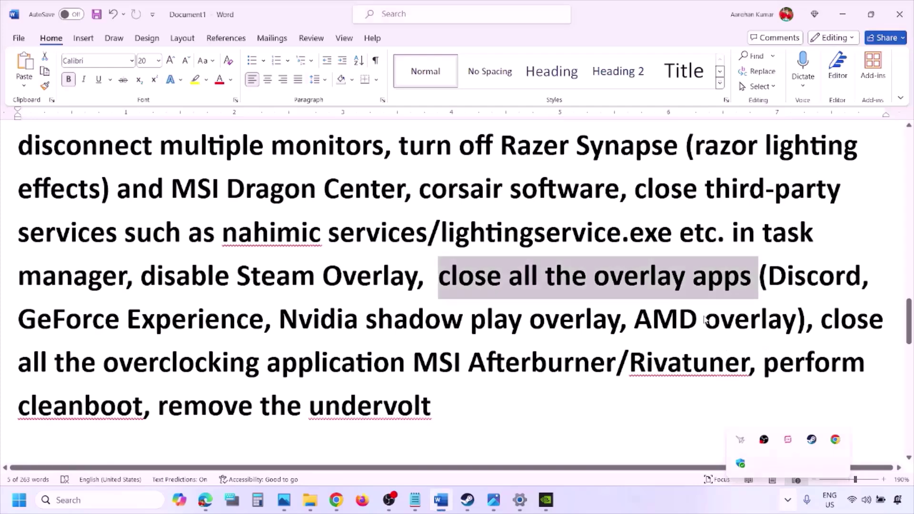
{"action": "left_click", "coordinate": [788, 500]}
{"action": "right_click", "coordinate": [787, 440]}
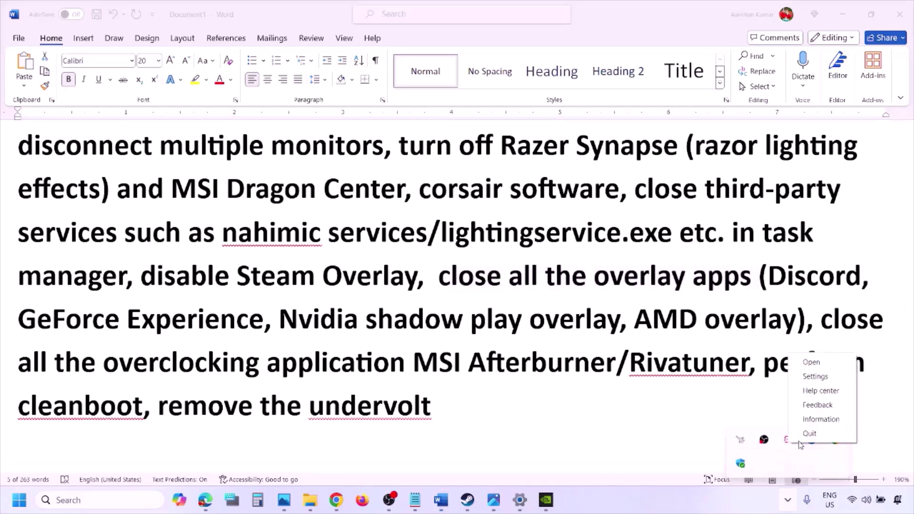
{"action": "left_click", "coordinate": [809, 435]}
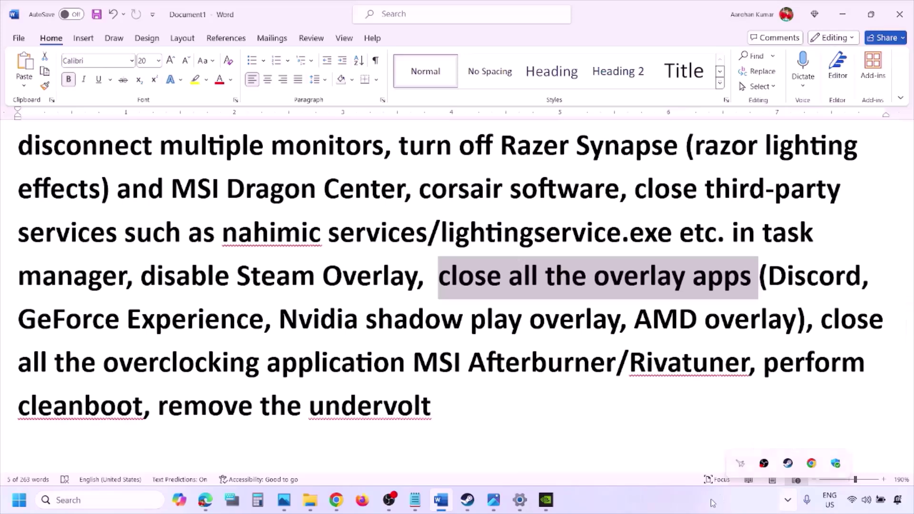
Highlight "close all the overclocking application" in Step 9 and close MSI Afterburner from the system tray.
{"action": "left_click", "coordinate": [826, 323]}
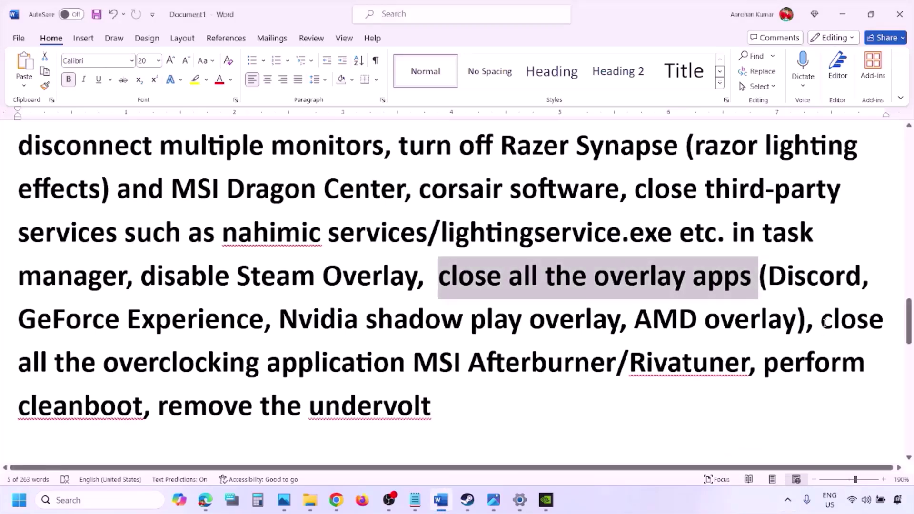
{"action": "left_click_drag", "start_coordinate": [822, 323], "coordinate": [438, 363]}
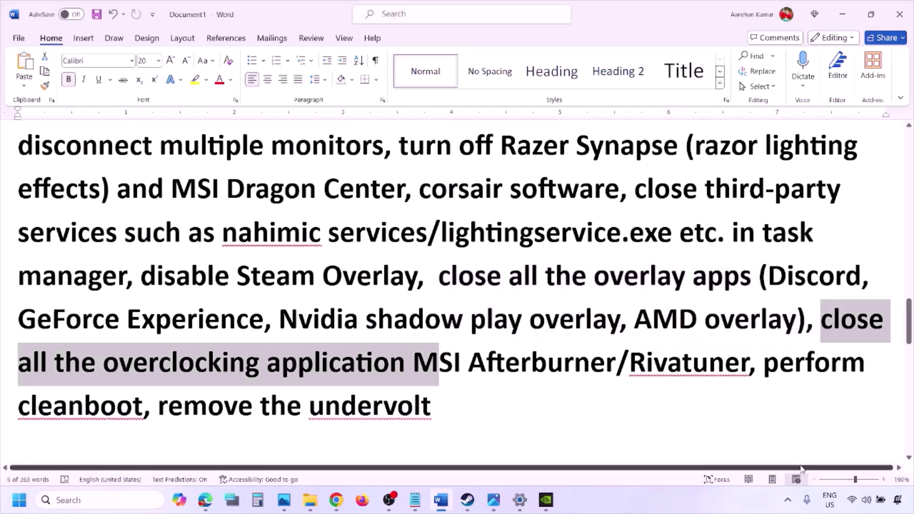
{"action": "left_click", "coordinate": [786, 504]}
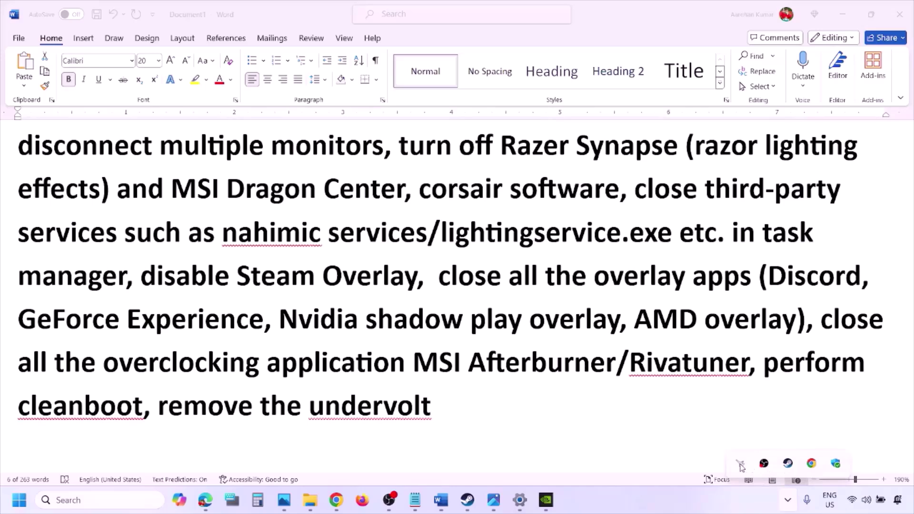
{"action": "right_click", "coordinate": [740, 464]}
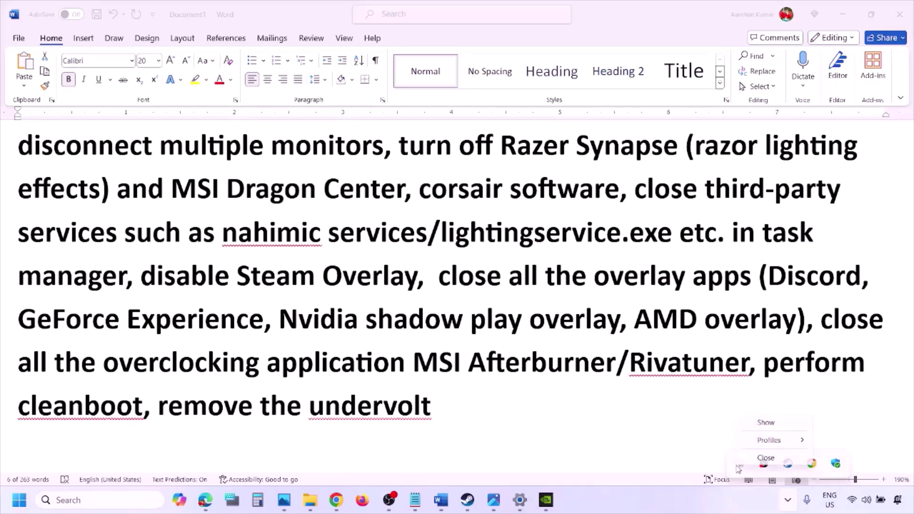
{"action": "left_click", "coordinate": [771, 457]}
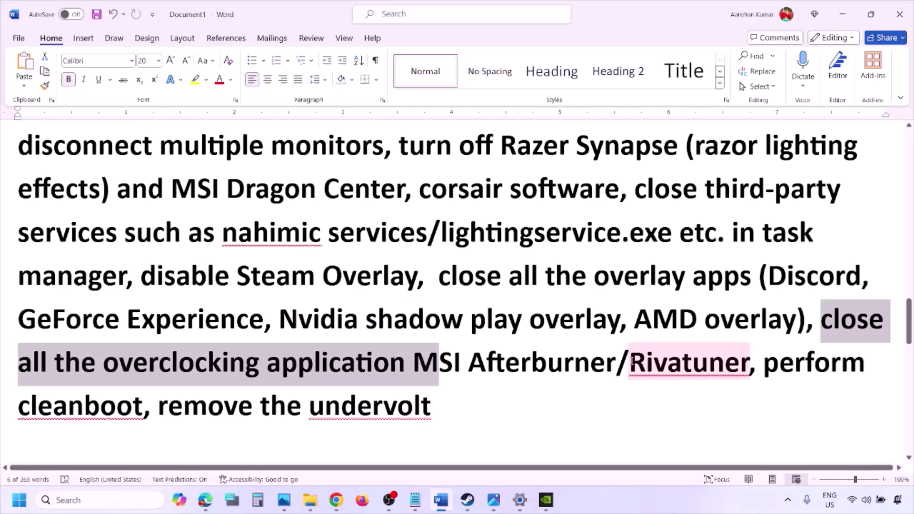
Highlight the Step 9 clean boot advice, search Windows for "system" and open System Configuration.
{"action": "left_click_drag", "start_coordinate": [630, 361], "coordinate": [841, 364]}
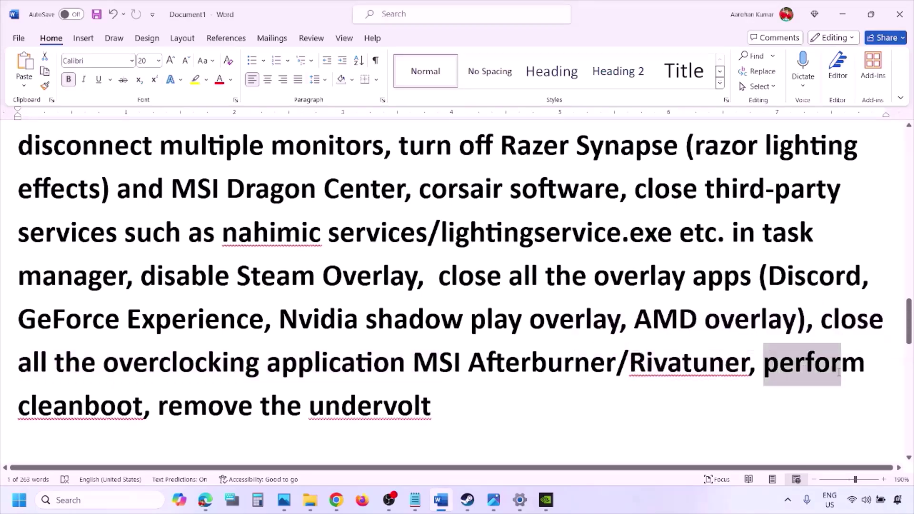
{"action": "left_click", "coordinate": [69, 498]}
{"action": "type", "text": "ystem"}
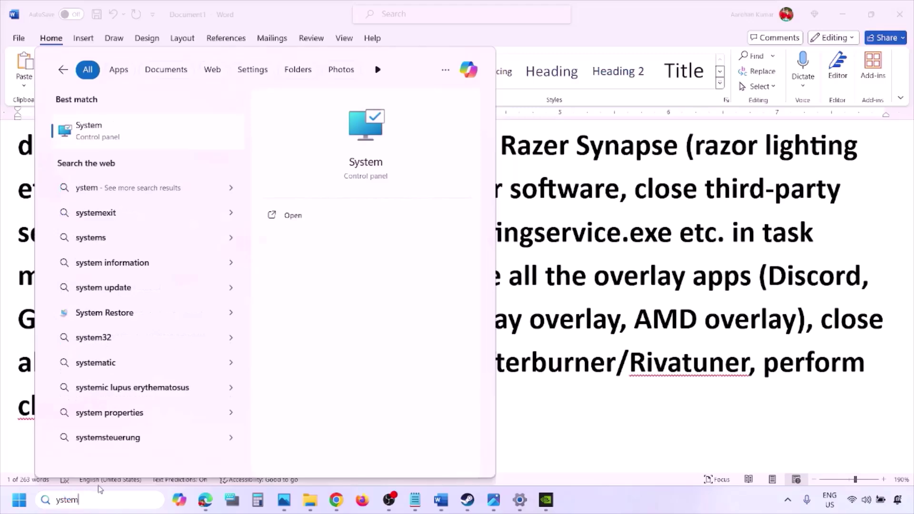
{"action": "type", "text": "s"}
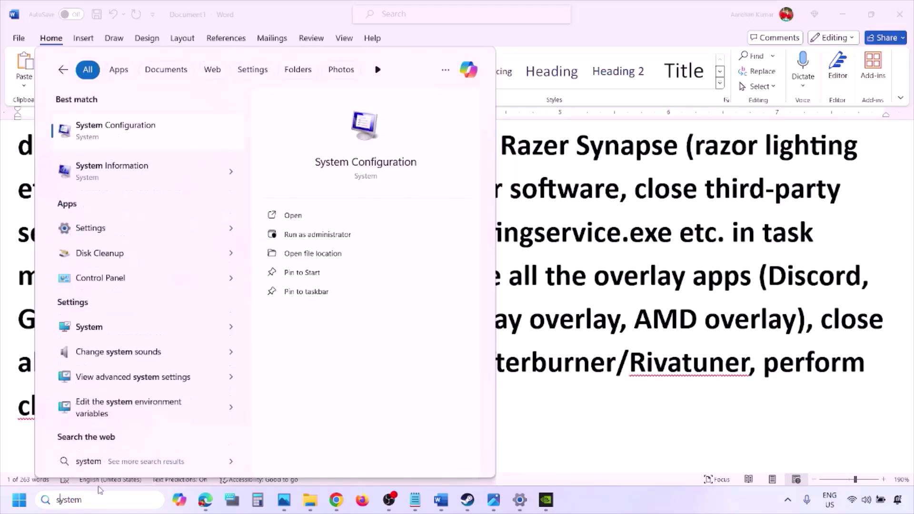
{"action": "left_click", "coordinate": [142, 133]}
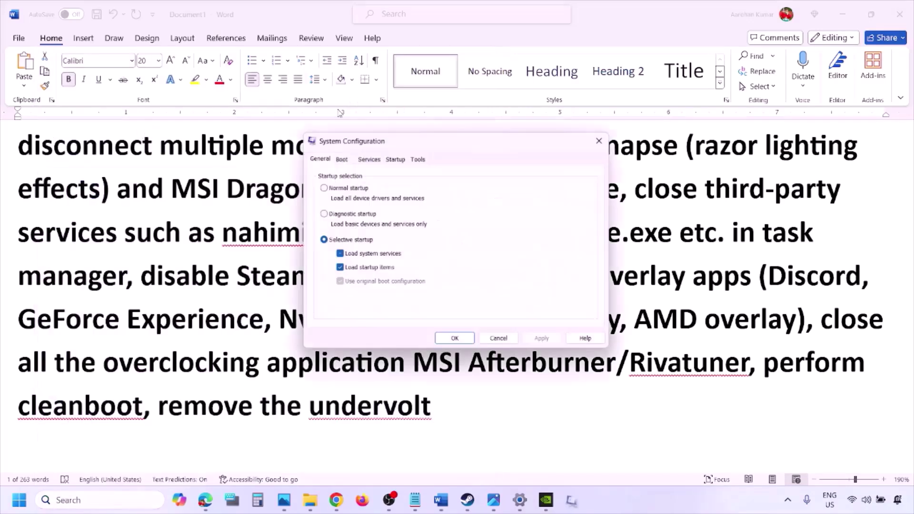
Hide all Microsoft services in System Configuration's services list and confirm the dialog.
{"action": "left_click", "coordinate": [376, 158]}
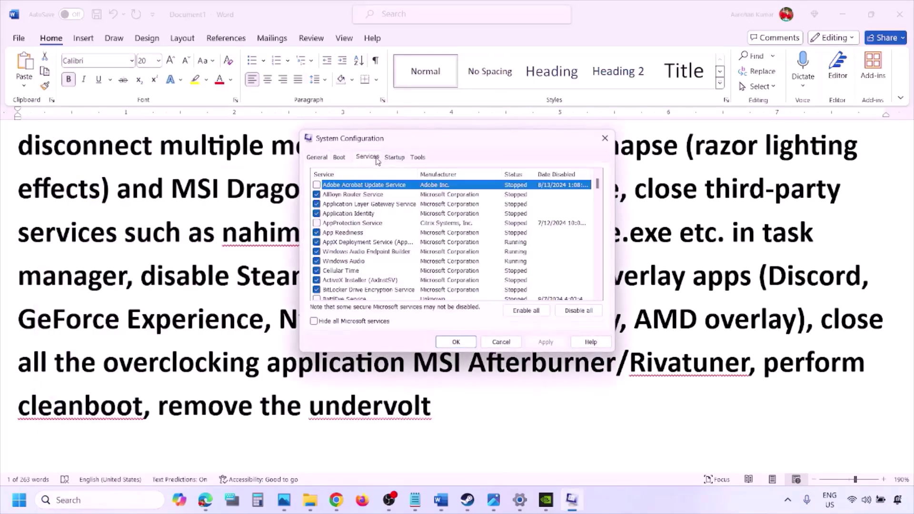
{"action": "left_click", "coordinate": [313, 322]}
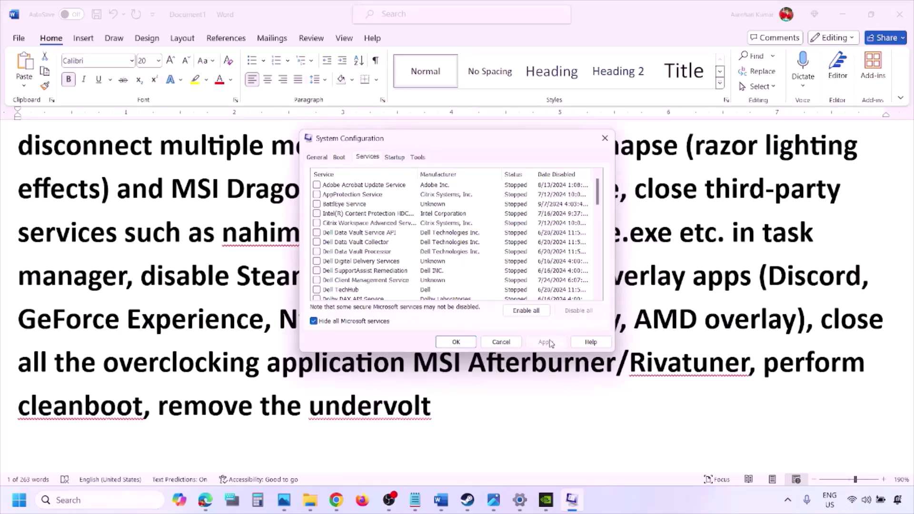
{"action": "left_click", "coordinate": [466, 339]}
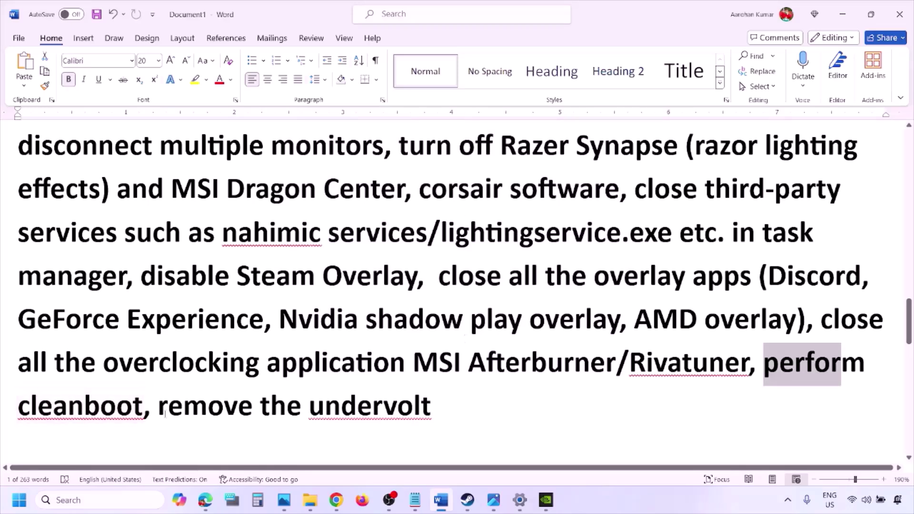
Highlight "remove the undervolt" in the Word document and go to Step 10 on increasing the virtual memory.
{"action": "left_click_drag", "start_coordinate": [161, 407], "coordinate": [572, 406]}
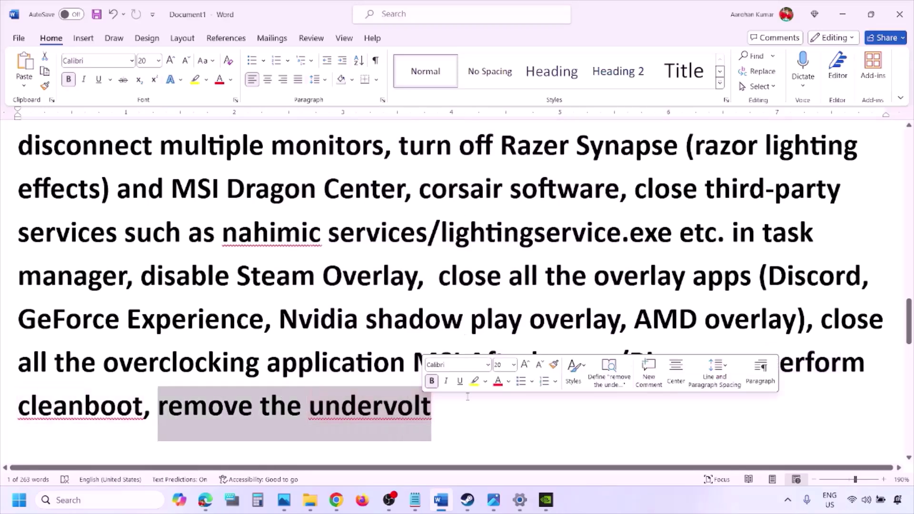
{"action": "left_click", "coordinate": [571, 406]}
{"action": "scroll", "coordinate": [572, 406], "scroll_direction": "down", "scroll_amount": 5}
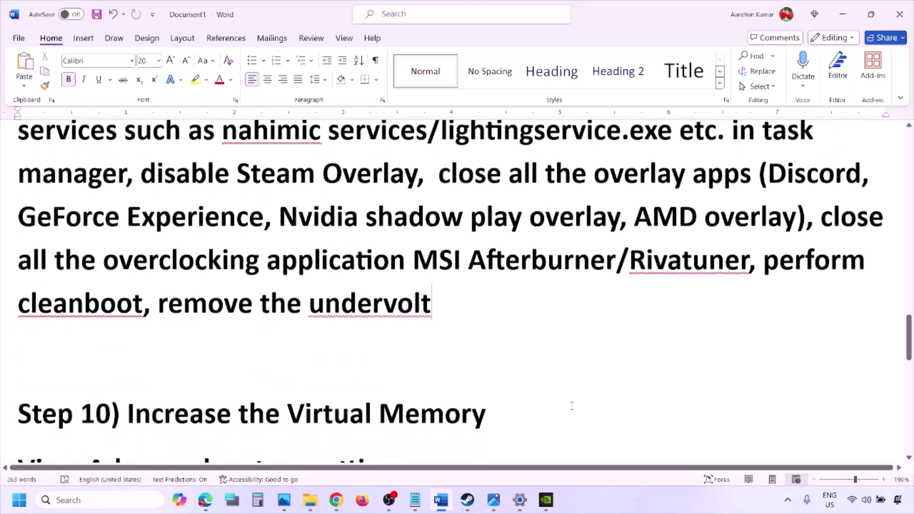
{"action": "scroll", "coordinate": [572, 406], "scroll_direction": "down", "scroll_amount": 2}
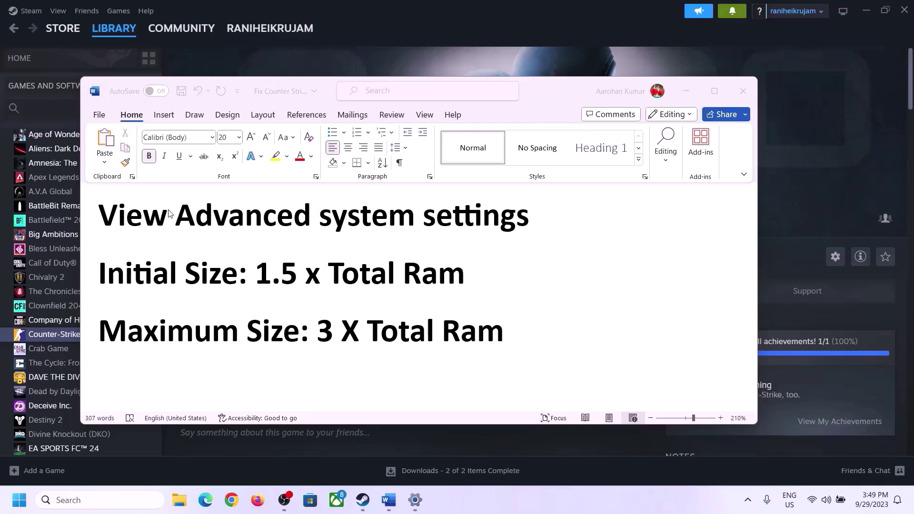
Copy "View Advanced system settings" from the document, search Windows for it, and open System Properties, moving the dialog toward the screen's center.
{"action": "left_click", "coordinate": [128, 221]}
{"action": "left_click_drag", "start_coordinate": [109, 220], "coordinate": [498, 231]}
{"action": "key", "text": "ctrl+c"}
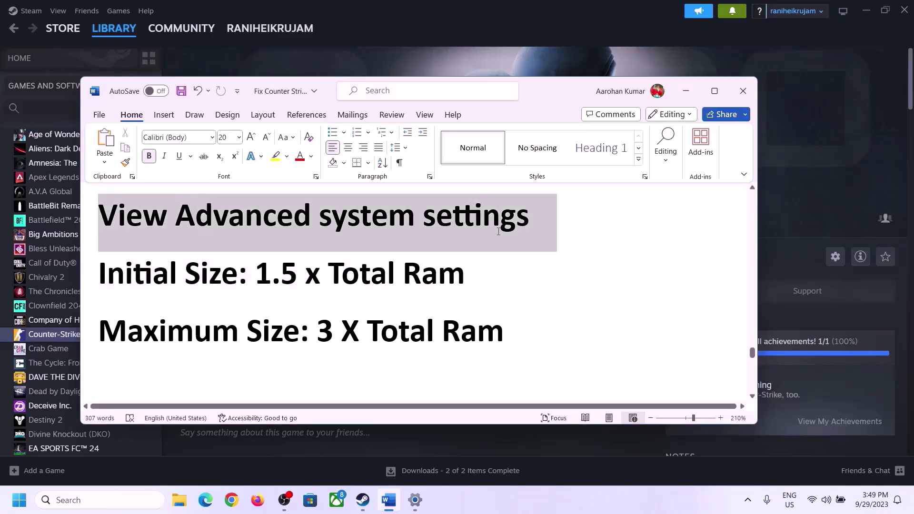
{"action": "left_click", "coordinate": [110, 500]}
{"action": "key", "text": "ctrl+v"}
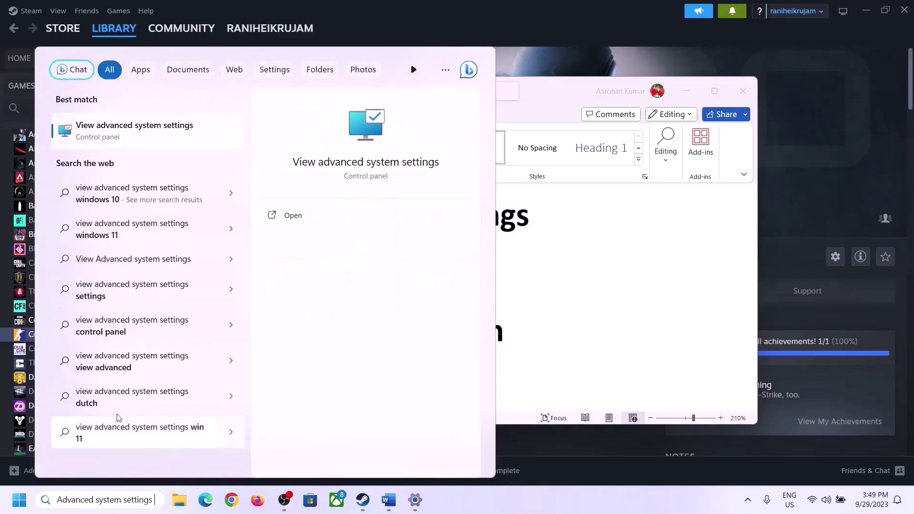
{"action": "left_click", "coordinate": [128, 139]}
{"action": "left_click_drag", "start_coordinate": [185, 94], "coordinate": [408, 165]}
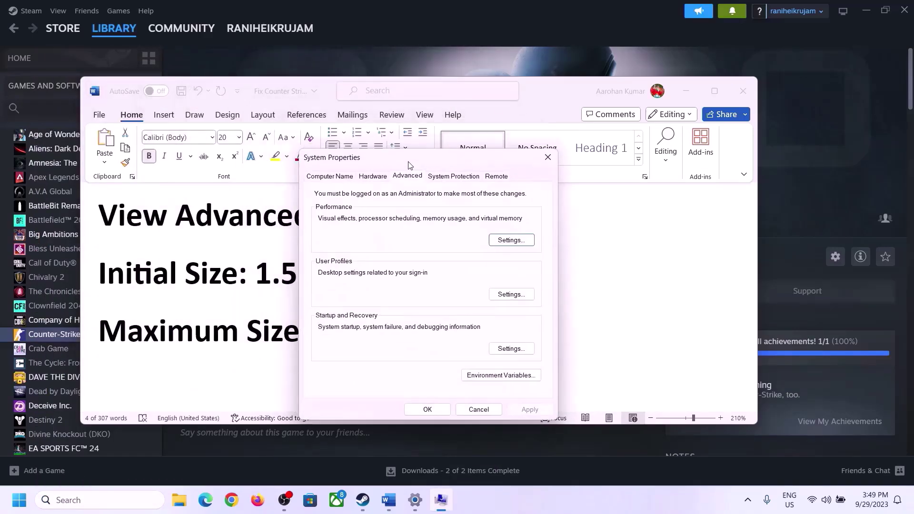
Open the Virtual Memory settings from the Performance options, turn off automatic paging file management, and choose a custom size for drive C:.
{"action": "left_click", "coordinate": [512, 244]}
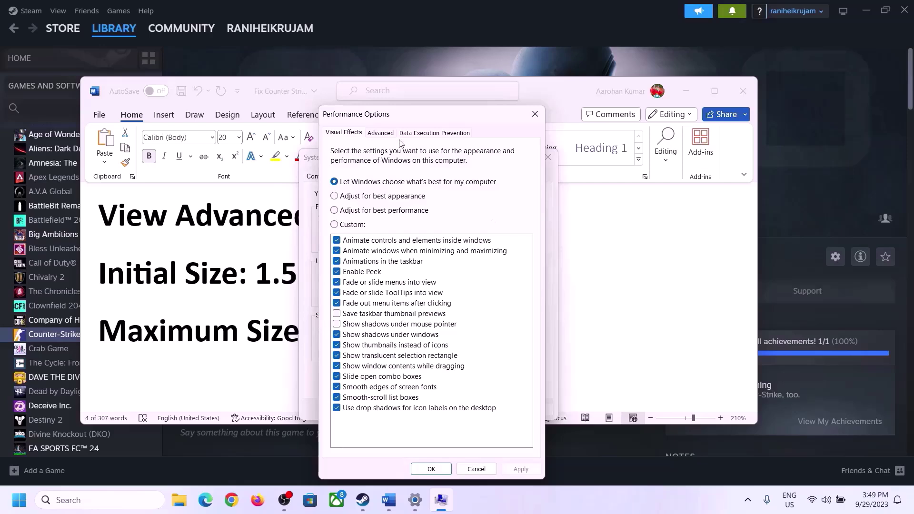
{"action": "left_click", "coordinate": [381, 133]}
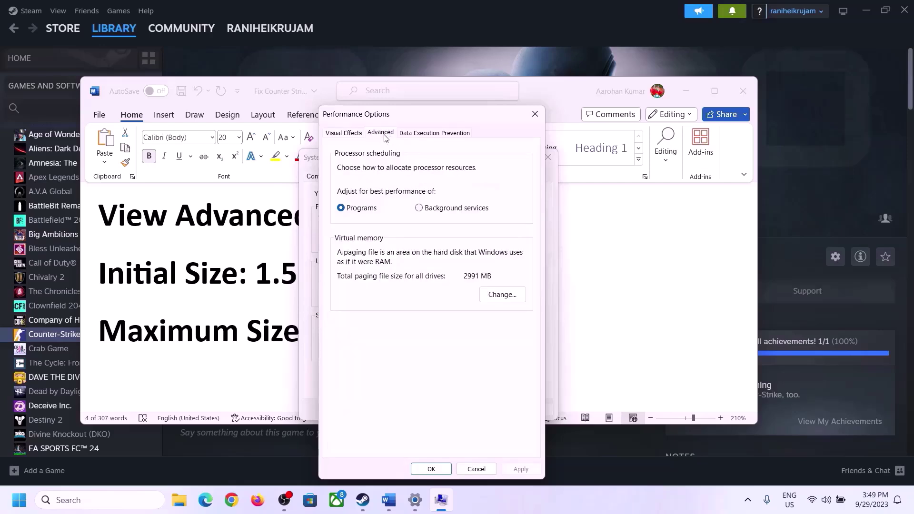
{"action": "left_click", "coordinate": [504, 296]}
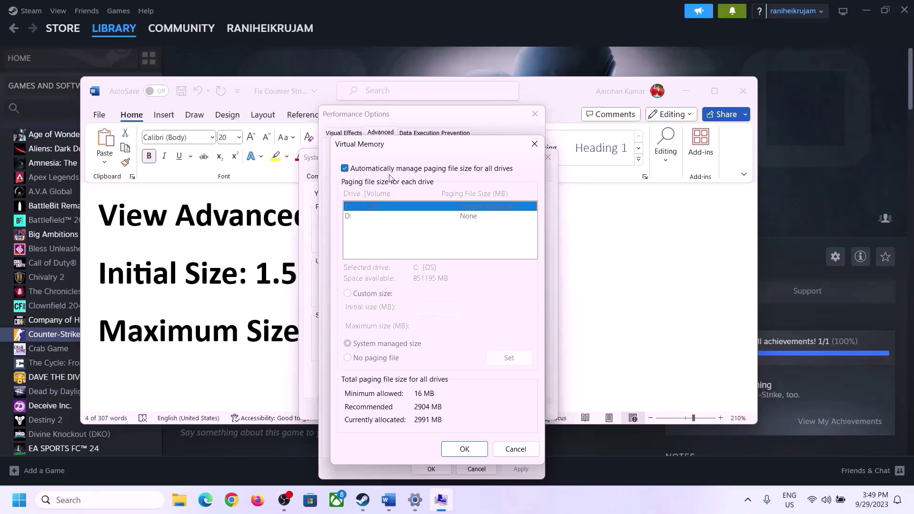
{"action": "left_click", "coordinate": [345, 168]}
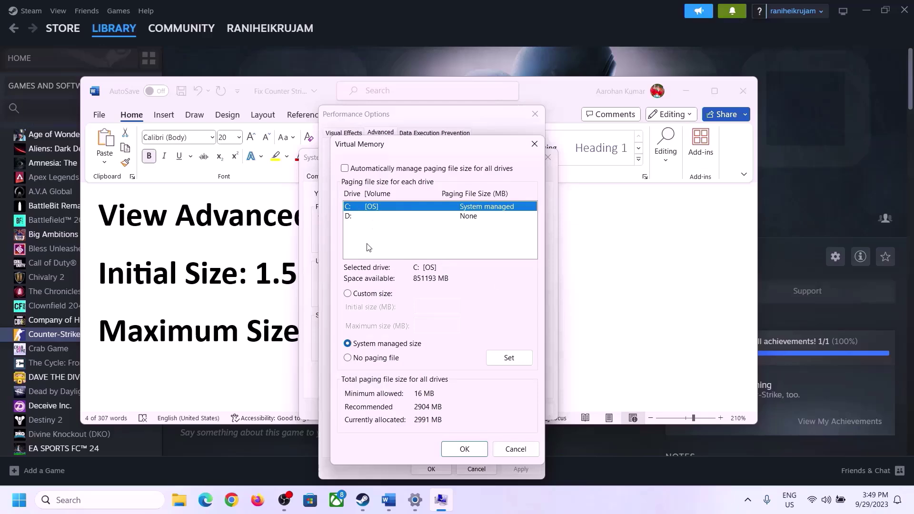
{"action": "left_click", "coordinate": [348, 295]}
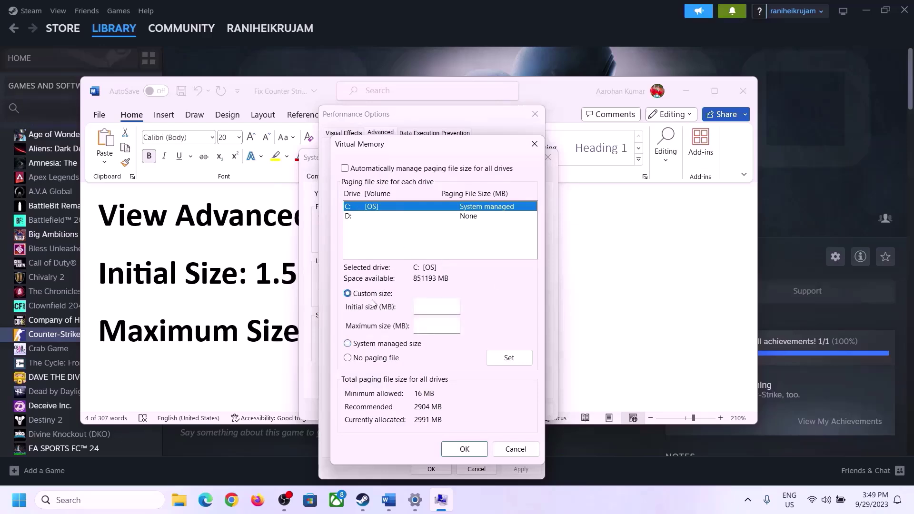
{"action": "left_click", "coordinate": [437, 307]}
Highlight "1.5 x Total Ram" in the Word document and look up the installed RAM on the About page of Windows Settings.
{"action": "left_click", "coordinate": [253, 286]}
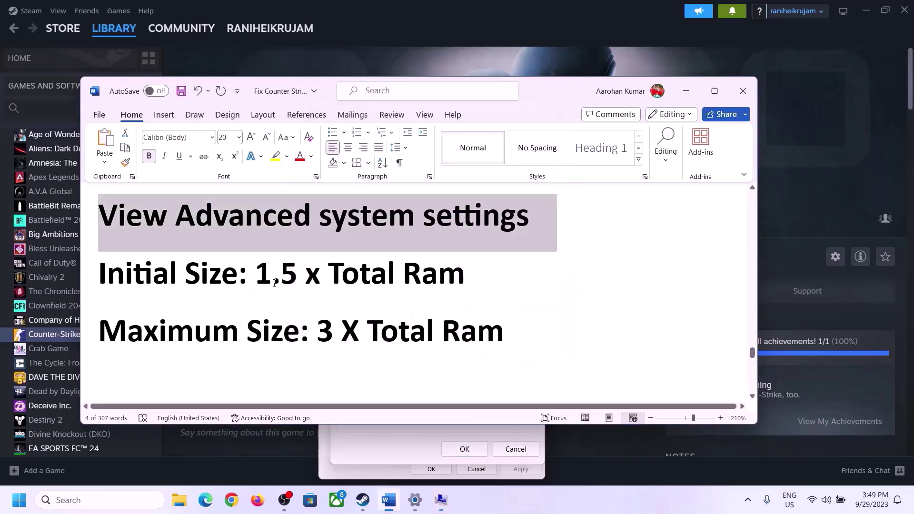
{"action": "left_click_drag", "start_coordinate": [274, 273], "coordinate": [423, 284]}
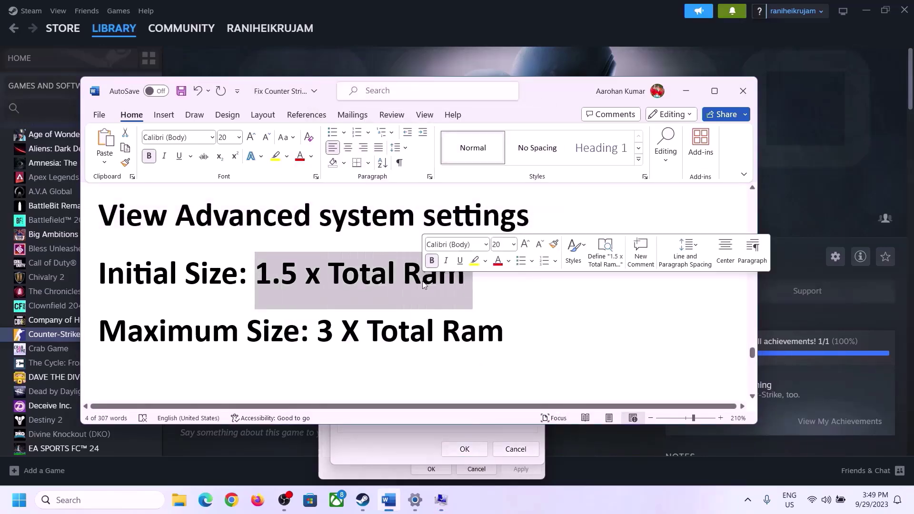
{"action": "left_click", "coordinate": [415, 501]}
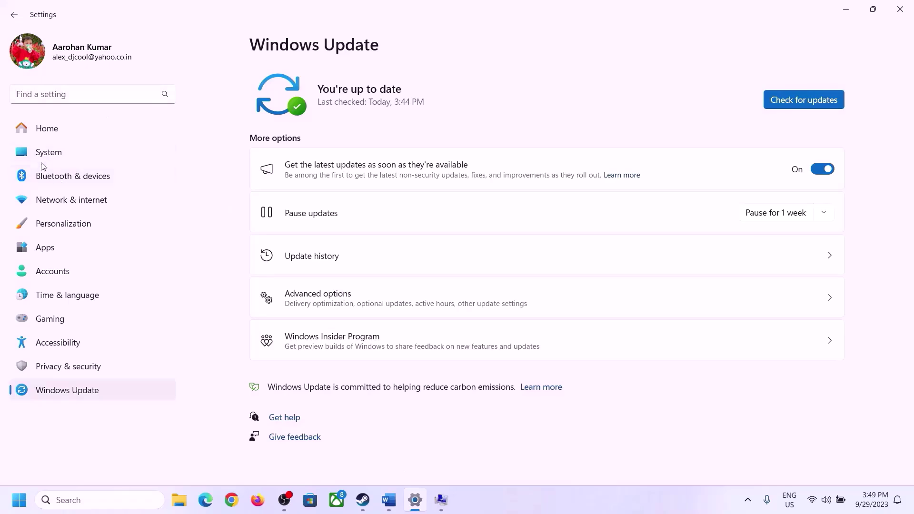
{"action": "left_click", "coordinate": [41, 155]}
{"action": "scroll", "coordinate": [326, 388], "scroll_direction": "down", "scroll_amount": 10}
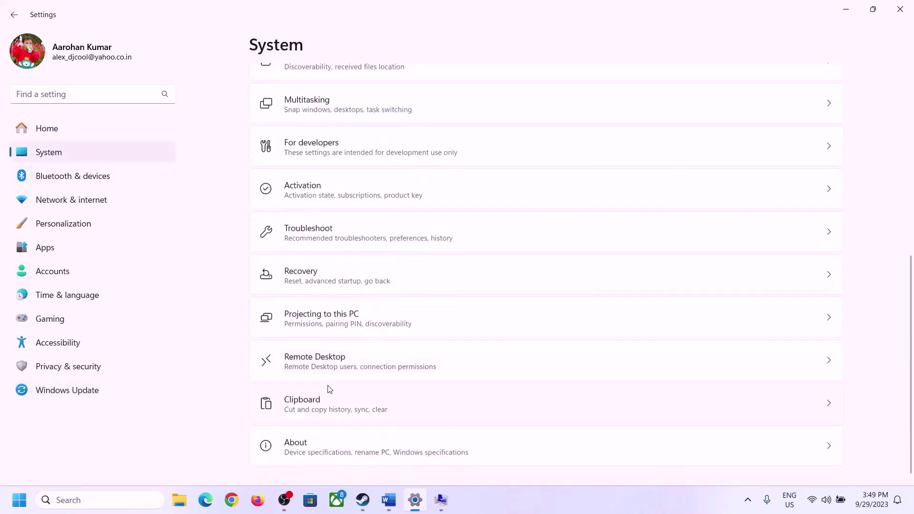
{"action": "left_click", "coordinate": [302, 448]}
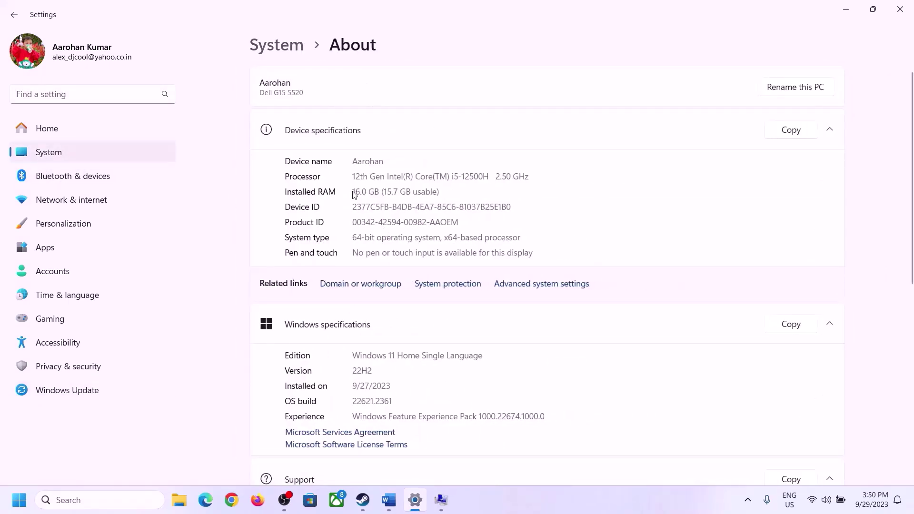
{"action": "left_click_drag", "start_coordinate": [360, 191], "coordinate": [348, 192]}
{"action": "left_click", "coordinate": [367, 193]}
{"action": "left_click_drag", "start_coordinate": [362, 188], "coordinate": [348, 187]}
Launch Calculator by running "calc" and place its window beside the Virtual Memory dialog.
{"action": "left_click", "coordinate": [441, 499]}
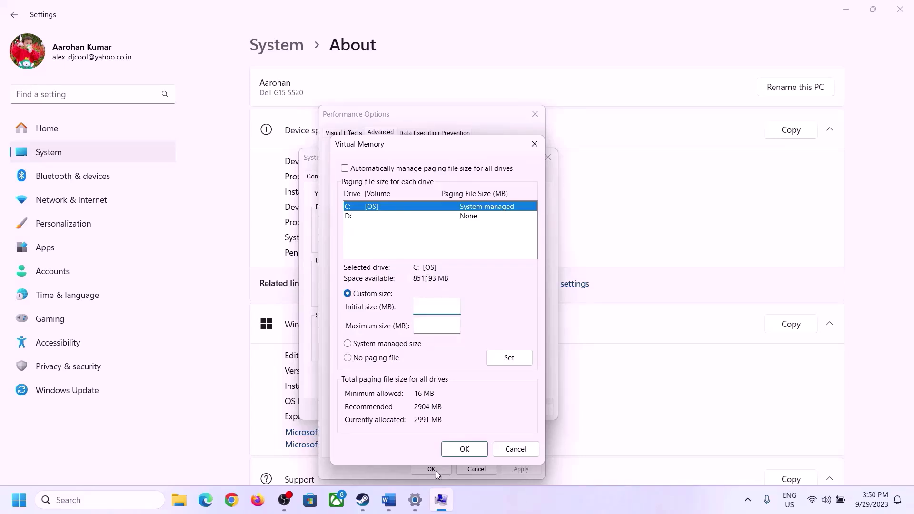
{"action": "mouse_move", "coordinate": [415, 500]}
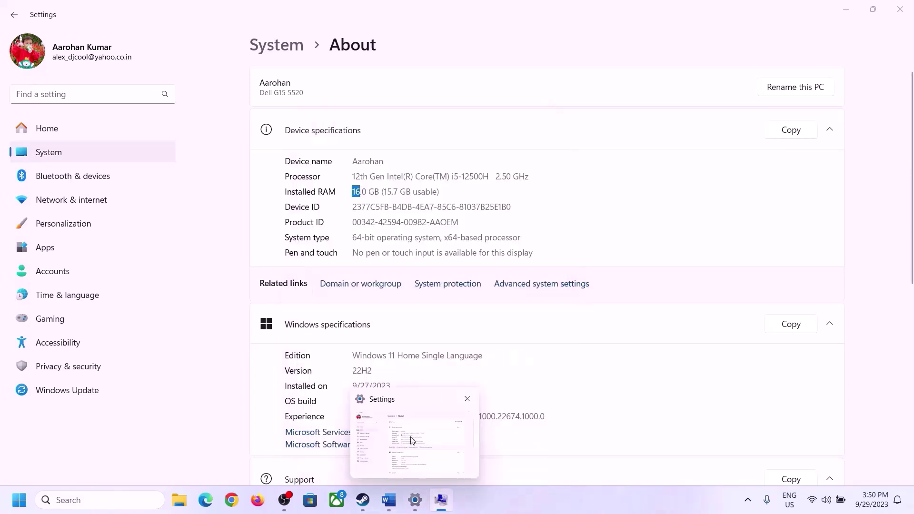
{"action": "key", "text": "super+r"}
{"action": "type", "text": "c"}
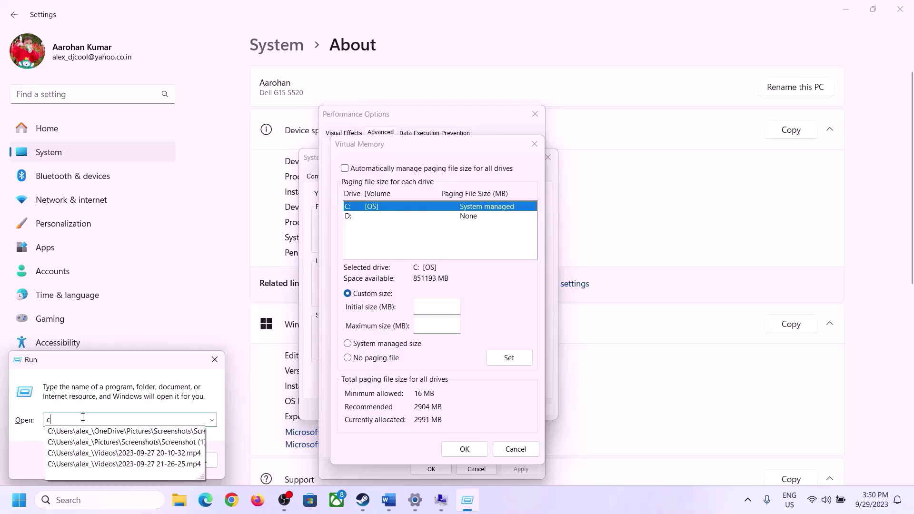
{"action": "type", "text": "alc"}
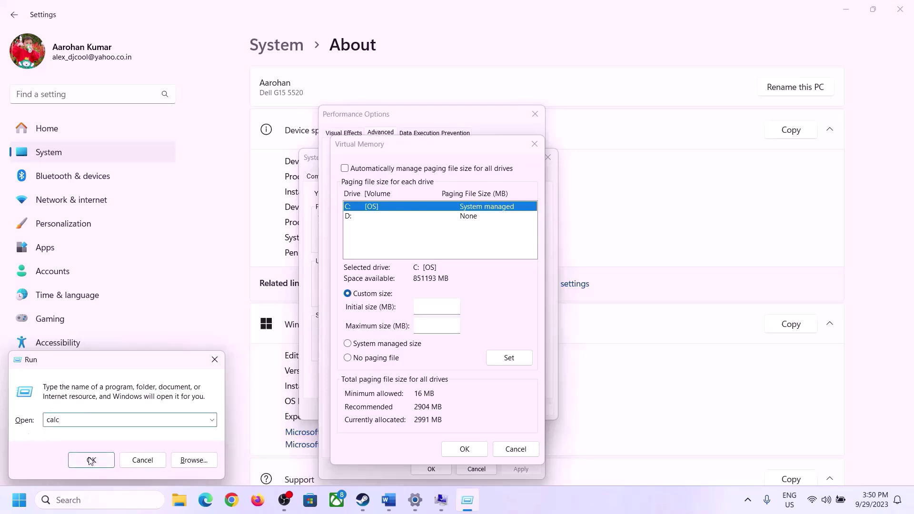
{"action": "left_click", "coordinate": [91, 460]}
{"action": "left_click_drag", "start_coordinate": [119, 23], "coordinate": [666, 156]}
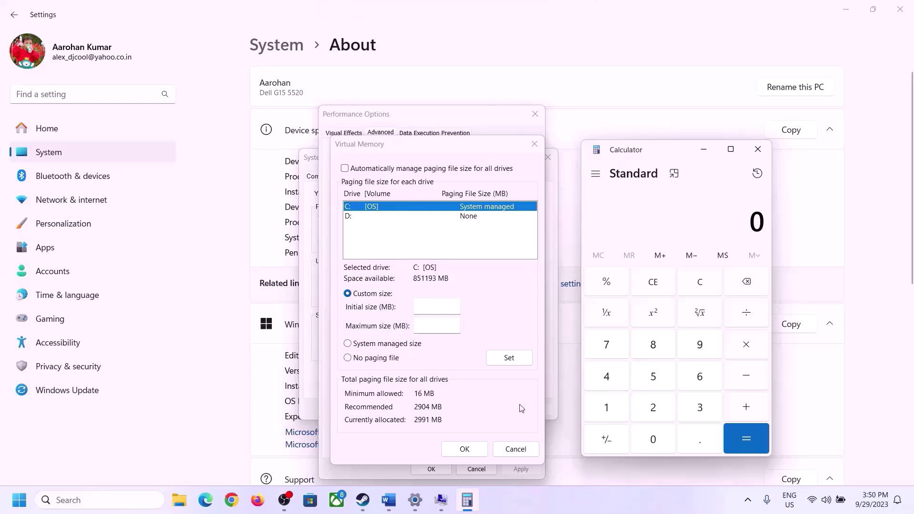
Check the initial size formula in the Word document and calculate the total RAM in megabytes as 16 × 1024 in Calculator.
{"action": "left_click", "coordinate": [389, 500]}
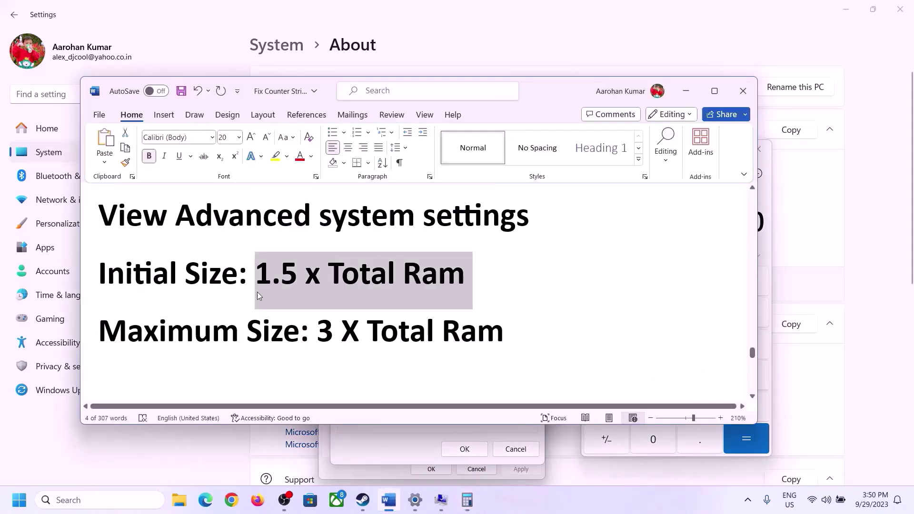
{"action": "left_click", "coordinate": [467, 500]}
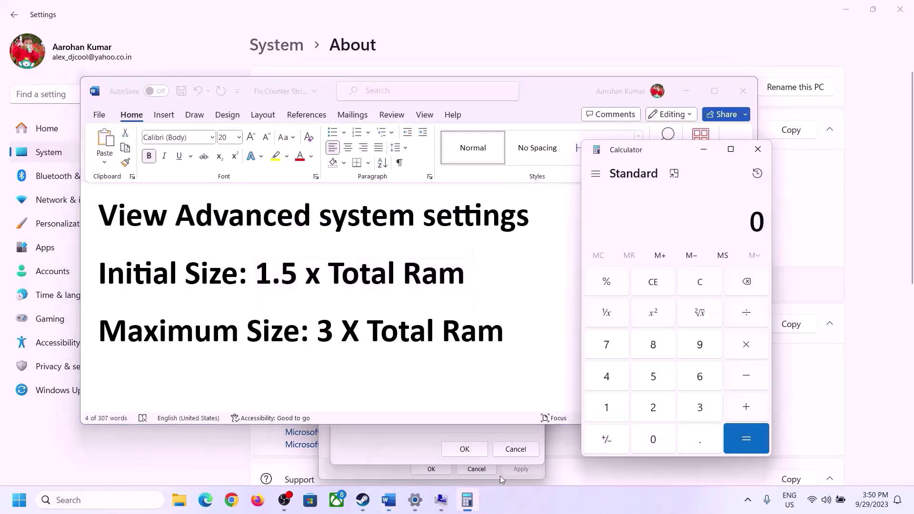
{"action": "left_click", "coordinate": [606, 408]}
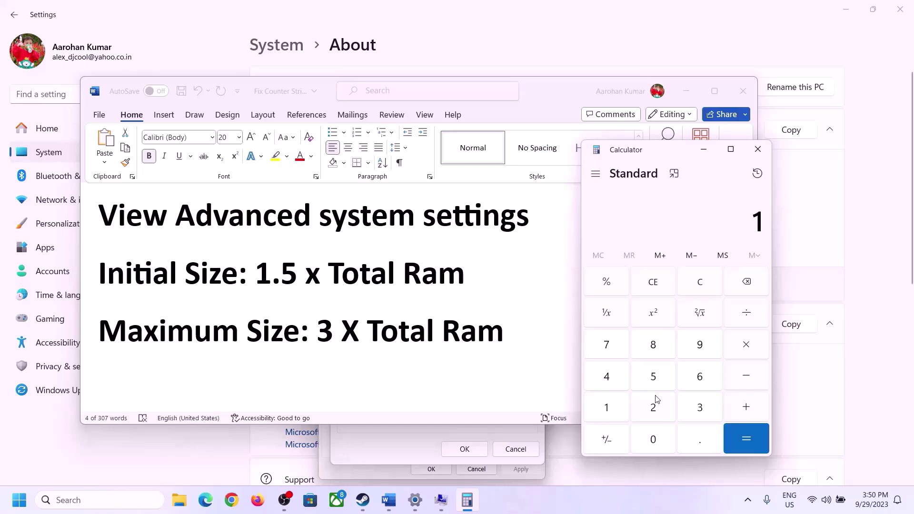
{"action": "left_click", "coordinate": [696, 383]}
{"action": "left_click", "coordinate": [701, 290]}
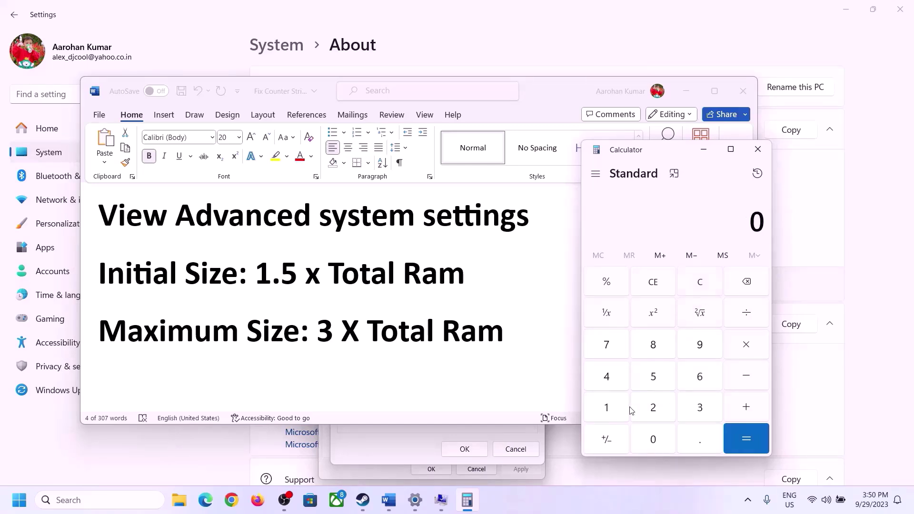
{"action": "left_click", "coordinate": [612, 408]}
{"action": "left_click", "coordinate": [683, 382]}
{"action": "left_click", "coordinate": [746, 346]}
{"action": "left_click", "coordinate": [605, 411]}
{"action": "left_click", "coordinate": [654, 441]}
{"action": "left_click", "coordinate": [653, 407]}
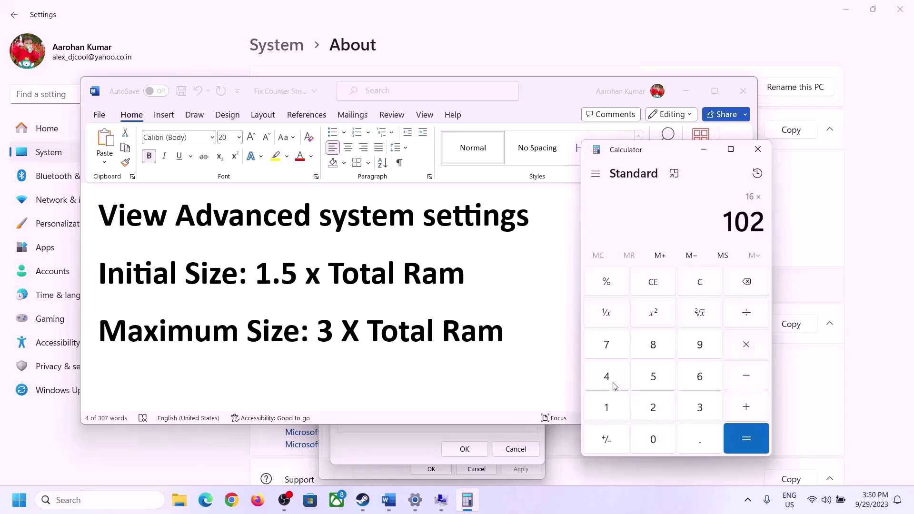
{"action": "left_click", "coordinate": [607, 379]}
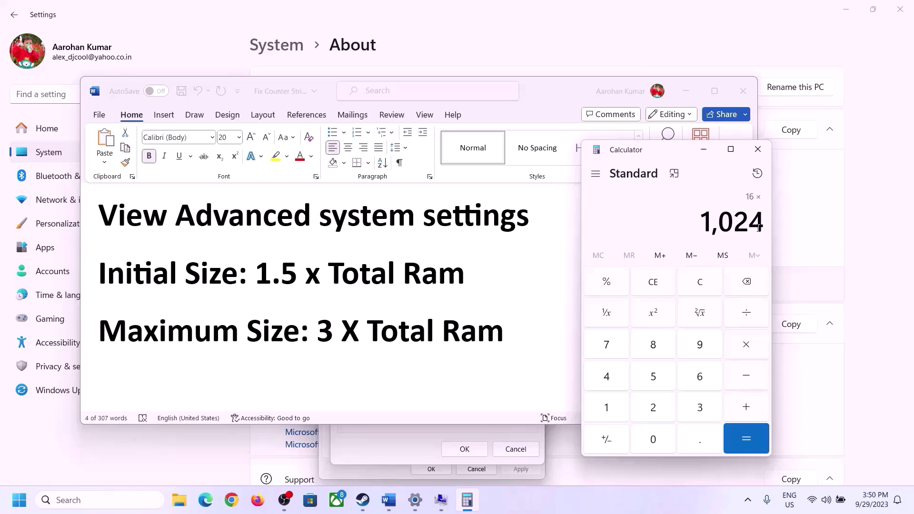
{"action": "left_click", "coordinate": [745, 437]}
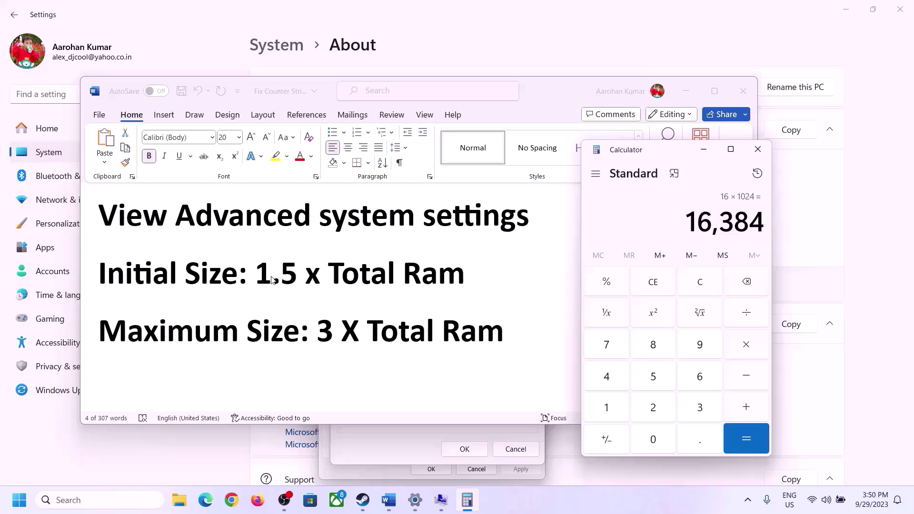
Multiply the total RAM in megabytes by 1.5 to work out the initial paging file size.
{"action": "left_click", "coordinate": [747, 349]}
{"action": "left_click", "coordinate": [609, 409]}
{"action": "left_click", "coordinate": [697, 449]}
{"action": "left_click", "coordinate": [657, 381]}
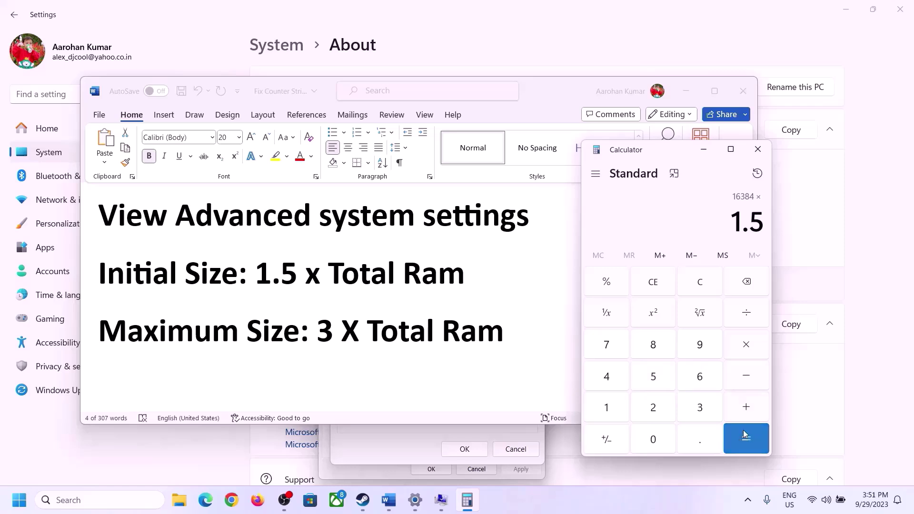
{"action": "left_click", "coordinate": [746, 437]}
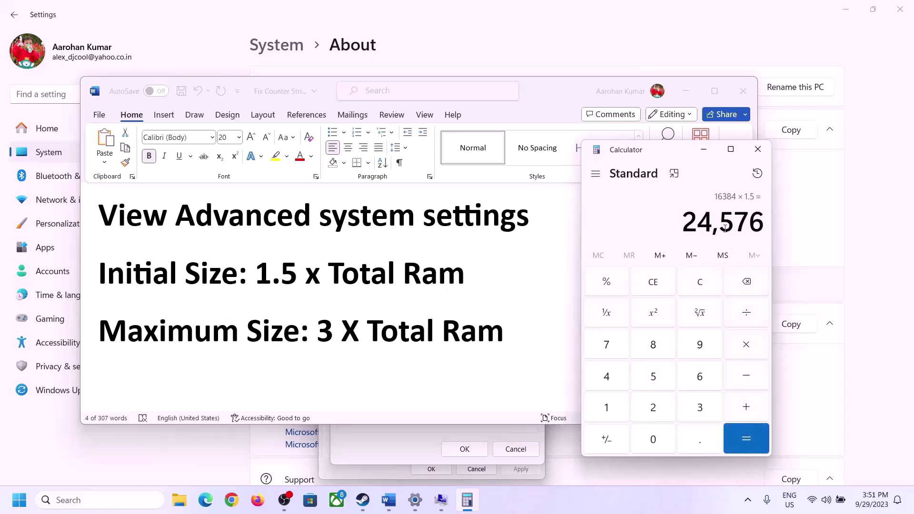
Set the custom initial size to 24576 MB in the Virtual Memory dialog and activate the maximum size field.
{"action": "left_click", "coordinate": [426, 424]}
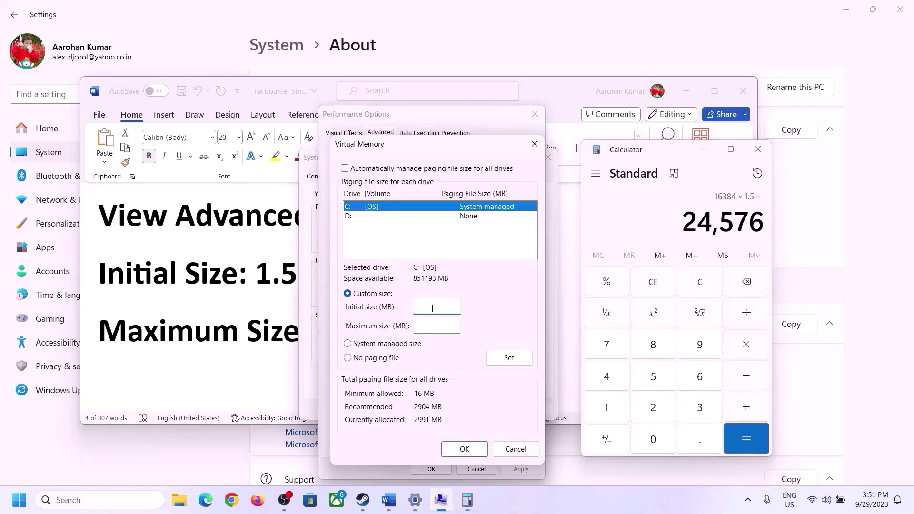
{"action": "type", "text": "24576"}
{"action": "left_click", "coordinate": [458, 325]}
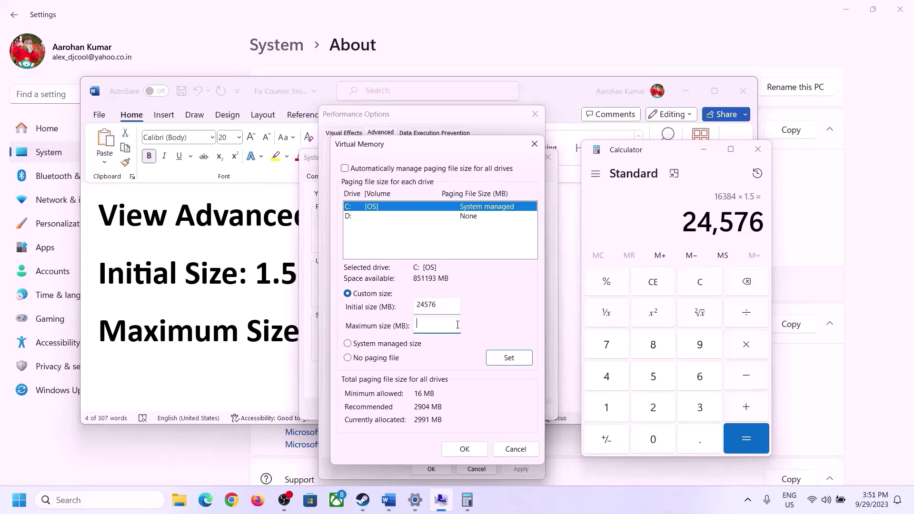
Clear the calculator, recheck the installed RAM in Settings, and calculate 16 × 1024 again for the maximum size.
{"action": "left_click", "coordinate": [262, 336]}
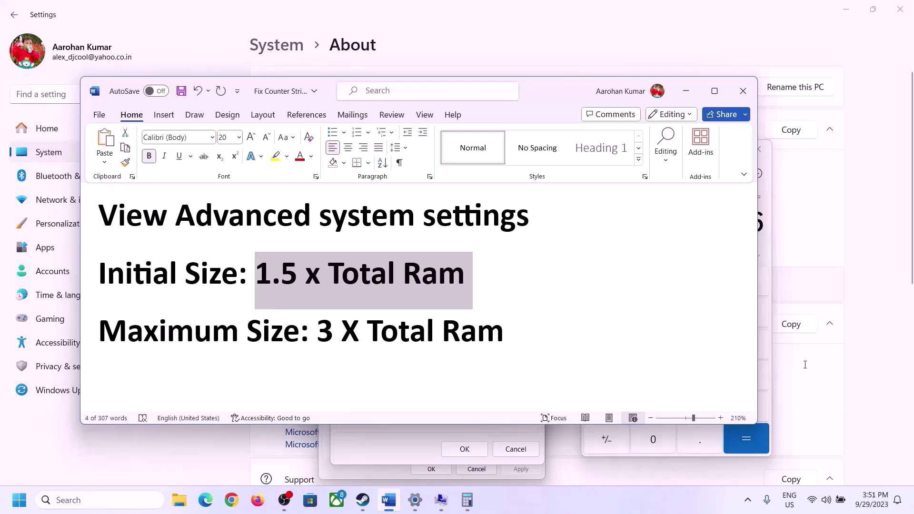
{"action": "left_click", "coordinate": [769, 255]}
{"action": "left_click", "coordinate": [706, 280]}
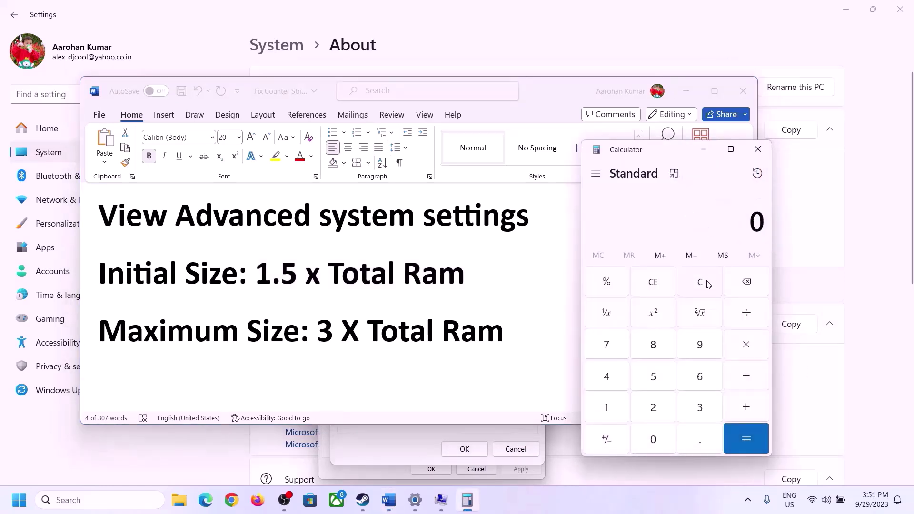
{"action": "left_click", "coordinate": [415, 500]}
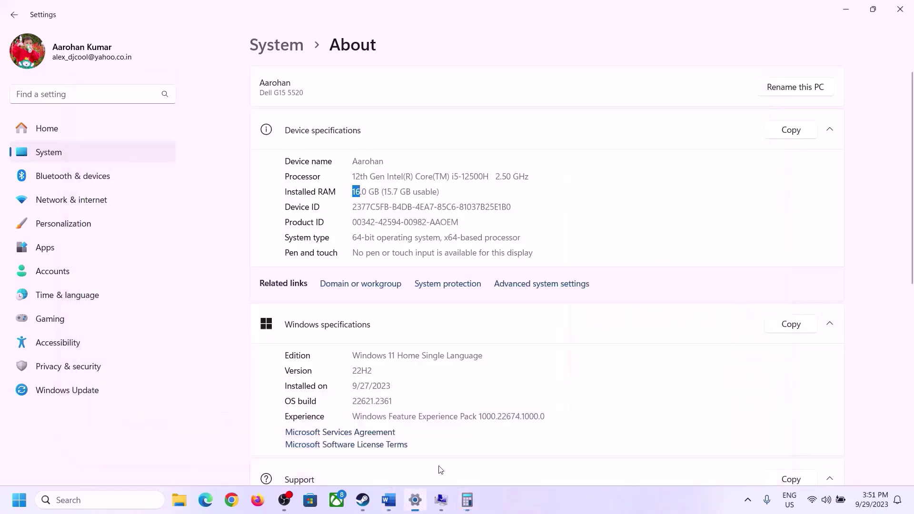
{"action": "left_click", "coordinate": [467, 500]}
{"action": "left_click", "coordinate": [615, 402]}
{"action": "left_click", "coordinate": [697, 379]}
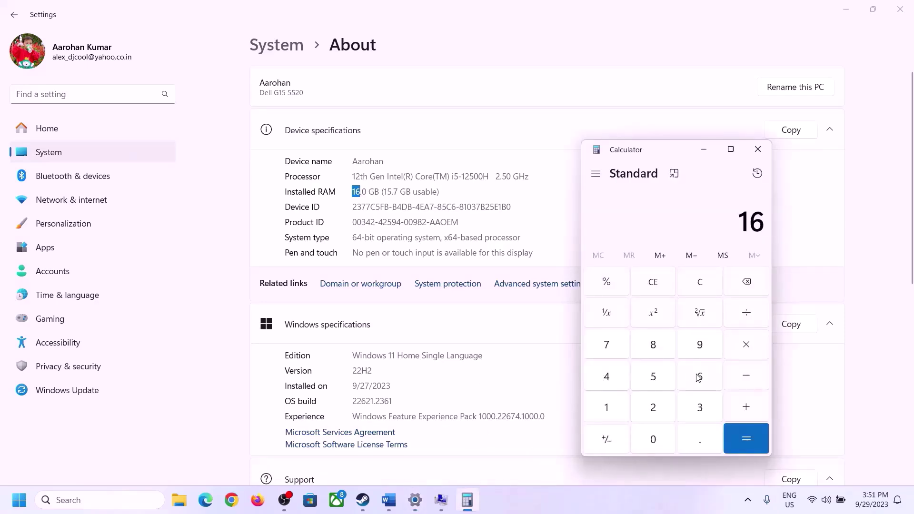
{"action": "left_click", "coordinate": [744, 346]}
{"action": "left_click", "coordinate": [612, 404]}
{"action": "left_click", "coordinate": [647, 437]}
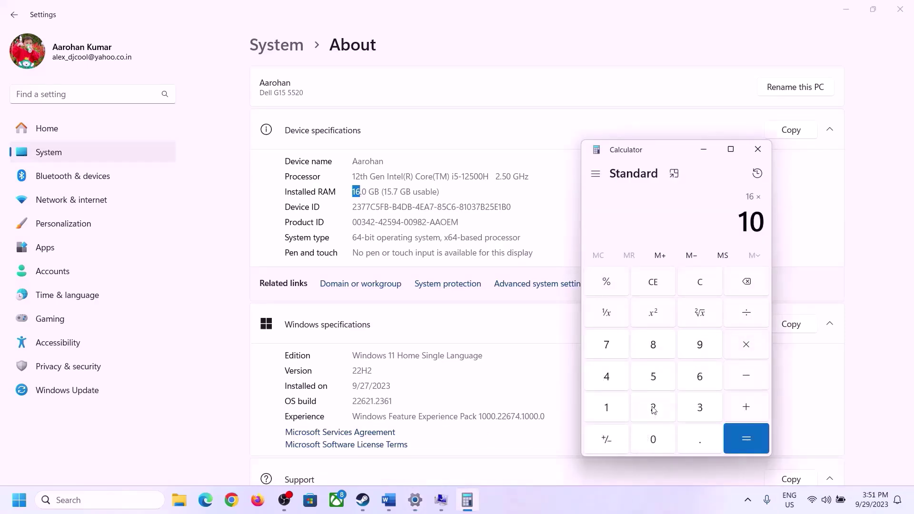
{"action": "left_click", "coordinate": [655, 409]}
{"action": "left_click", "coordinate": [608, 381]}
{"action": "left_click", "coordinate": [740, 447]}
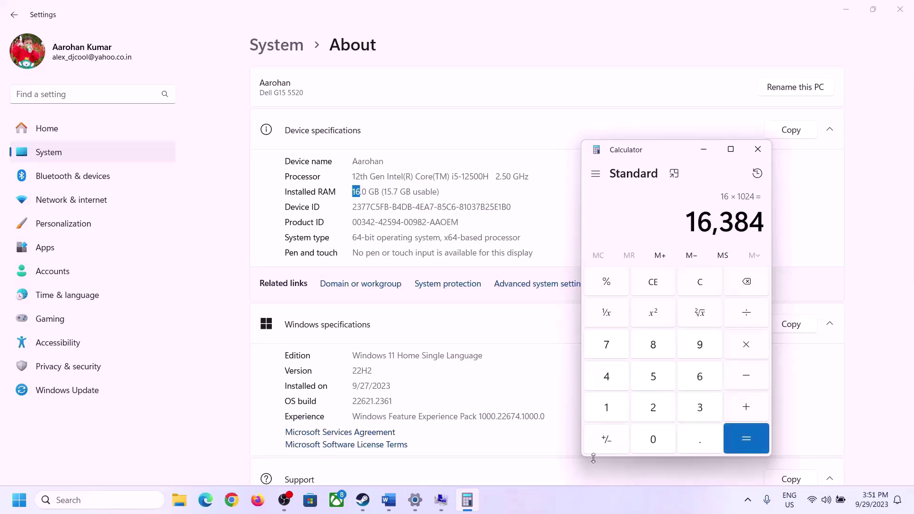
Check the maximum size formula in the Word document and multiply the total RAM in megabytes by 3 in Calculator.
{"action": "left_click", "coordinate": [388, 500]}
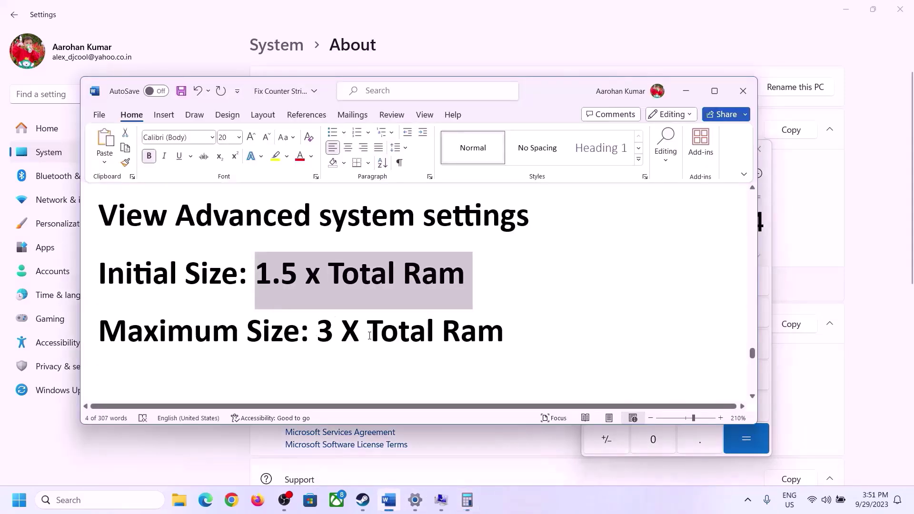
{"action": "left_click", "coordinate": [467, 500]}
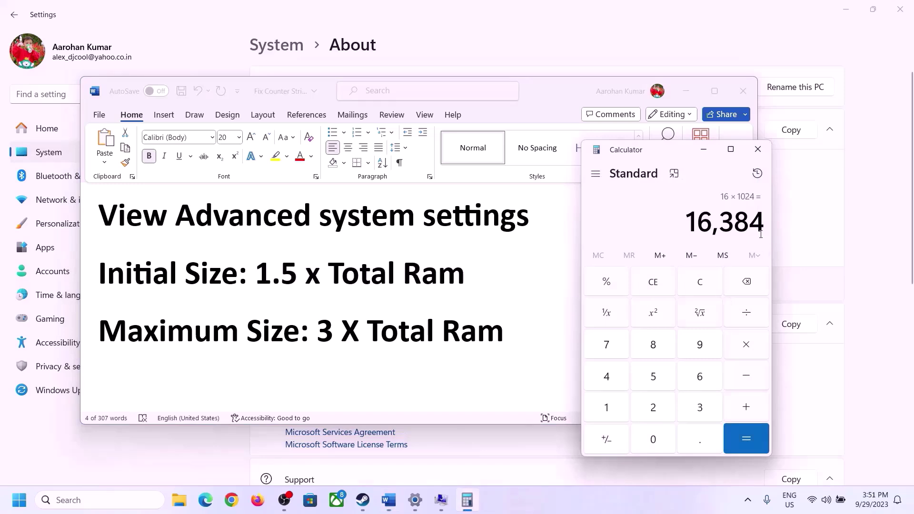
{"action": "left_click", "coordinate": [746, 344]}
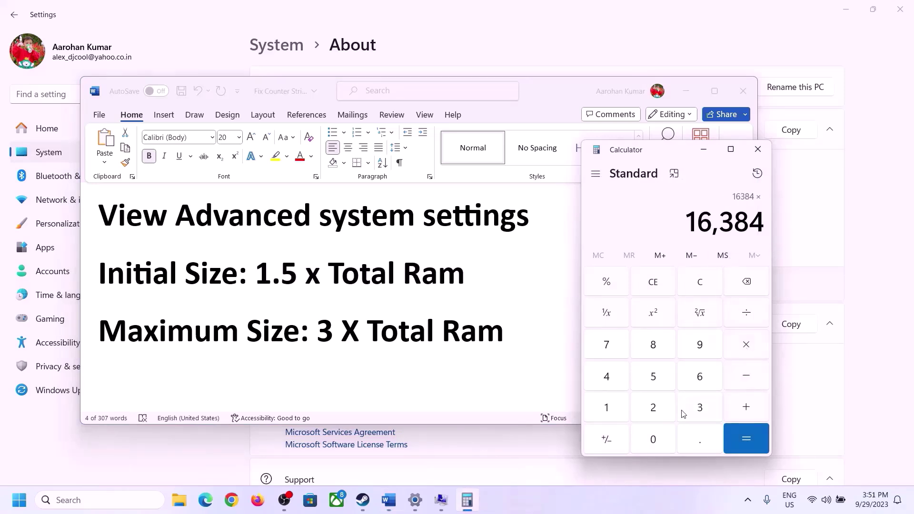
{"action": "left_click", "coordinate": [699, 408]}
{"action": "left_click", "coordinate": [756, 438]}
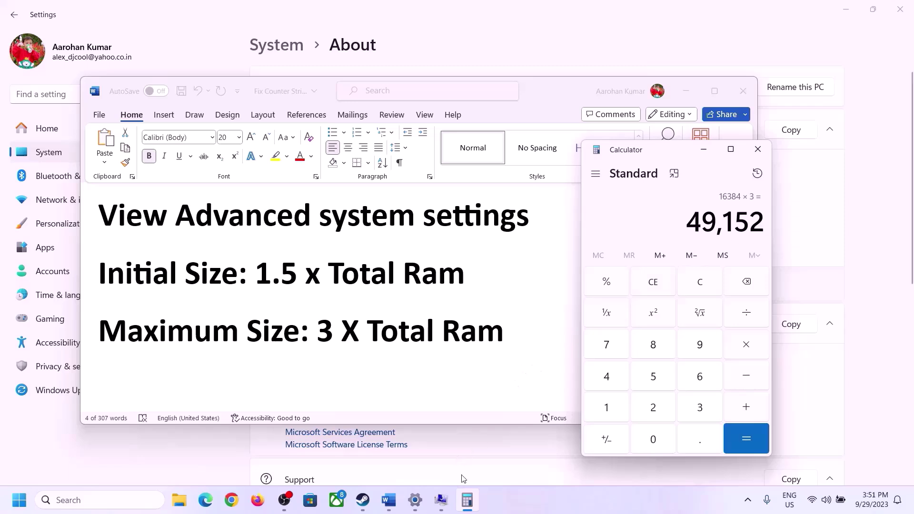
Set drive C's custom maximum paging file size to 49152 MB and confirm the Virtual Memory settings.
{"action": "left_click", "coordinate": [441, 500]}
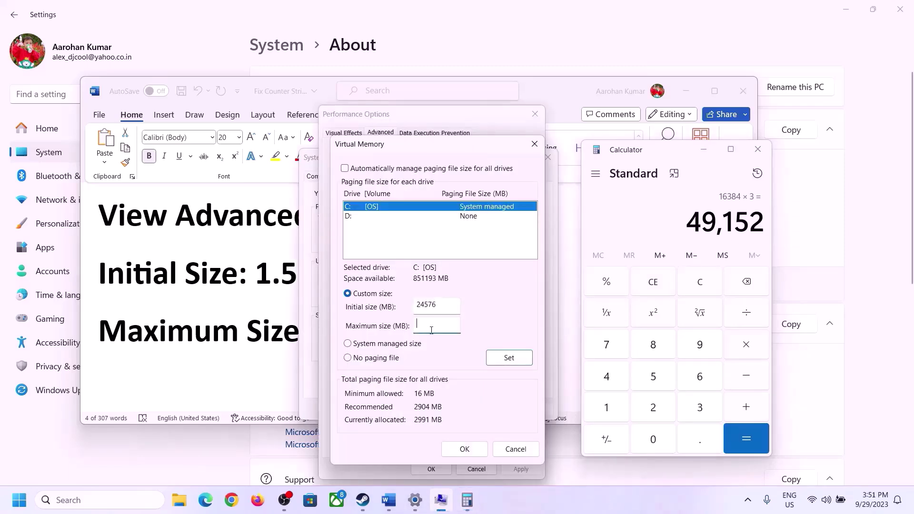
{"action": "type", "text": "49152"}
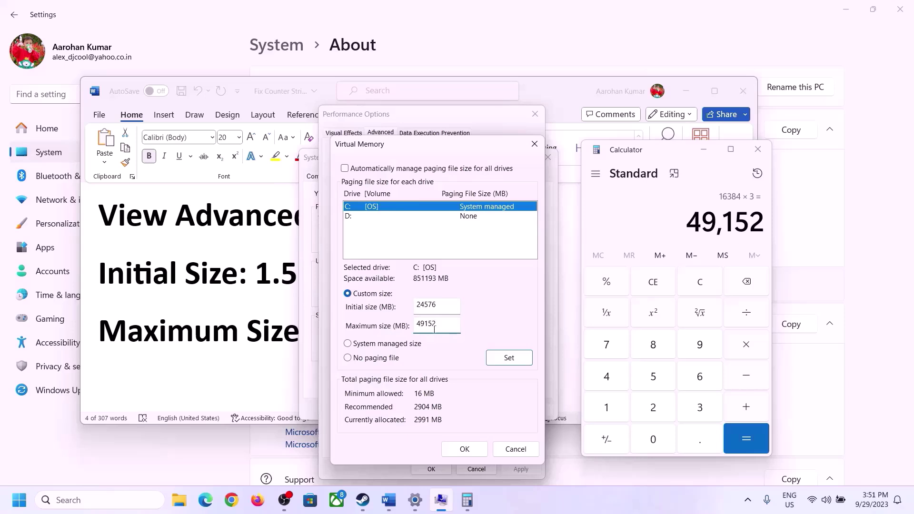
{"action": "left_click", "coordinate": [509, 359]}
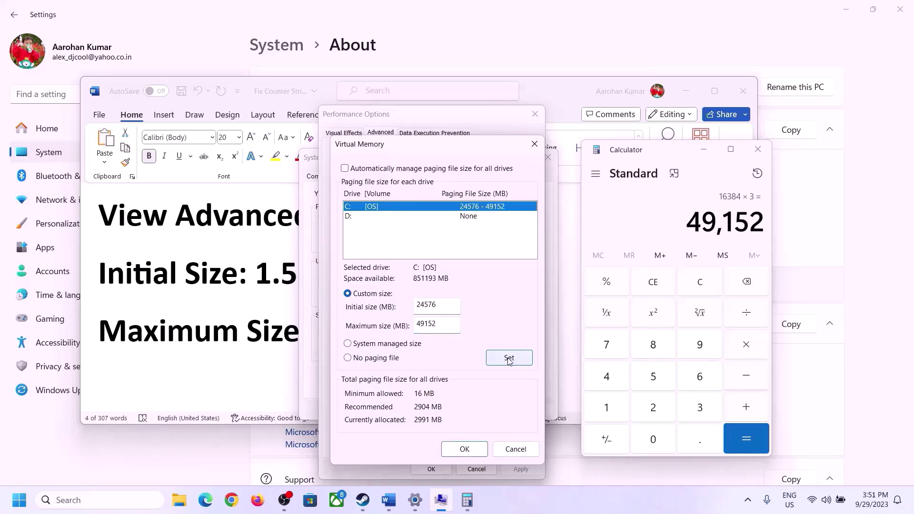
{"action": "left_click", "coordinate": [465, 450]}
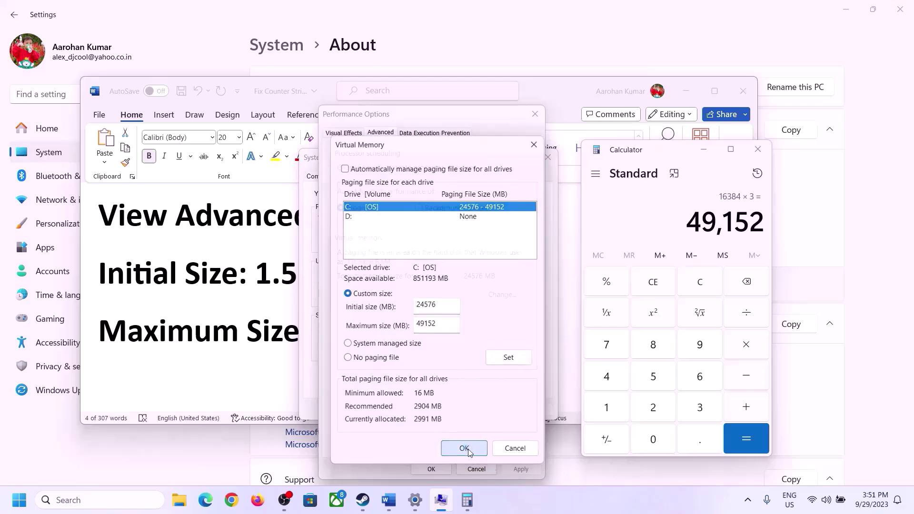
{"action": "left_click", "coordinate": [565, 292]}
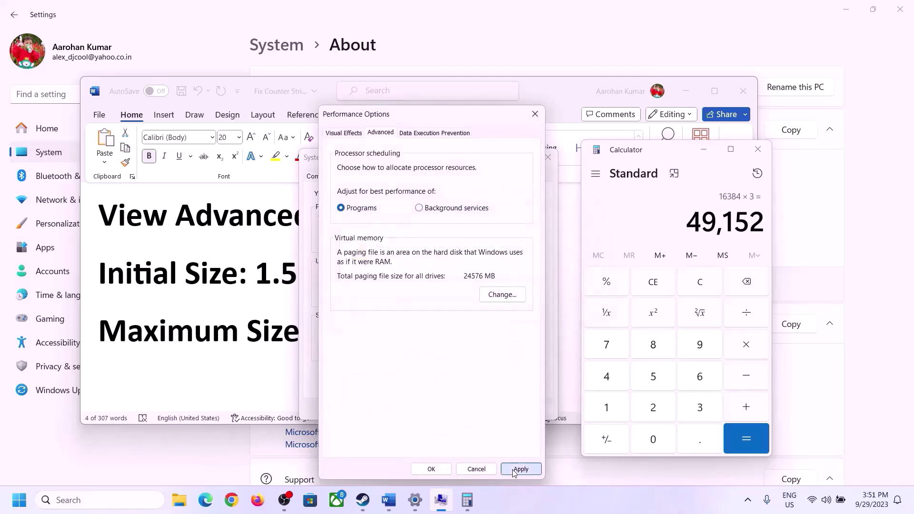
Confirm Performance Options and System Properties, and dismiss the restart prompt without restarting.
{"action": "left_click", "coordinate": [440, 470]}
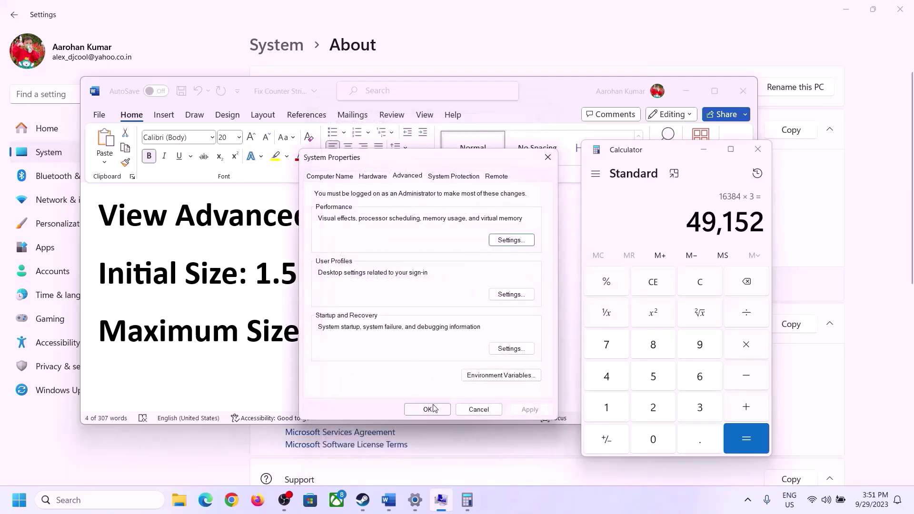
{"action": "left_click", "coordinate": [434, 408]}
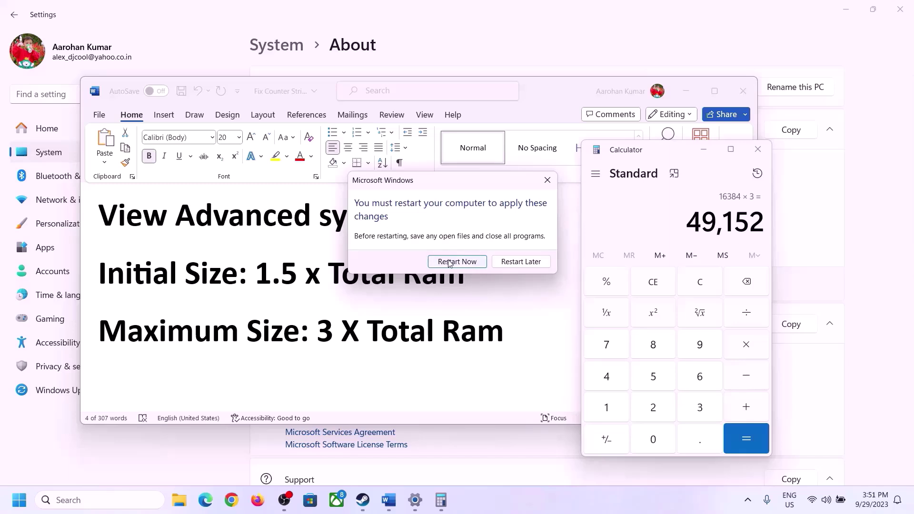
{"action": "left_click", "coordinate": [548, 180]}
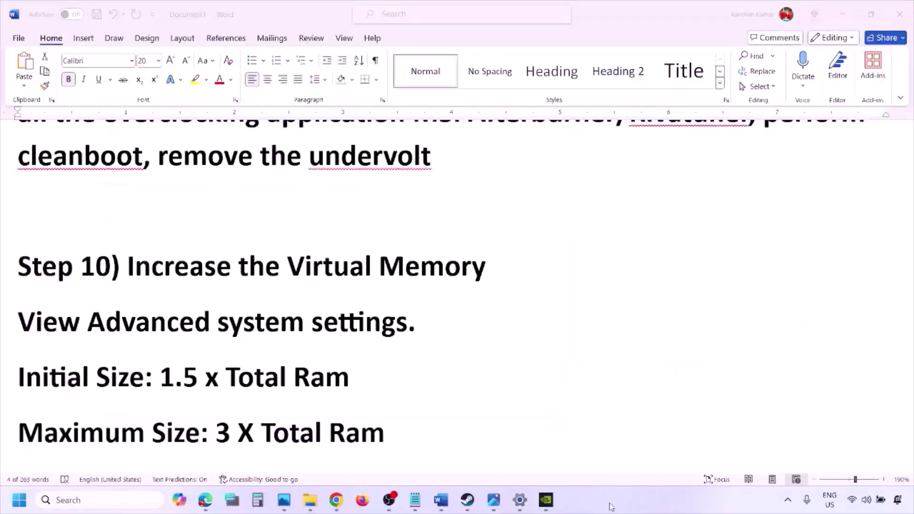
Review Step 11 on updating the BIOS in the Word document and check the laptop's battery status.
{"action": "scroll", "coordinate": [314, 342], "scroll_direction": "down", "scroll_amount": 4}
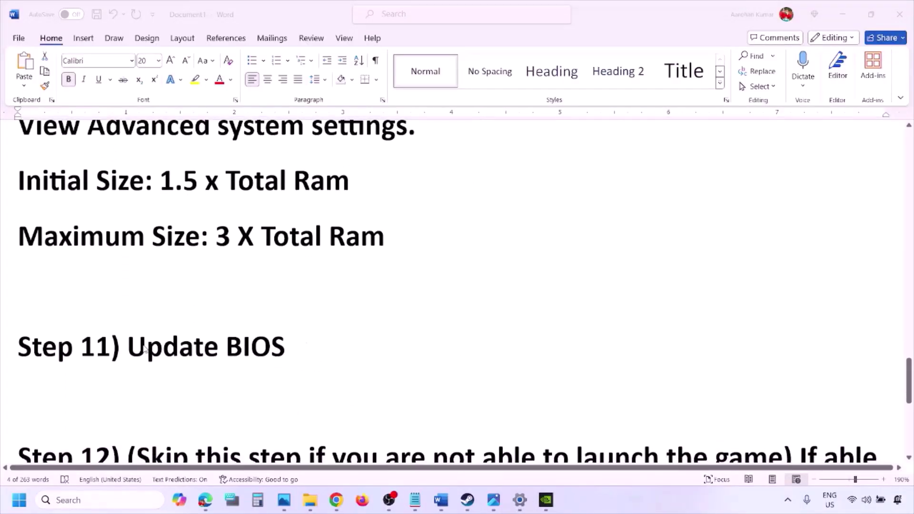
{"action": "left_click_drag", "start_coordinate": [128, 347], "coordinate": [309, 346]}
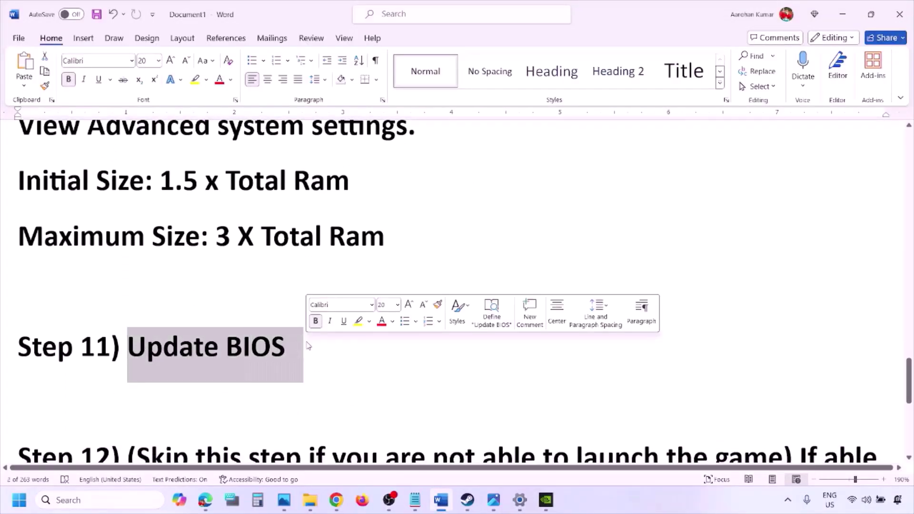
{"action": "left_click", "coordinate": [309, 346]}
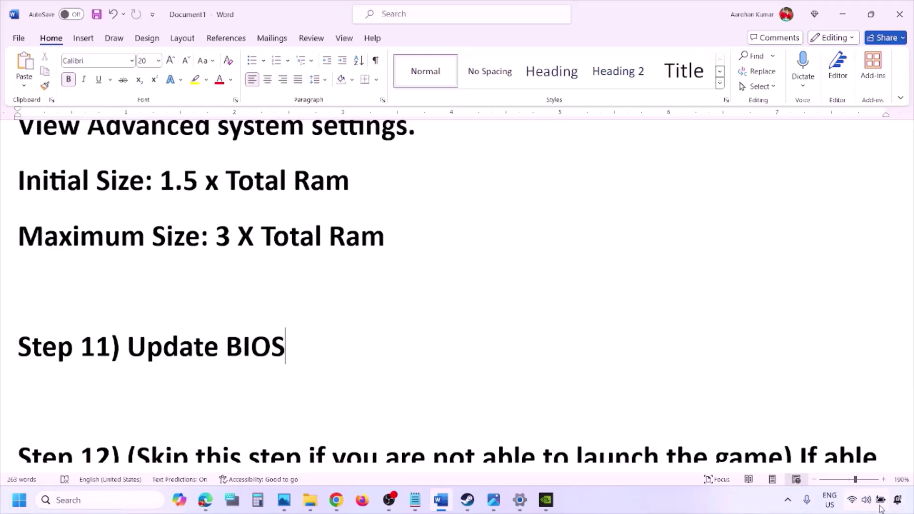
{"action": "mouse_move", "coordinate": [883, 508]}
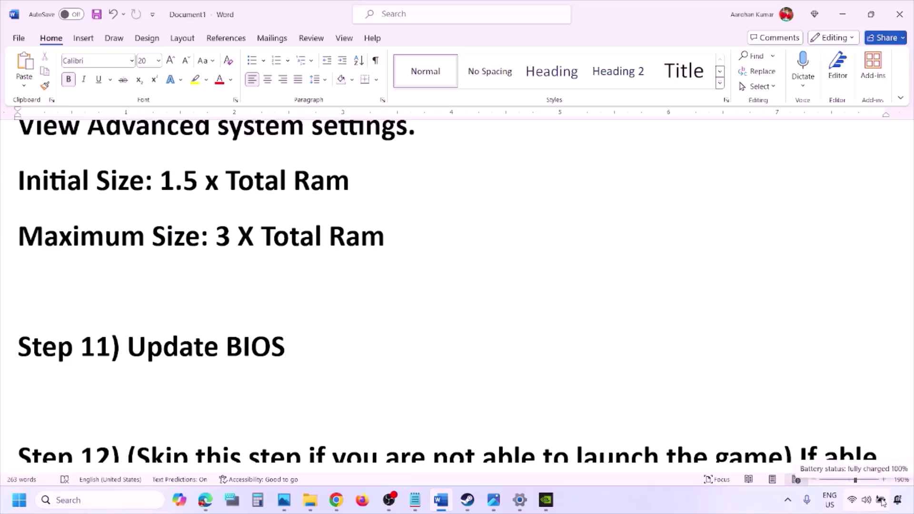
{"action": "left_click", "coordinate": [715, 501]}
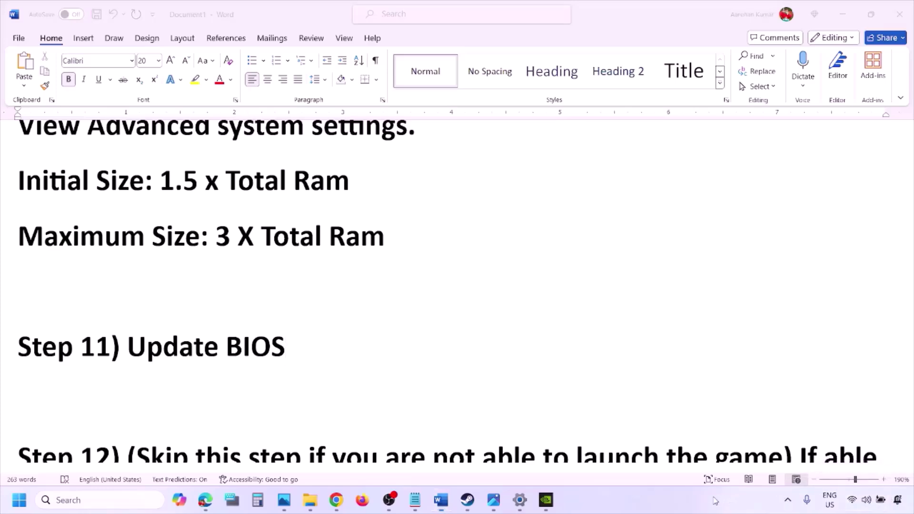
Read Step 12 in the Word document, highlighting the advice on windowed mode, lower video settings and medium/low graphics quality.
{"action": "scroll", "coordinate": [399, 367], "scroll_direction": "down", "scroll_amount": 3}
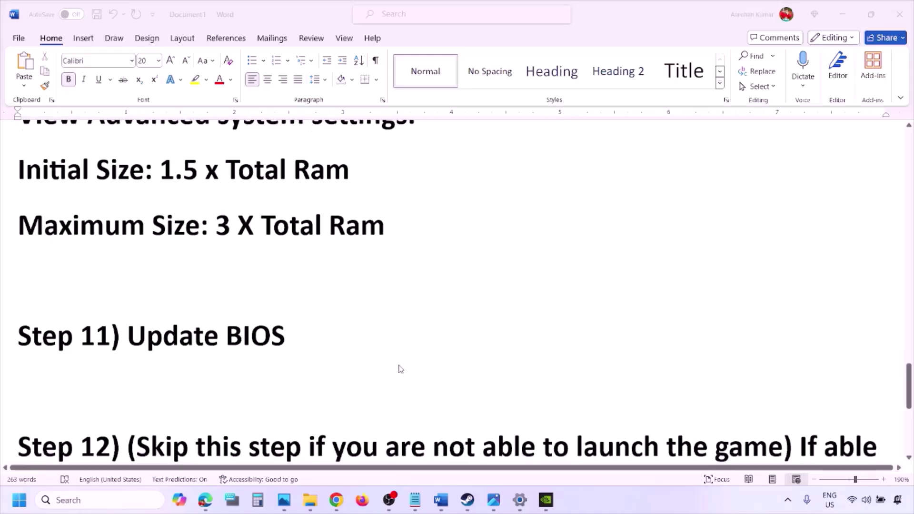
{"action": "key", "text": "alt+Tab"}
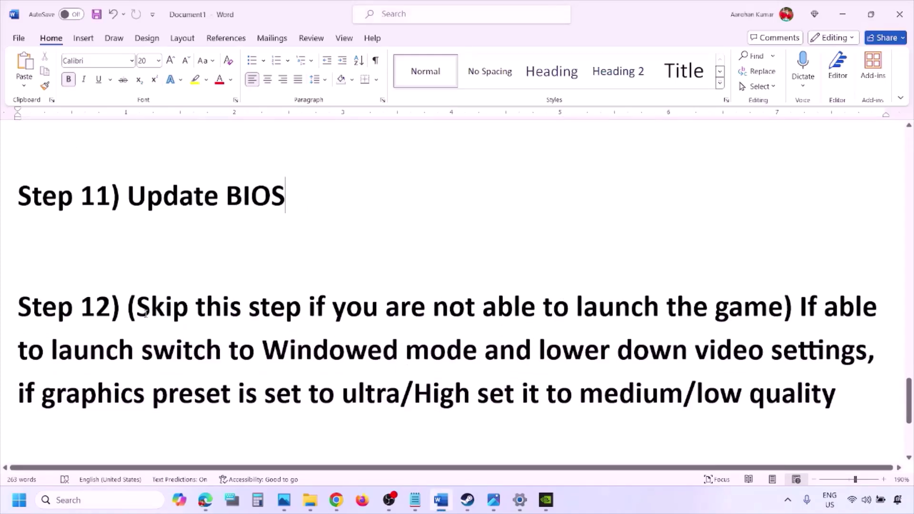
{"action": "left_click_drag", "start_coordinate": [138, 307], "coordinate": [822, 361]}
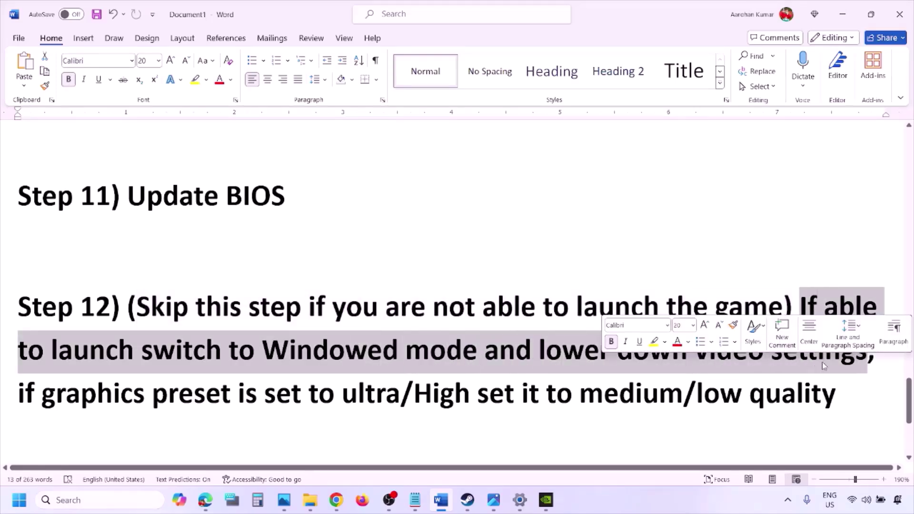
{"action": "left_click_drag", "start_coordinate": [50, 394], "coordinate": [499, 406]}
{"action": "left_click", "coordinate": [554, 402]}
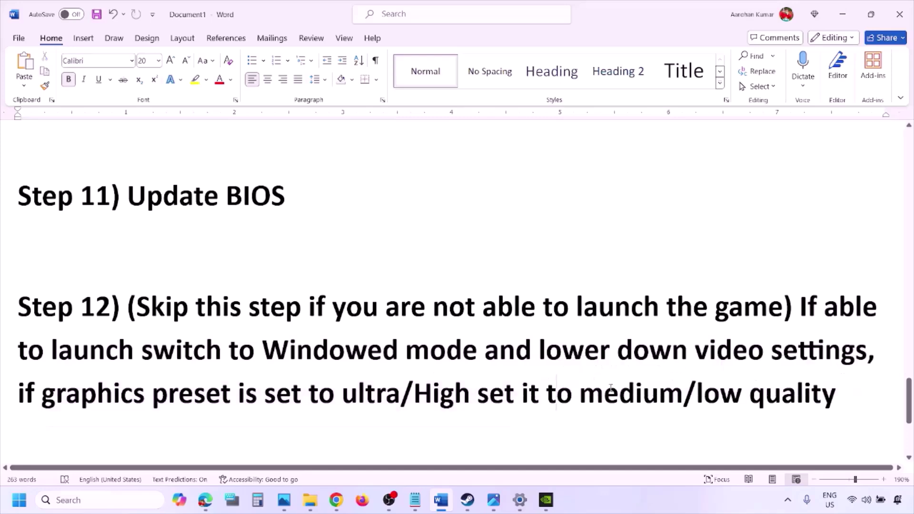
{"action": "left_click_drag", "start_coordinate": [606, 388], "coordinate": [836, 395]}
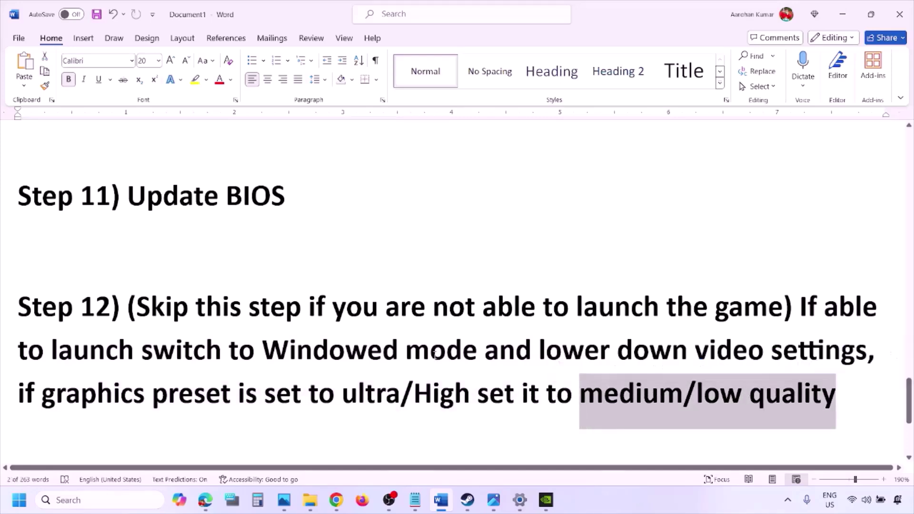
{"action": "left_click", "coordinate": [431, 353]}
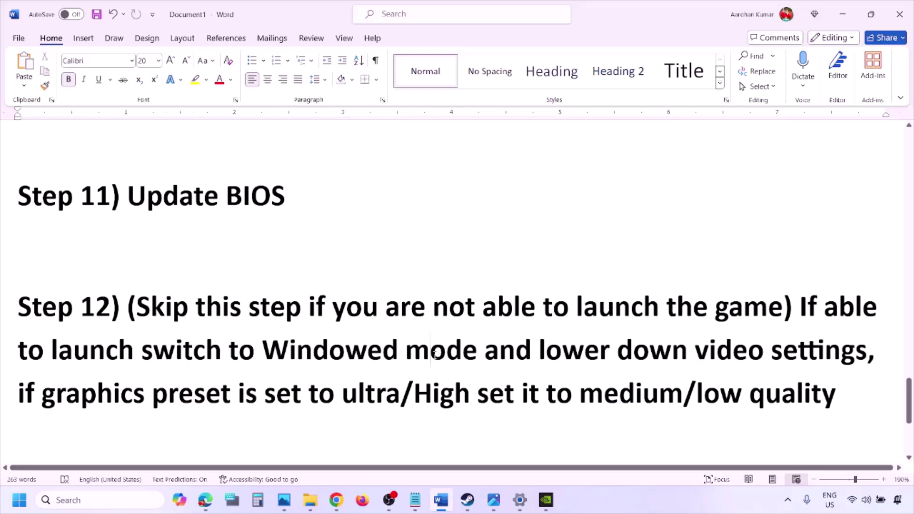